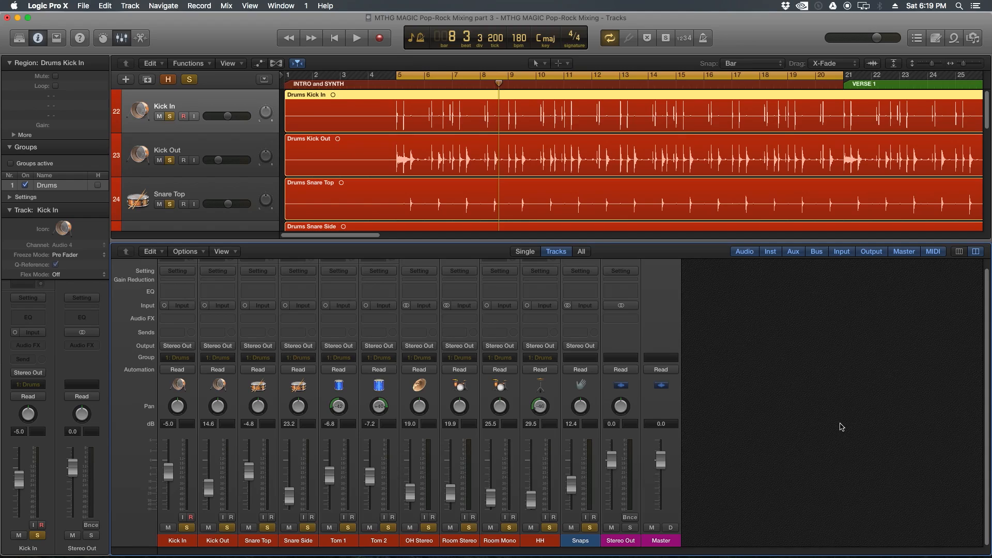
Step: Play the soloed drum tracks to audition the unprocessed balance, and stop playback
key(space)
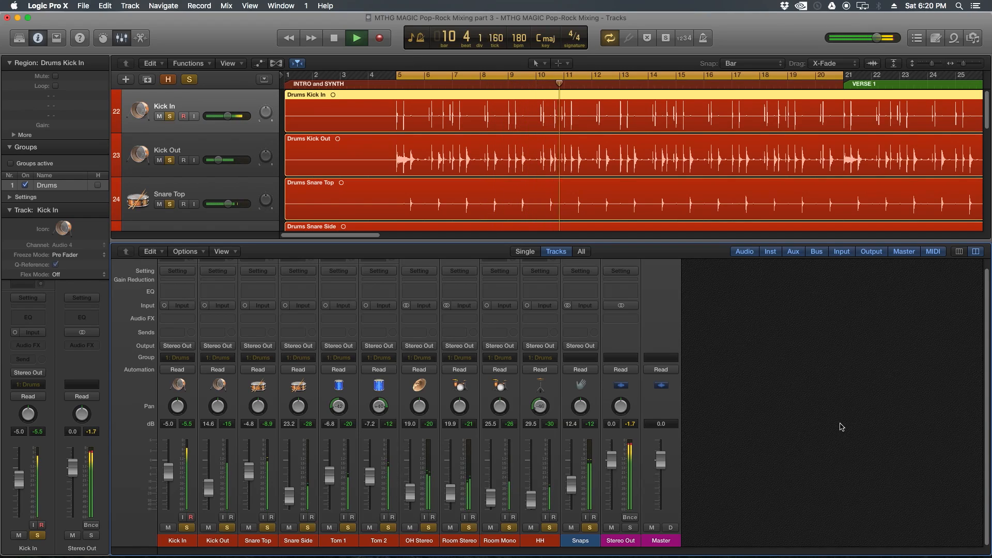
key(space)
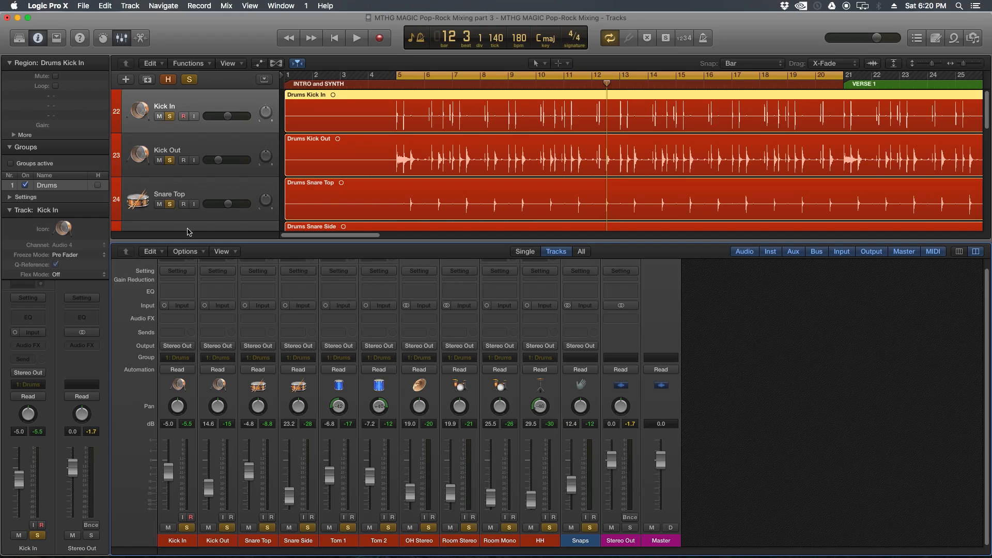
Step: Insert a mono Channel EQ on the Kick In channel and reposition its window
click(164, 319)
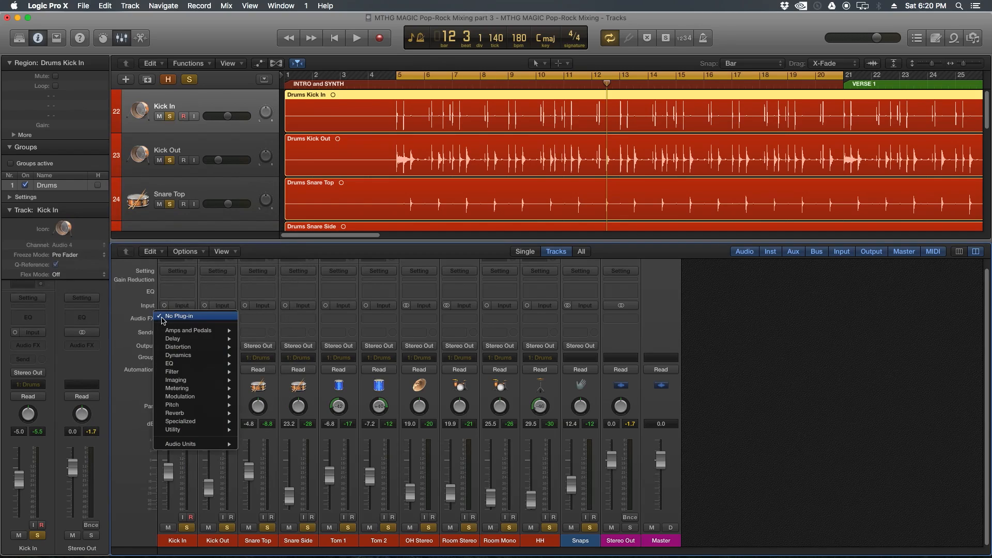
mouse_move(188, 364)
mouse_move(260, 368)
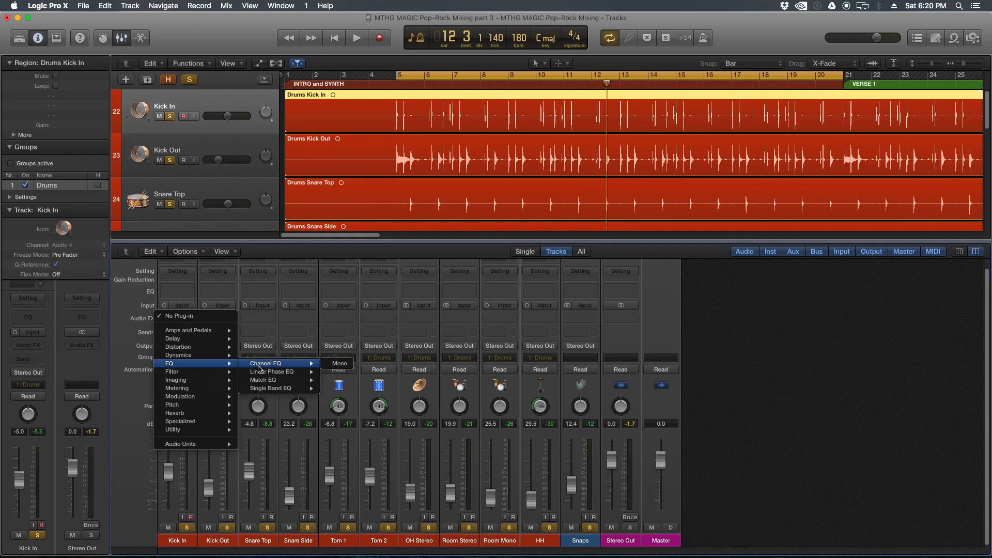
click(339, 364)
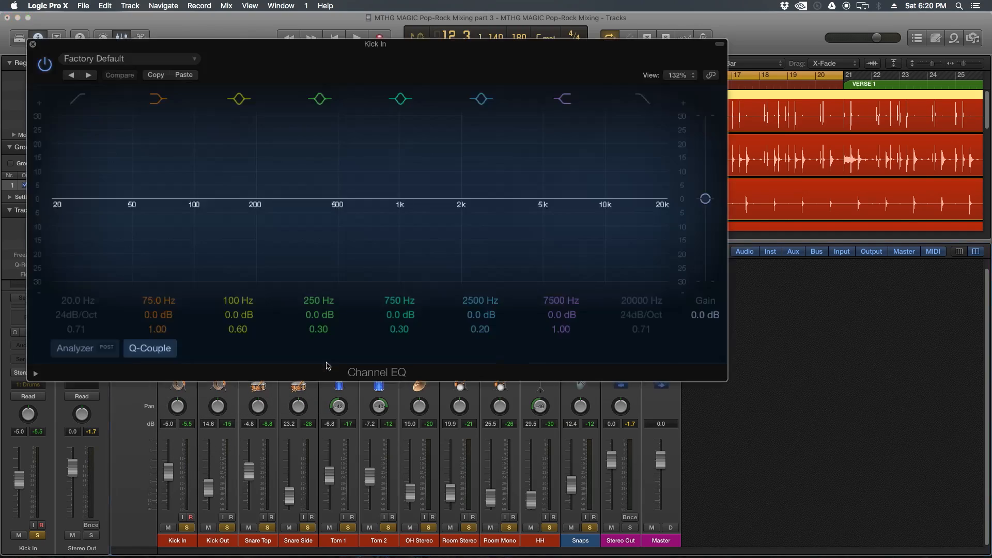
drag(435, 44, 554, 124)
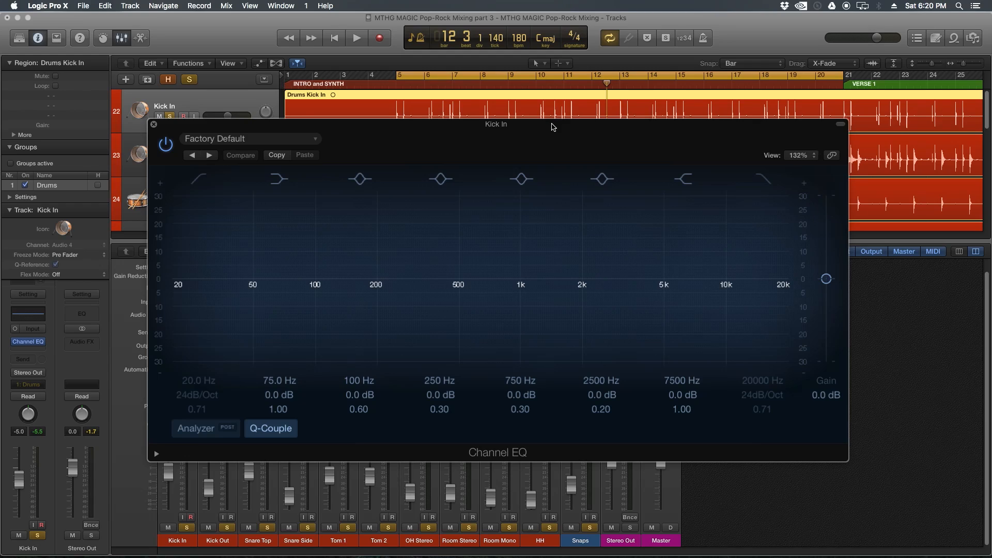
Step: Shape the EQ curve with +10.5 dB at 700 Hz, a -13.5 dB high shelf at 4750 Hz and a +16.5 dB low shelf around 73 Hz
drag(491, 280, 494, 238)
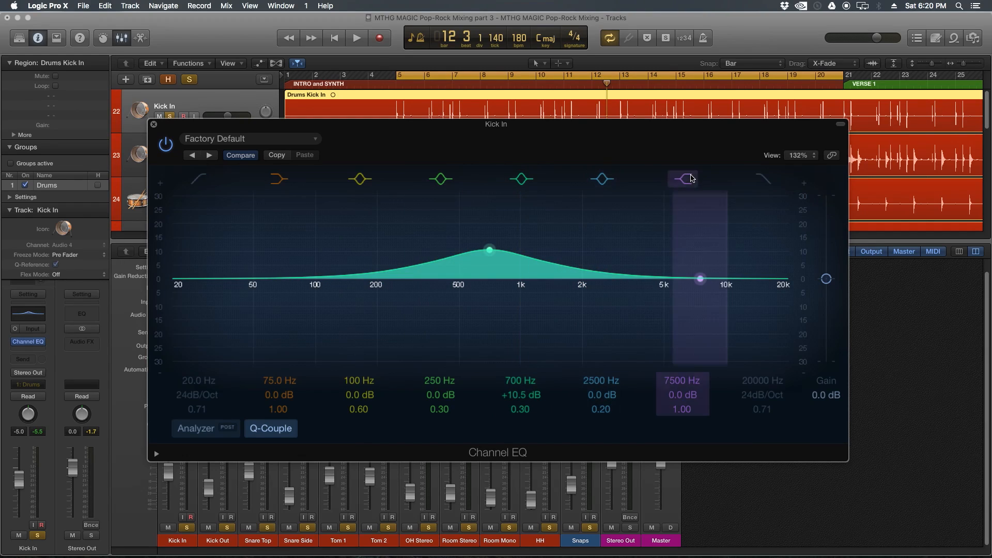
click(680, 179)
drag(702, 280, 656, 329)
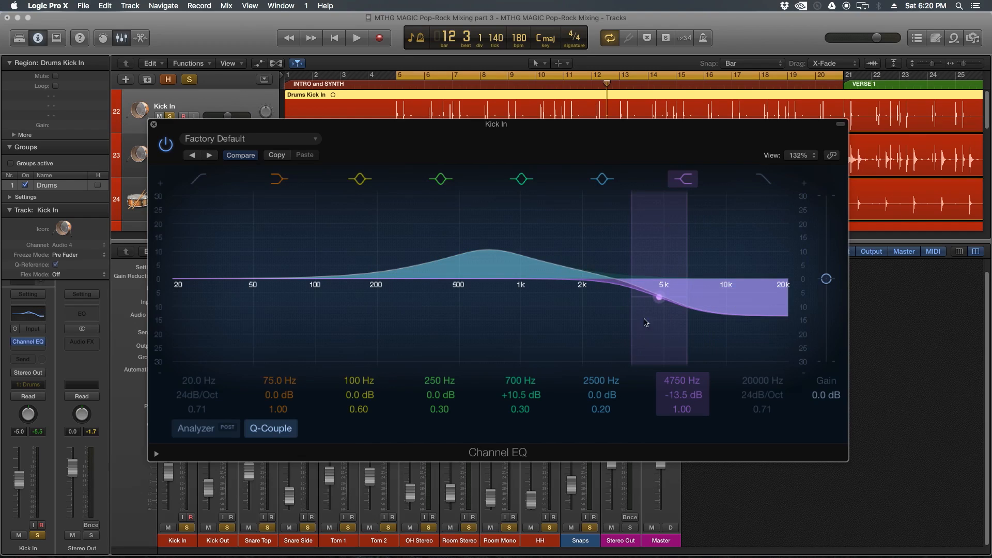
drag(292, 282, 291, 211)
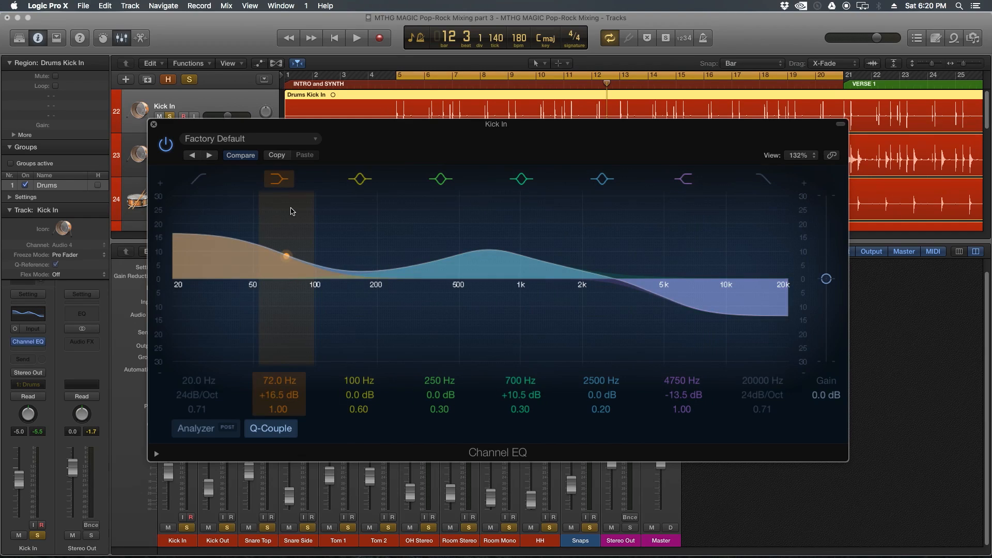
Step: Replace the two shelf bands with a high cut at 5100 Hz, Q 0.35, and a low cut at 81 Hz, Q 0.64
click(287, 180)
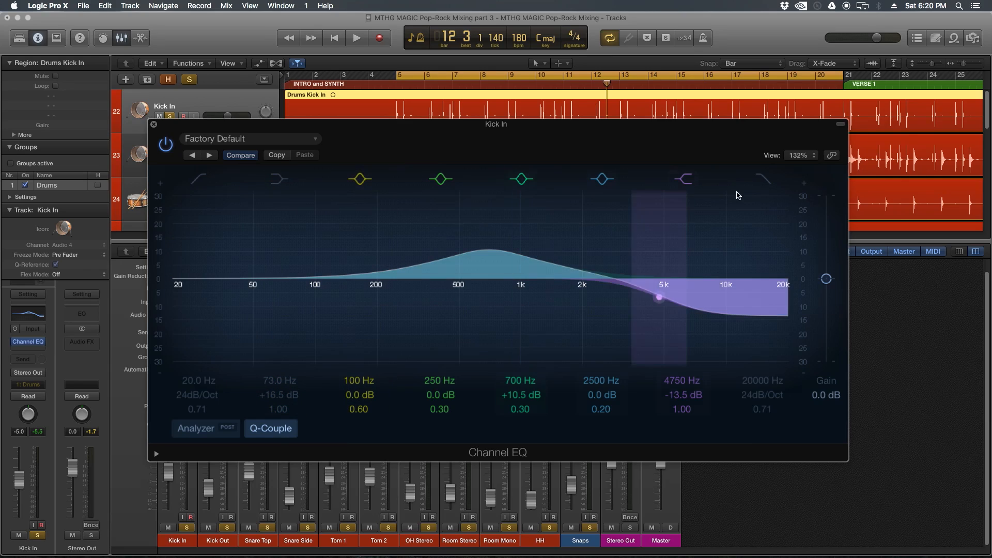
click(684, 180)
drag(789, 287, 667, 305)
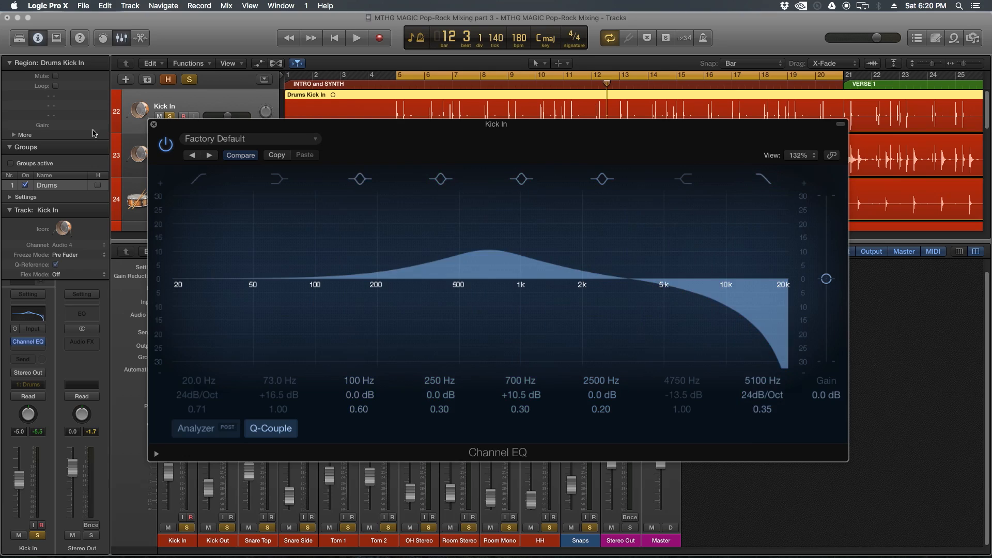
drag(175, 288, 296, 287)
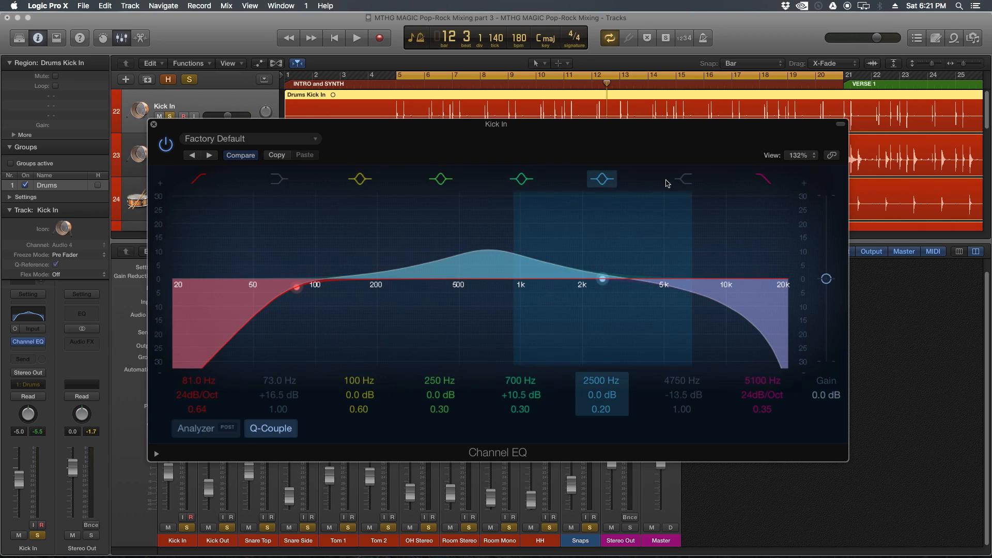
Step: Switch the high and low shelf bands back on, and recall the EQ's default setting
click(684, 179)
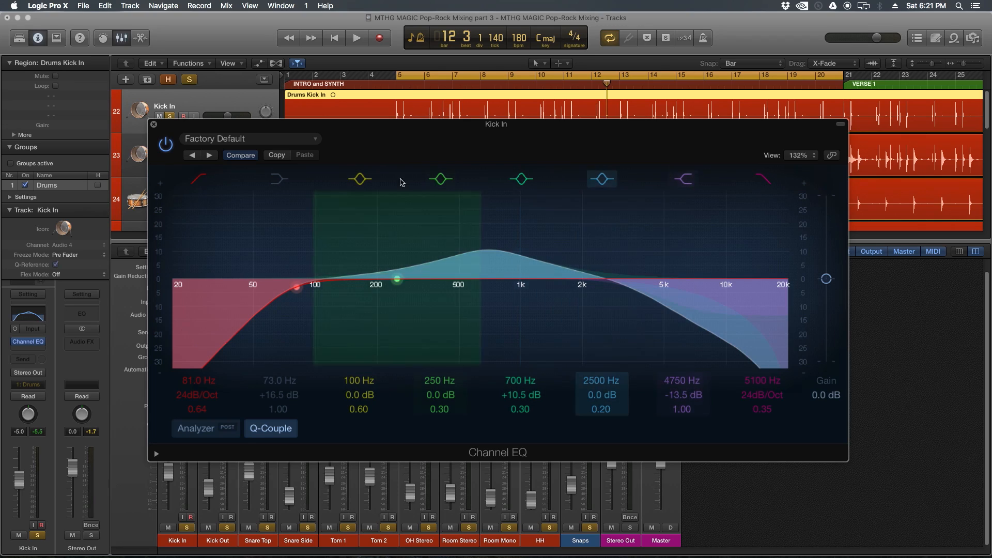
click(274, 179)
click(274, 179)
click(274, 179)
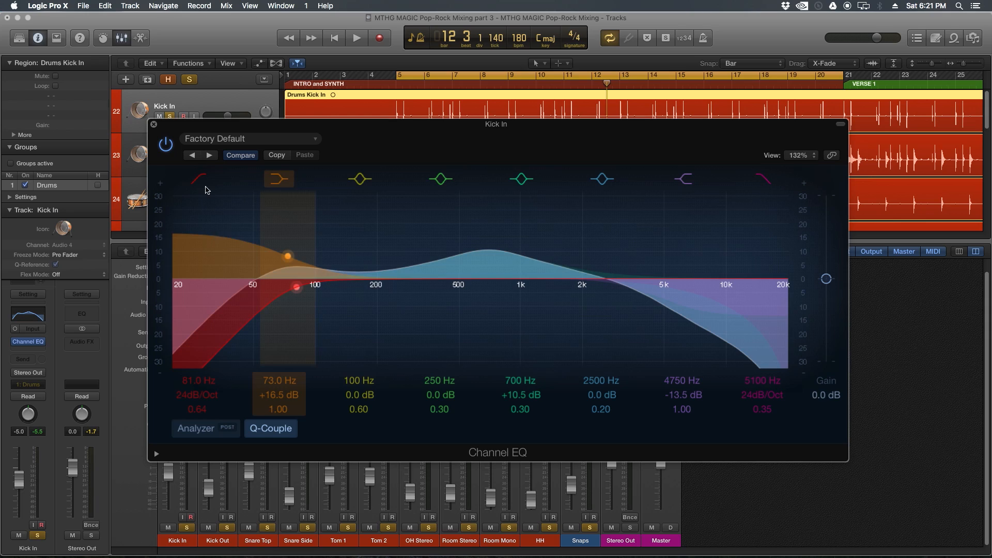
click(204, 139)
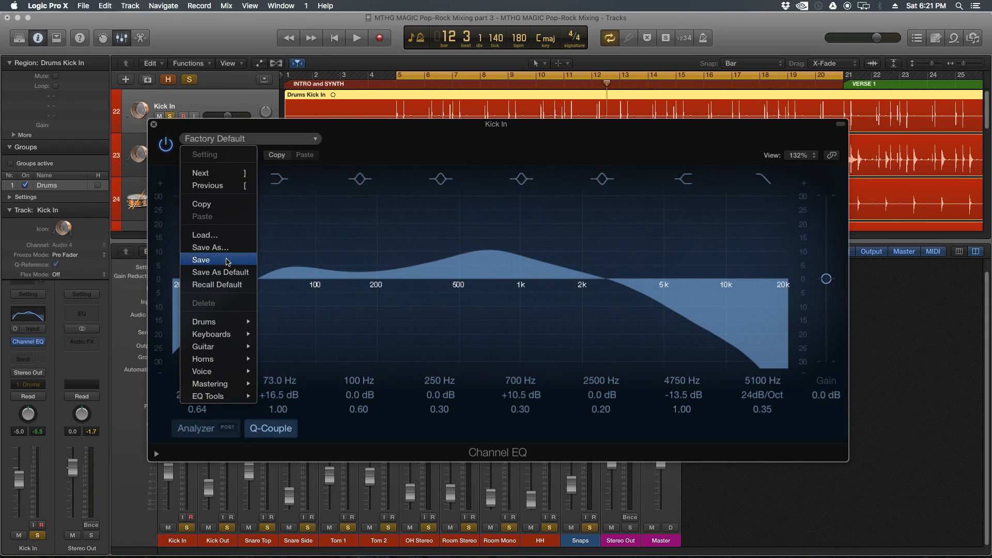
click(218, 290)
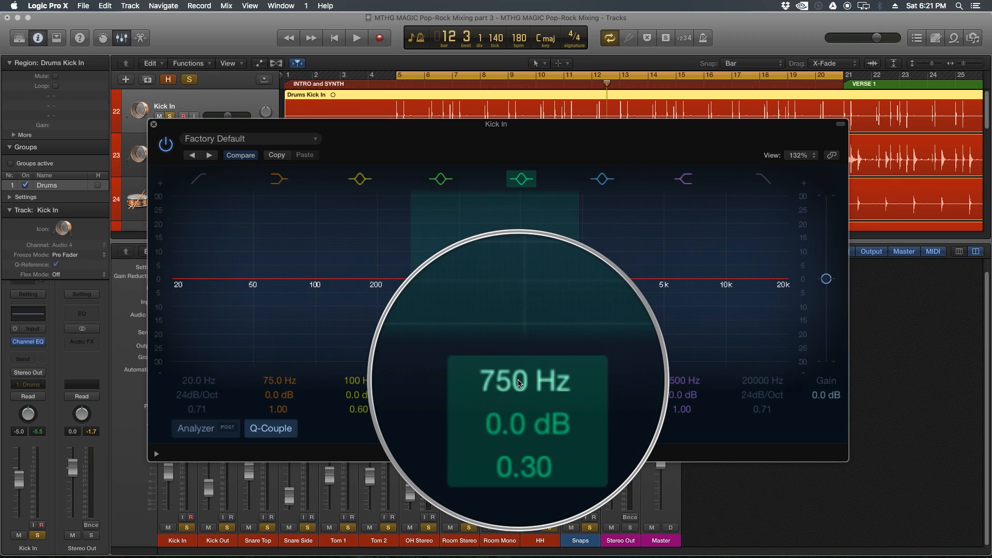
Step: Set the 750 Hz bell band to 500 Hz with a 10.5 dB cut, and to 10400 Hz with a 17.5 dB boost
mouse_move(520, 383)
mouse_down()
mouse_move(519, 356)
mouse_move(521, 399)
mouse_up()
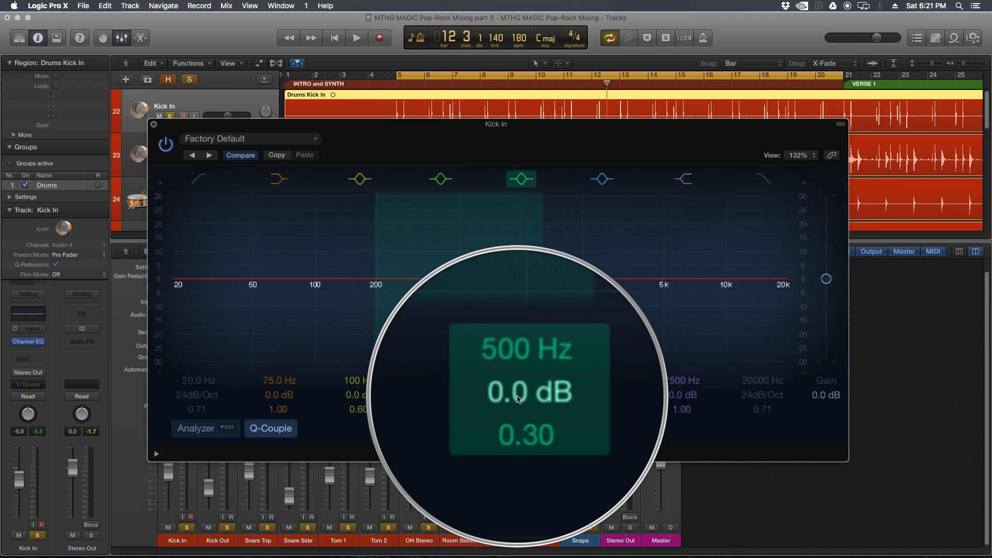
drag(518, 399, 519, 446)
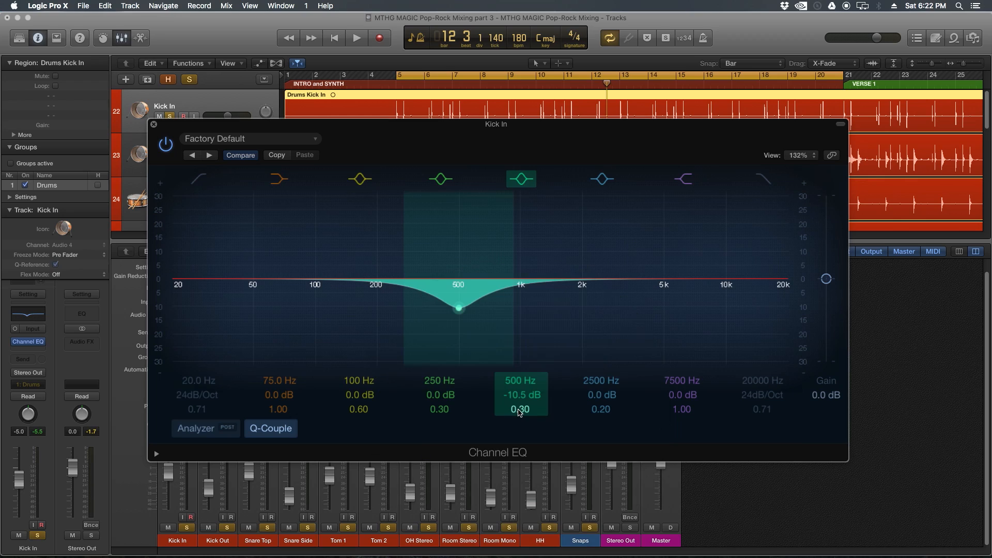
mouse_move(520, 382)
mouse_down()
mouse_move(520, 314)
mouse_move(512, 373)
mouse_move(512, 365)
mouse_move(521, 392)
mouse_move(521, 363)
mouse_up()
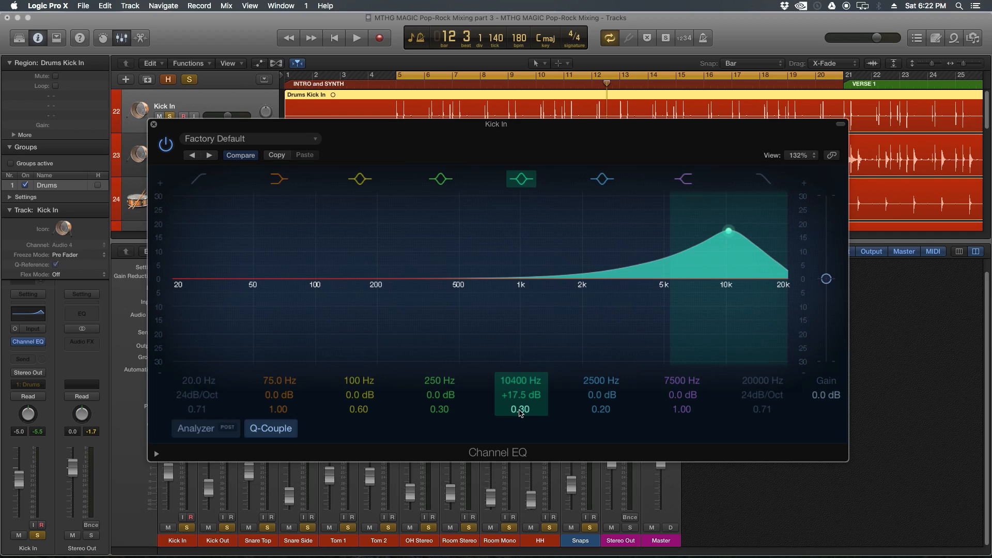
Step: Vary the bell band's Q through 0.10, 12.0 and 2.20, ending at 0.31
drag(520, 414, 520, 424)
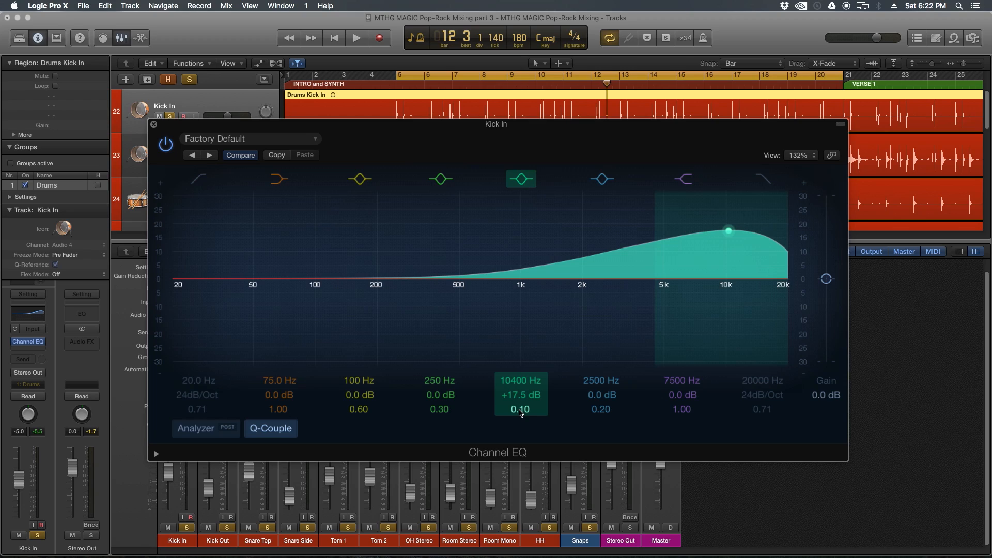
drag(520, 412, 520, 378)
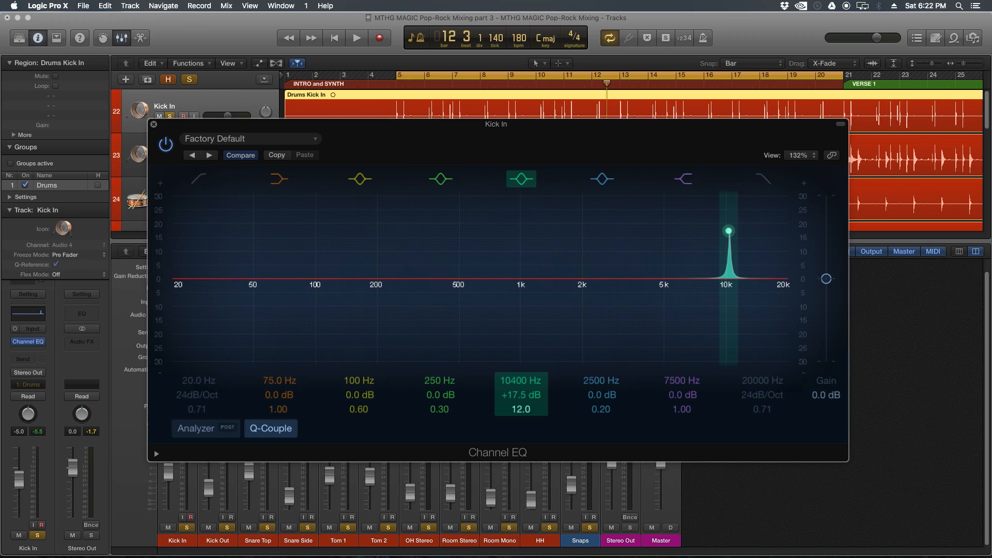
drag(521, 412, 521, 427)
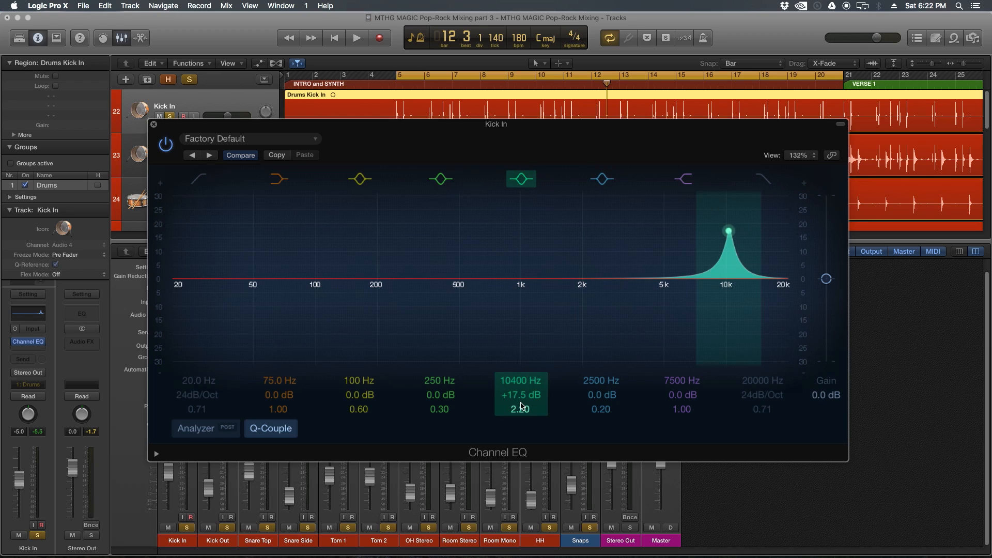
mouse_move(520, 414)
mouse_down()
mouse_move(520, 382)
mouse_move(520, 424)
mouse_up()
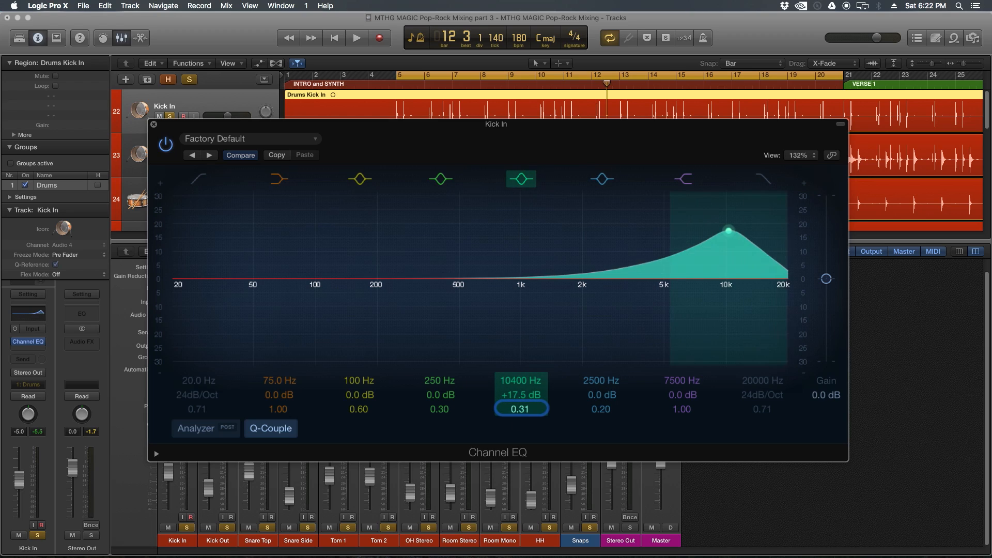
Step: Move the bell band to 1200 Hz at +15.5 dB with a Q of 0.28, and switch it off
drag(726, 235, 535, 239)
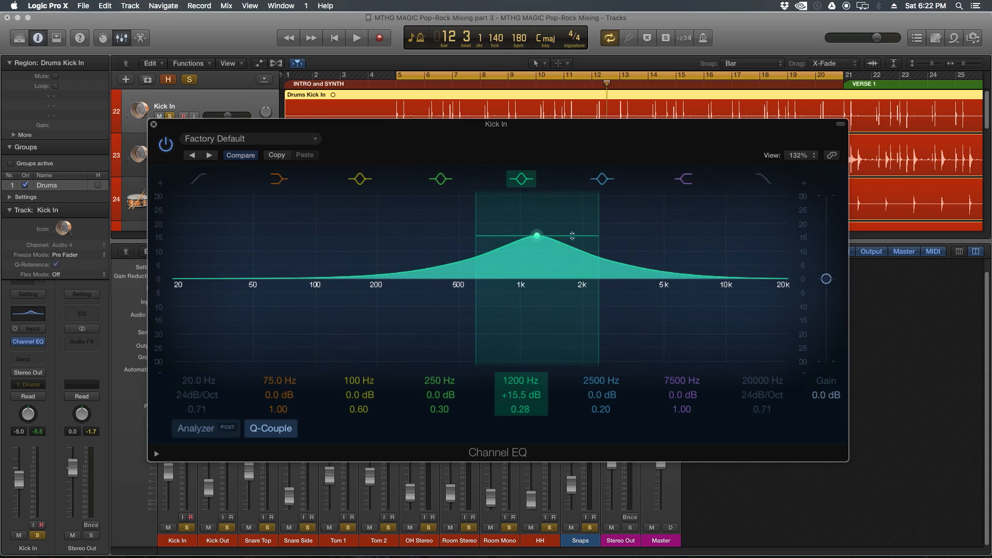
click(521, 179)
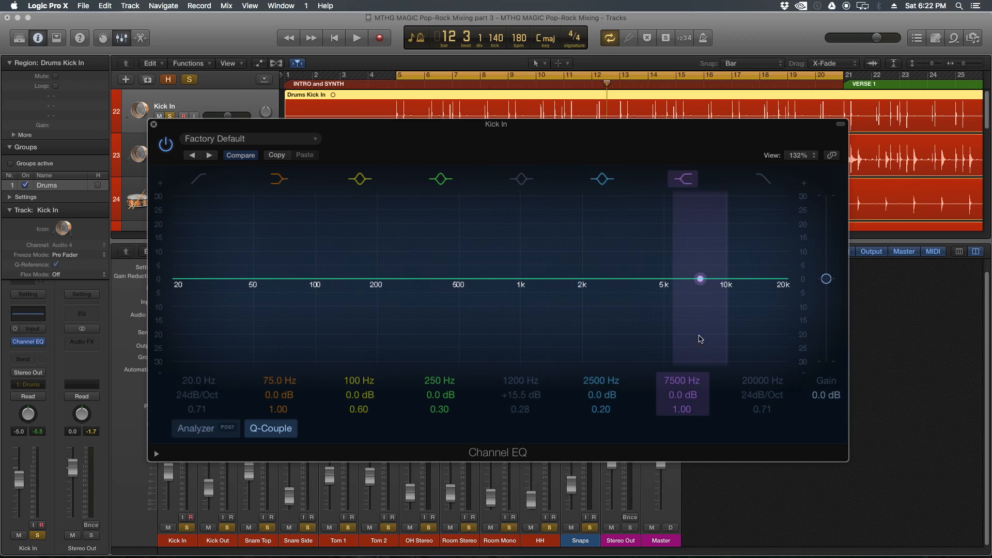
Step: Boost the high shelf by 20.5 dB at 1820 Hz, and switch the bell band back on to adjust its Q
mouse_move(682, 395)
mouse_down()
mouse_move(681, 383)
mouse_move(682, 409)
mouse_up()
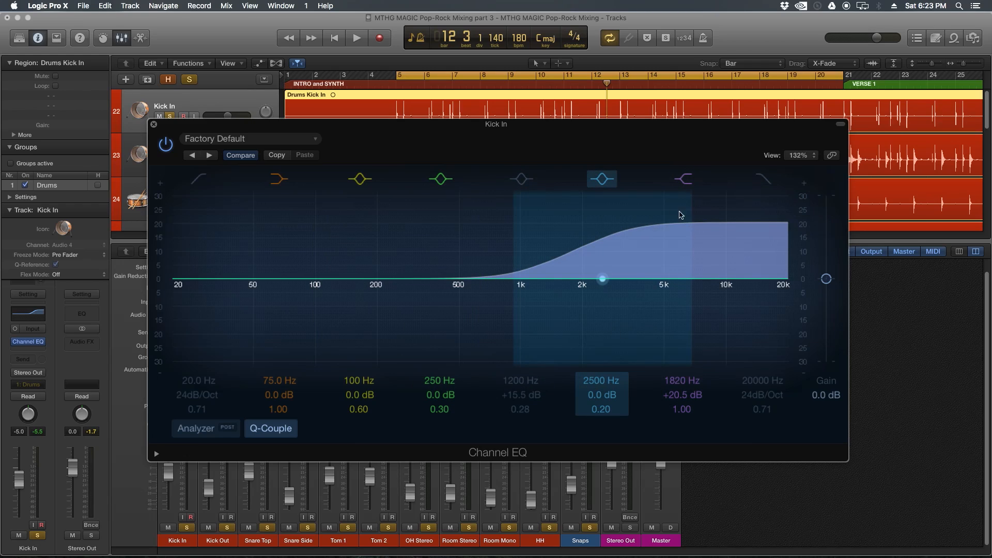
click(521, 179)
drag(520, 410, 520, 405)
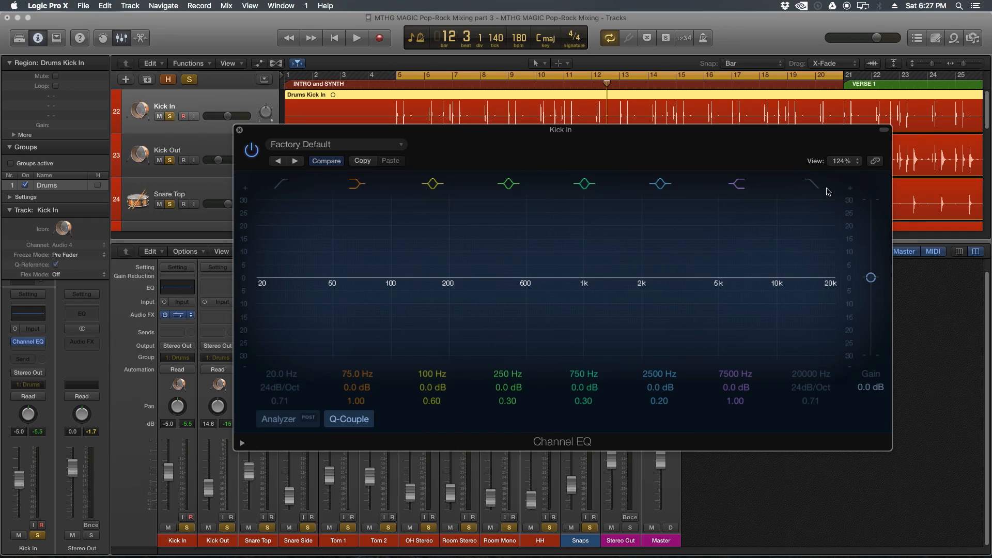
Step: Enable the high cut at 5000 Hz with a Q of 0.79 and the low cut at 124 Hz with a Q of 0.57
drag(833, 285, 708, 285)
click(262, 283)
drag(261, 284, 423, 291)
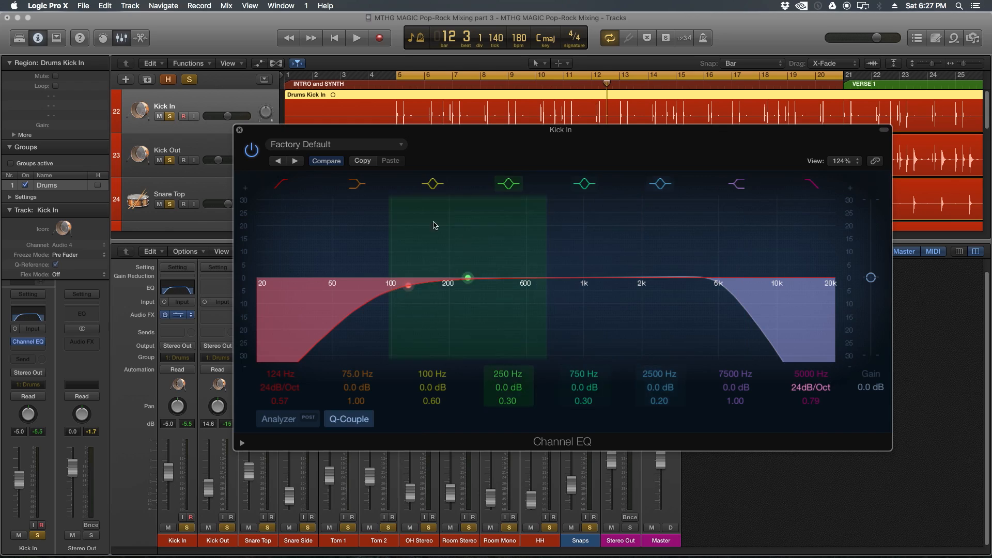
Step: Turn off the low cut and lower the high cut to 840 Hz with a Q of 0.64
click(290, 184)
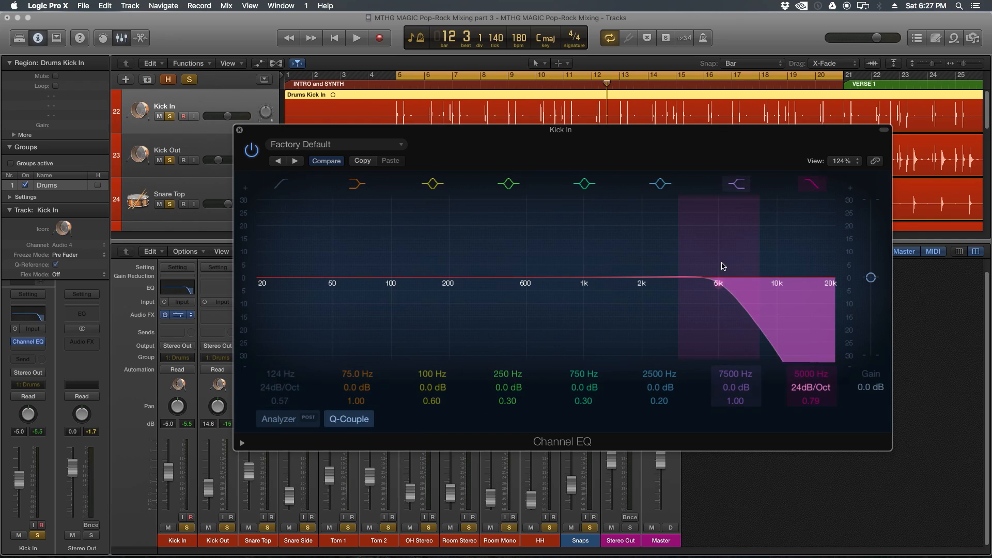
drag(720, 285, 557, 291)
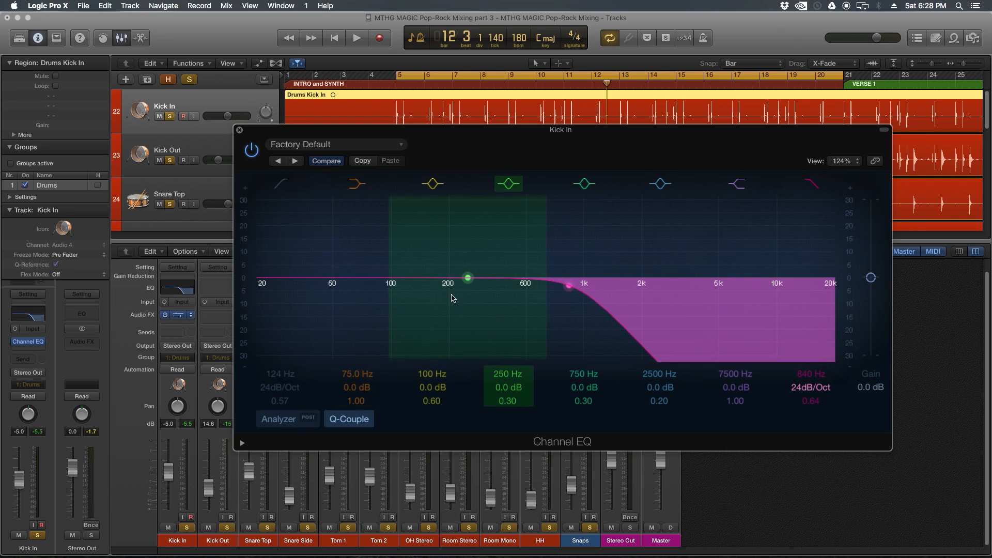
Step: Swap the high cut for a low cut at 570 Hz with a Q of 0.46
click(812, 183)
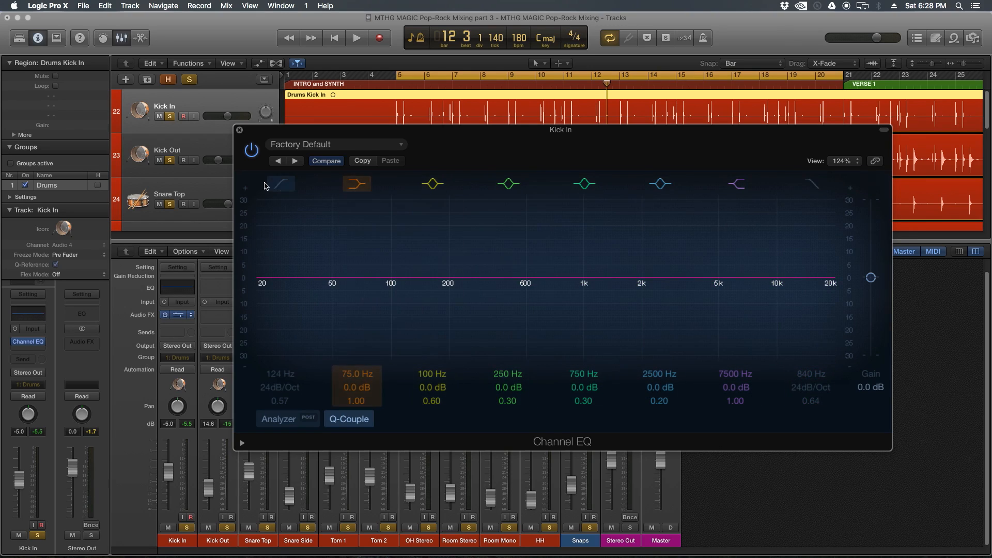
click(280, 184)
drag(406, 287, 536, 286)
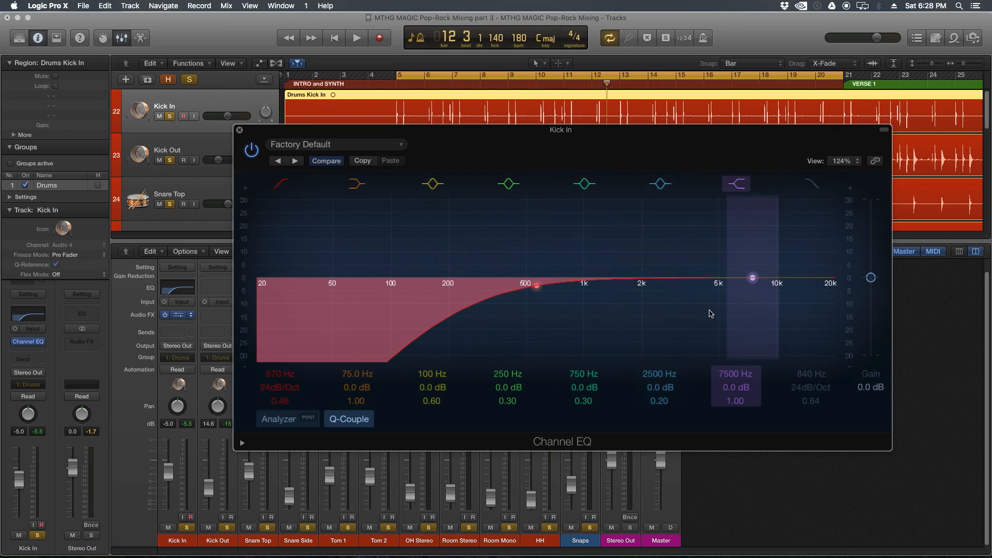
Step: Recall the EQ's default setting, and set the low cut to 430 Hz with a 24 dB/Oct slope
click(287, 149)
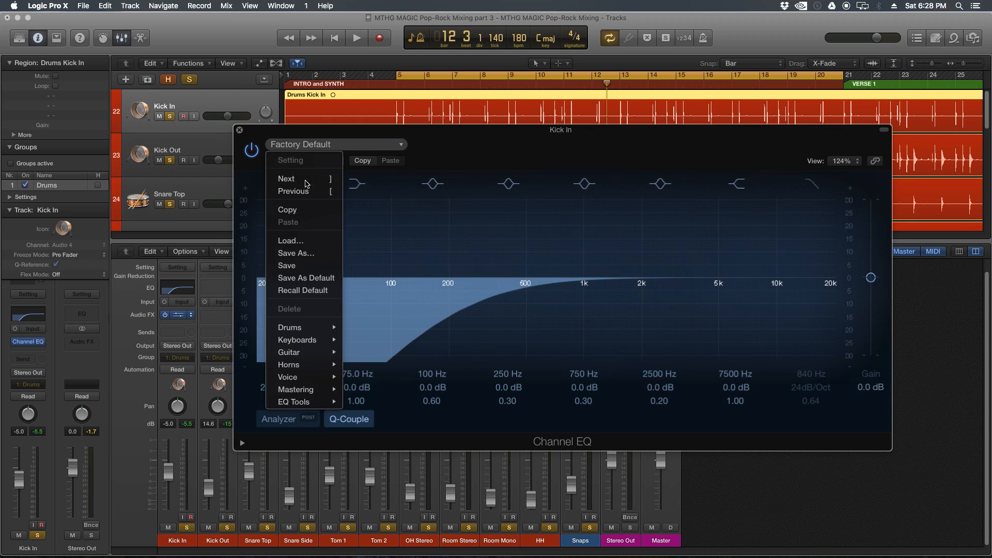
click(312, 290)
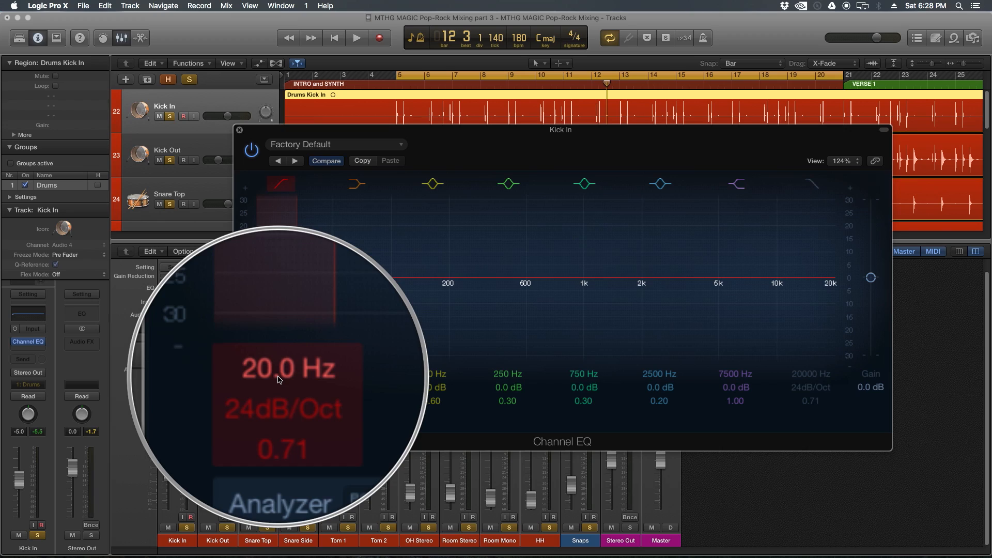
drag(257, 285, 514, 285)
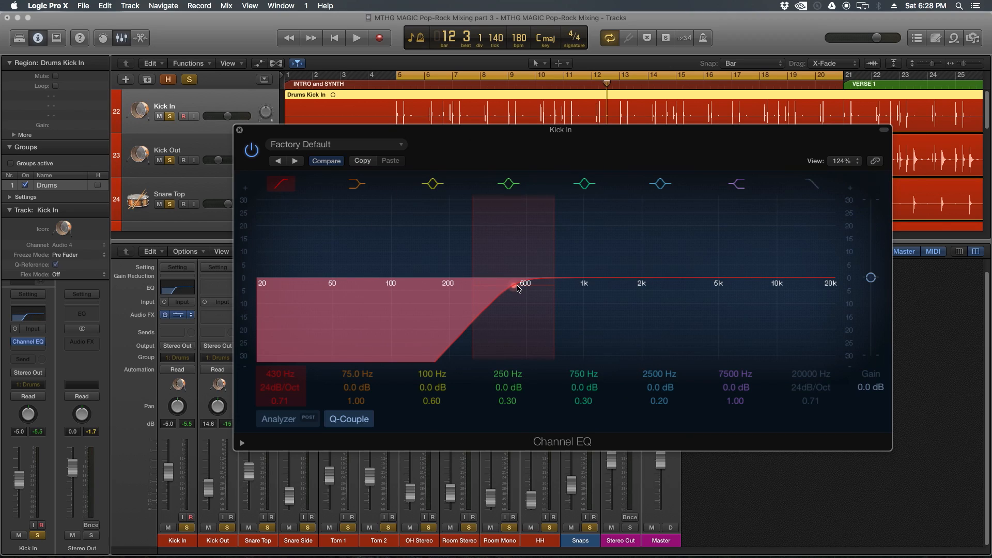
Step: Move the low cut to 220 Hz, try a 6 dB/Oct slope and settle on 48 dB/Oct
drag(516, 285, 455, 288)
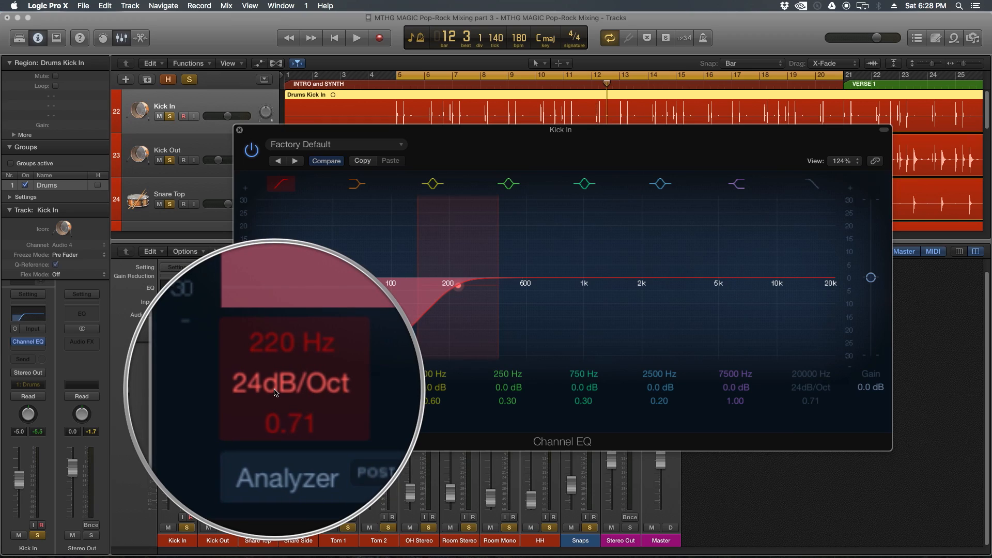
mouse_move(274, 390)
mouse_down()
mouse_move(273, 381)
mouse_move(273, 399)
mouse_move(272, 378)
mouse_up()
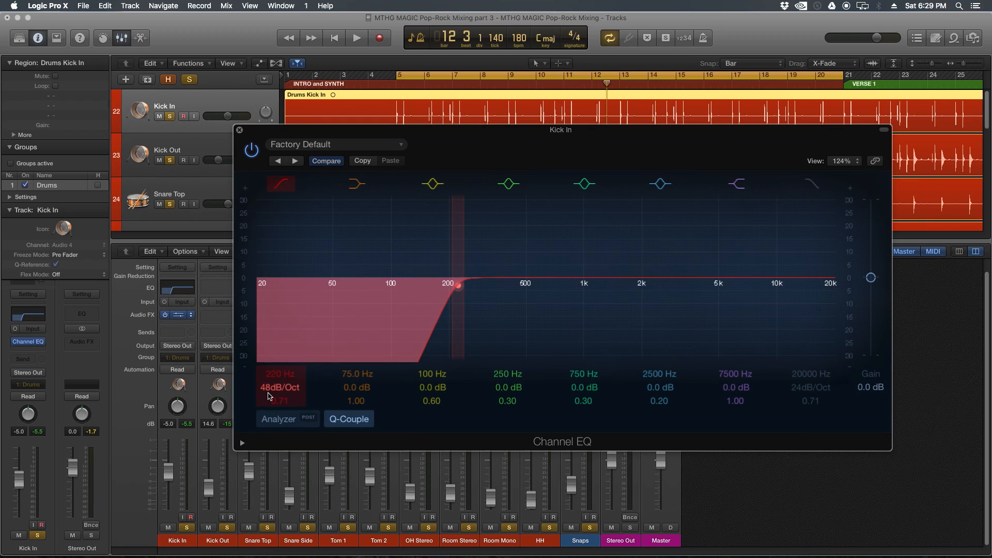
drag(270, 396, 270, 413)
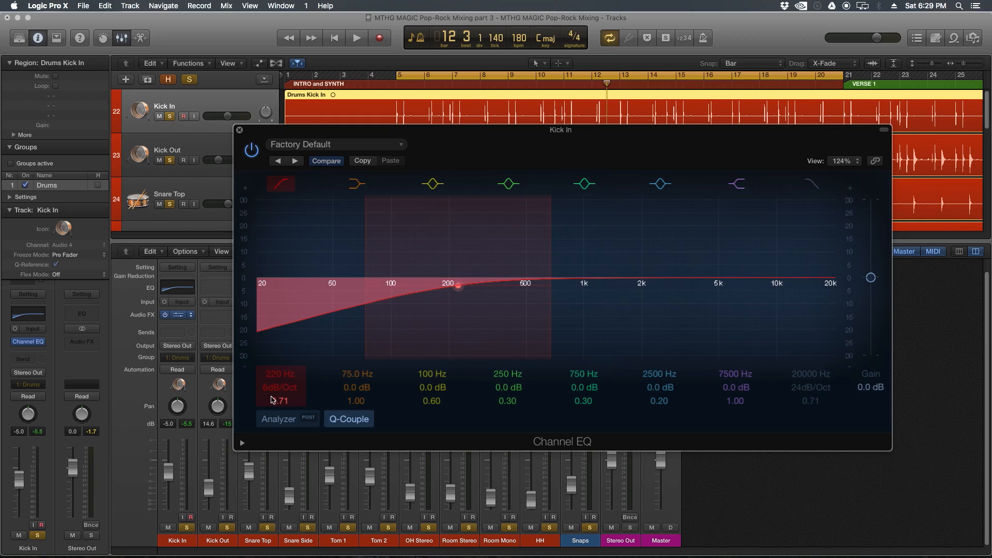
mouse_move(272, 387)
mouse_down()
mouse_move(271, 369)
mouse_move(274, 417)
mouse_move(277, 378)
mouse_up()
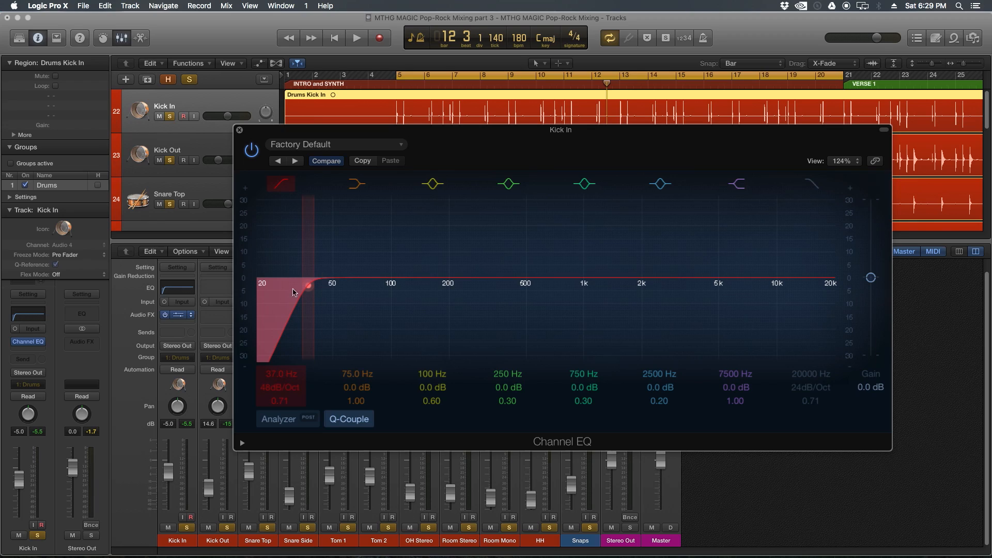
Step: Set the low cut to 300 Hz, try a resonant Q of 17.0 and reduce the Q to 1.10
drag(280, 374, 247, 390)
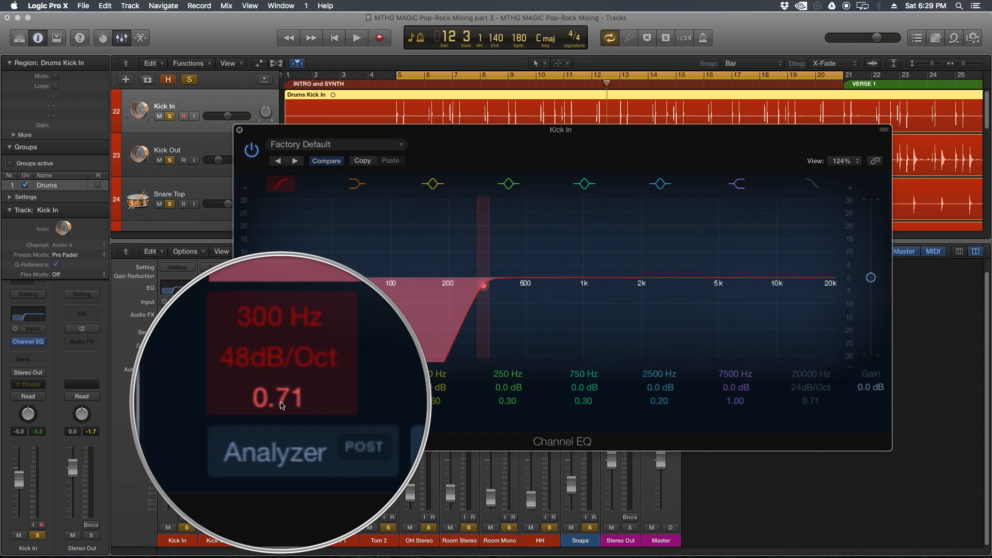
drag(279, 405, 280, 364)
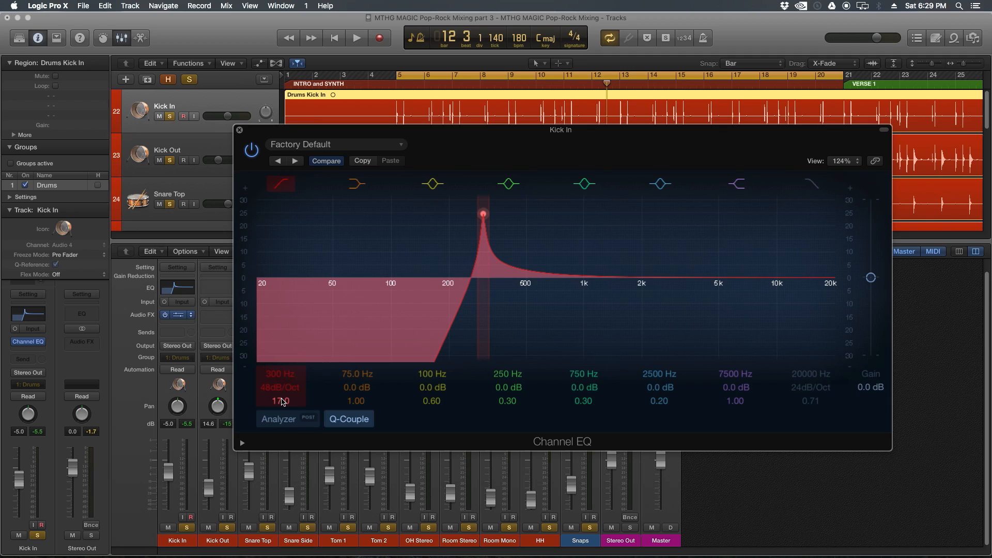
drag(282, 402, 281, 425)
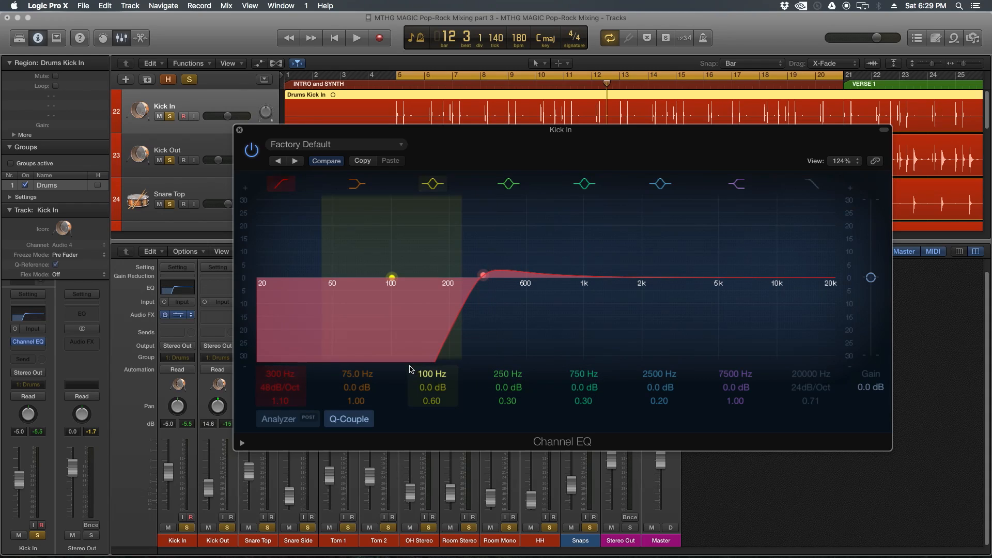
Step: Swap the low cut for a high cut, adjust it to 9700 Hz with a Q of 1.30, and switch it off
click(282, 184)
click(805, 183)
drag(812, 373, 811, 413)
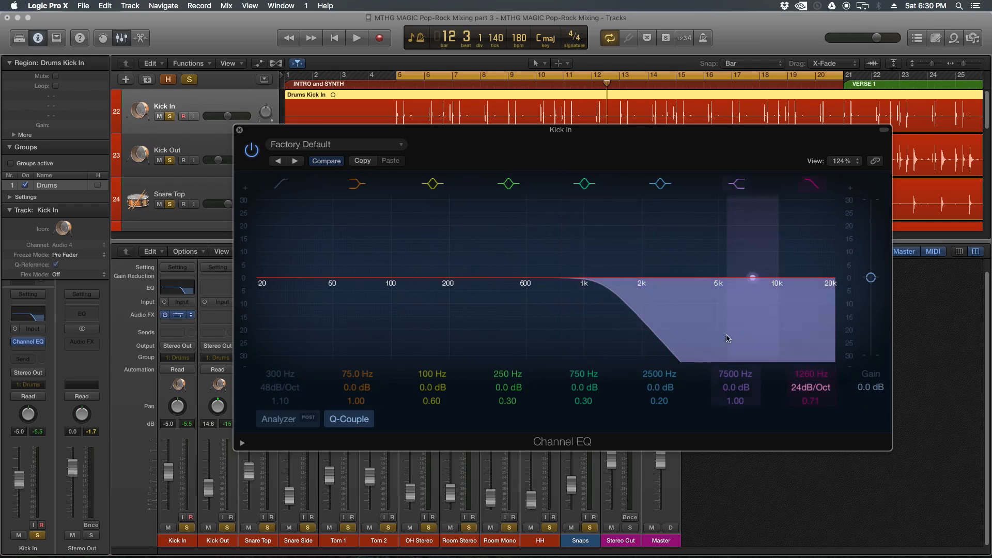
drag(812, 379, 812, 350)
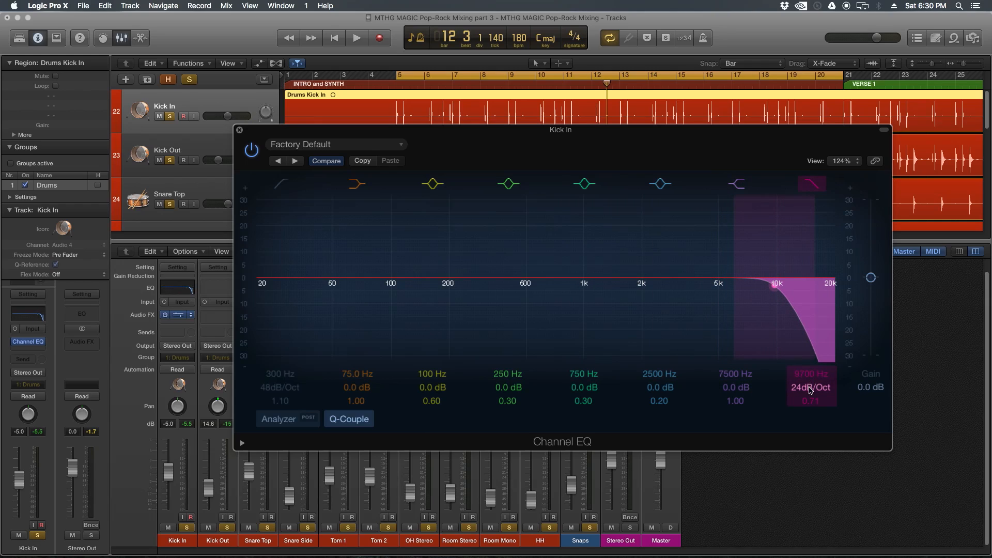
drag(812, 401, 811, 391)
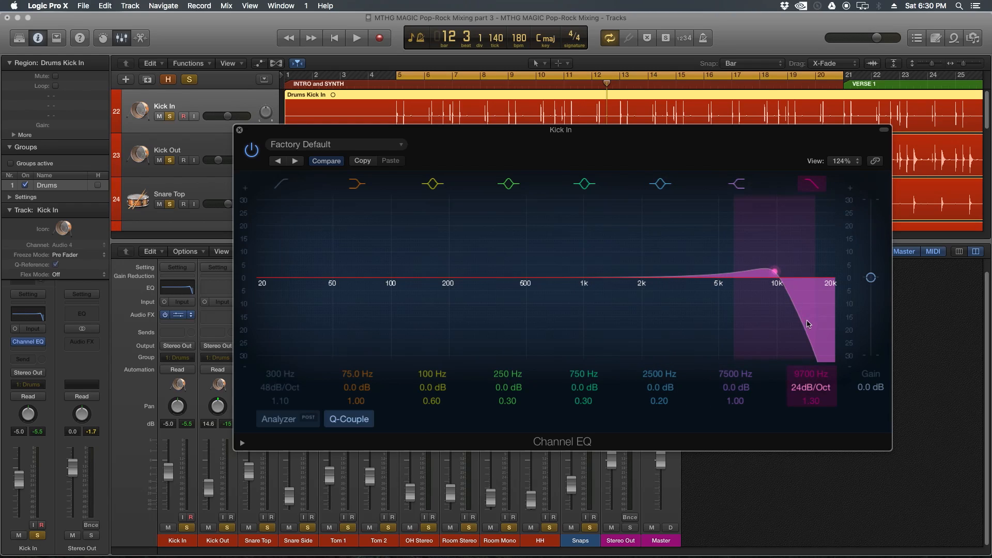
click(812, 185)
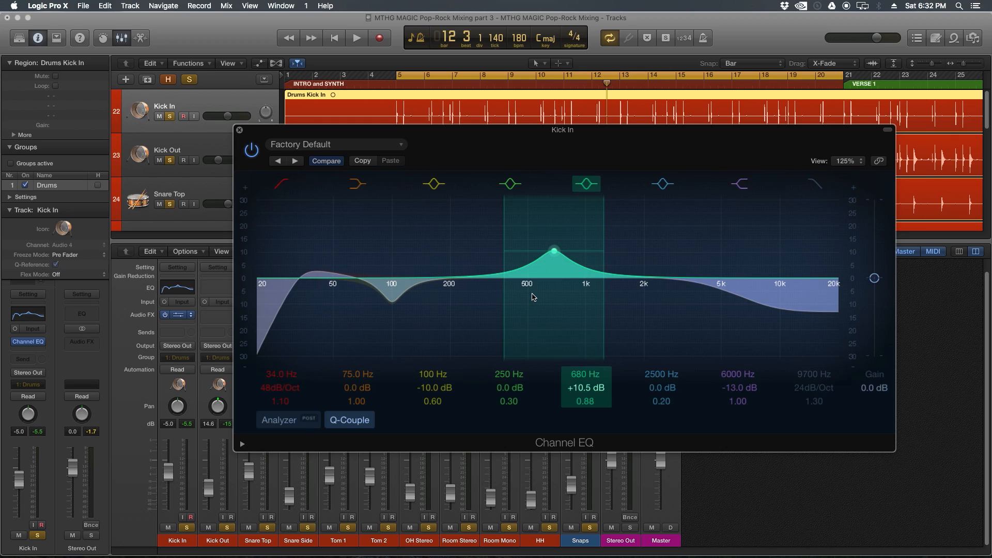
Step: Try entering 860 Hz as the frequency of the boosted 680 Hz bell, and undo the change
double_click(578, 380)
text(860)
key(Return)
key(super+z)
Step: Reshape the 680 Hz bell to 650 Hz, +13.5 dB and Q 2.10, and the high shelf to 5300 Hz, +4.5 dB and Q 1.80
double_click(568, 392)
mouse_move(579, 392)
mouse_down()
mouse_move(579, 379)
mouse_move(579, 407)
mouse_move(579, 392)
mouse_up()
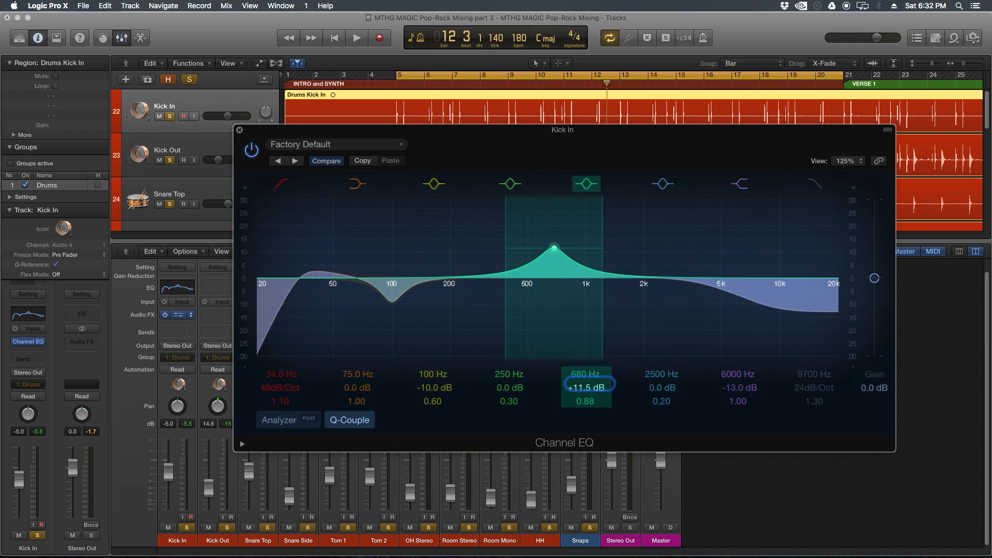
click(555, 251)
mouse_move(525, 261)
mouse_down()
mouse_move(523, 227)
mouse_move(524, 338)
mouse_move(523, 217)
mouse_move(517, 308)
mouse_move(518, 234)
mouse_move(648, 247)
mouse_move(472, 256)
mouse_move(514, 258)
mouse_up()
drag(739, 299, 726, 273)
mouse_move(700, 242)
mouse_down()
mouse_move(665, 242)
mouse_move(716, 240)
mouse_up()
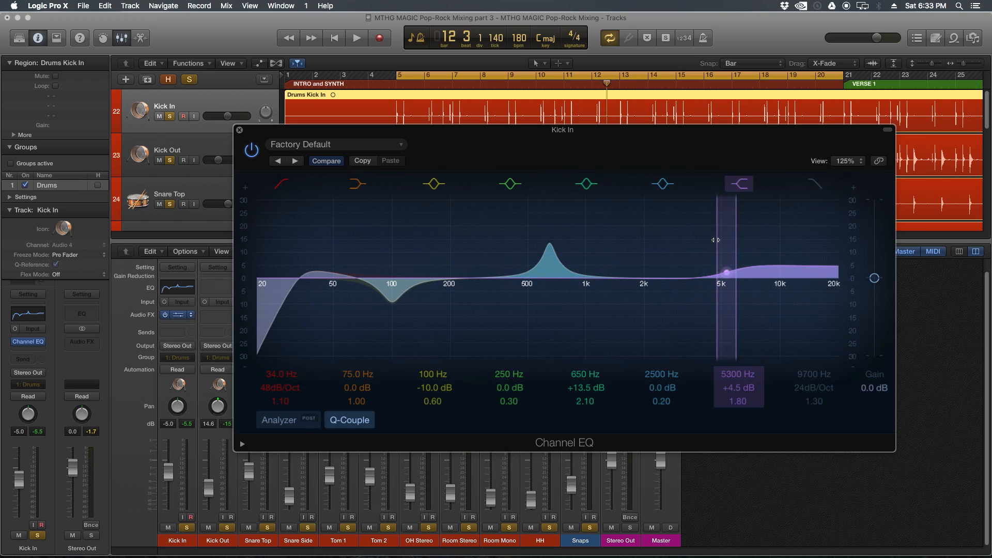
Step: Set the low cut directly on the curve to 40 Hz with a 24 dB/Oct slope, and adjust its Q around 1.20
mouse_move(298, 282)
mouse_down()
mouse_move(444, 280)
mouse_move(312, 268)
mouse_up()
drag(409, 262, 351, 258)
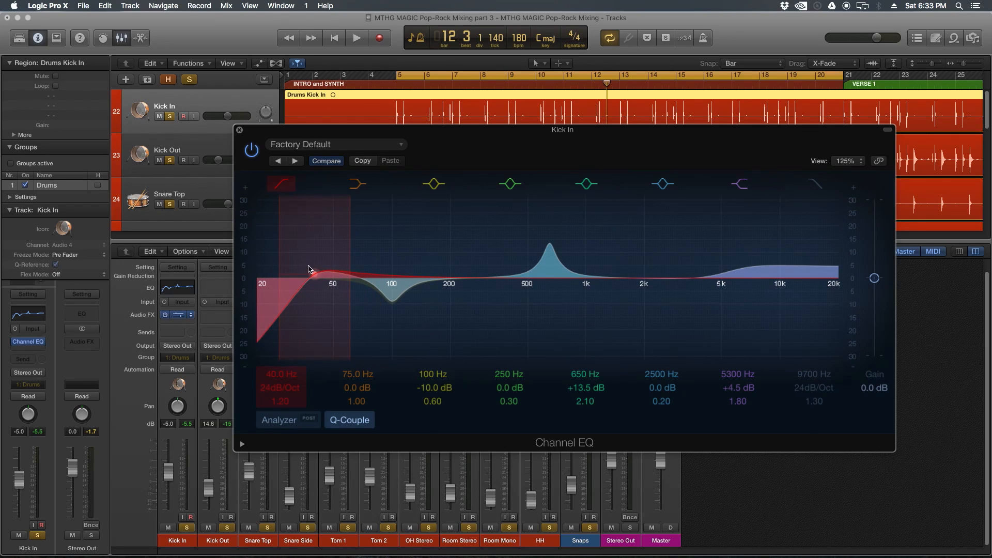
drag(297, 273, 293, 236)
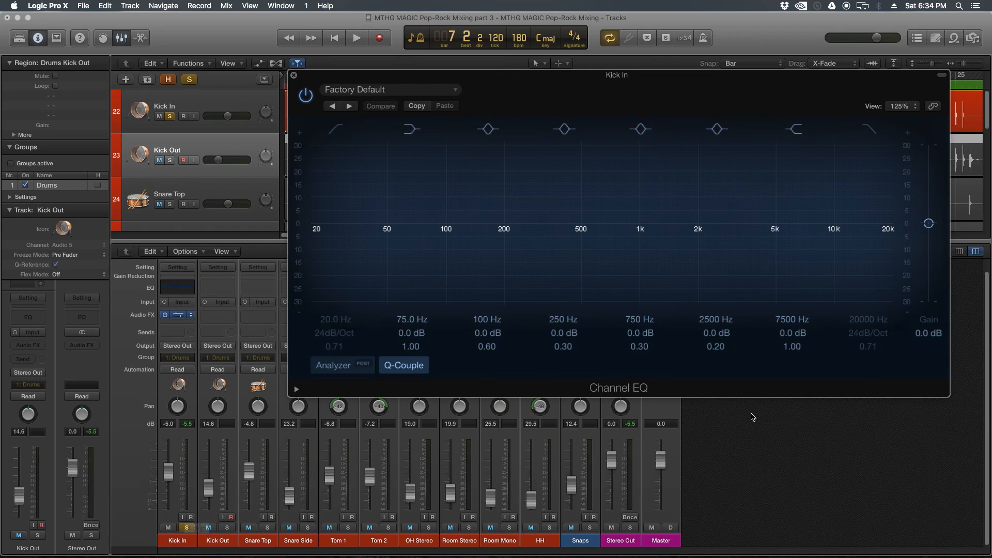
Step: Listen to the soloed Kick In track, turn on the analyzer in Post mode, and view the spectrum during playback
key(space)
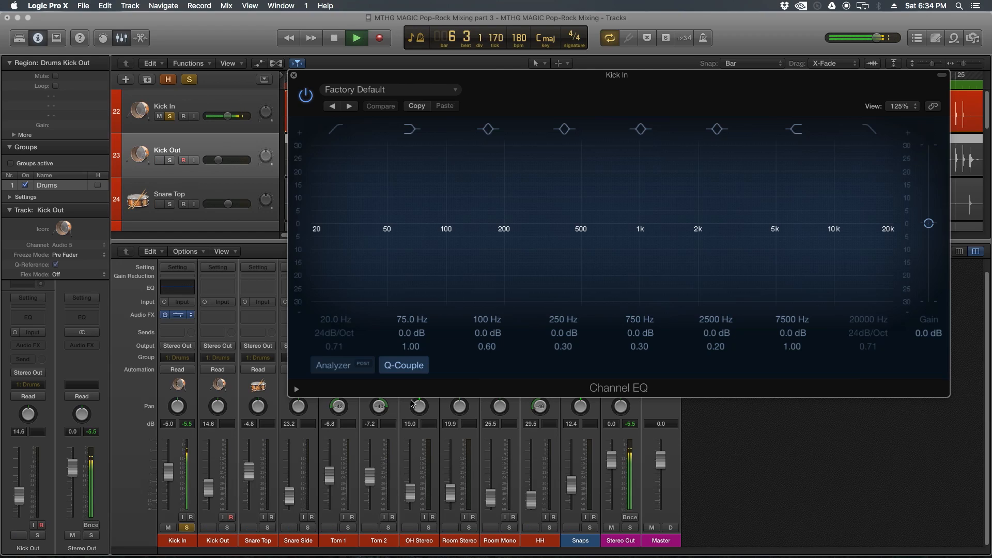
key(space)
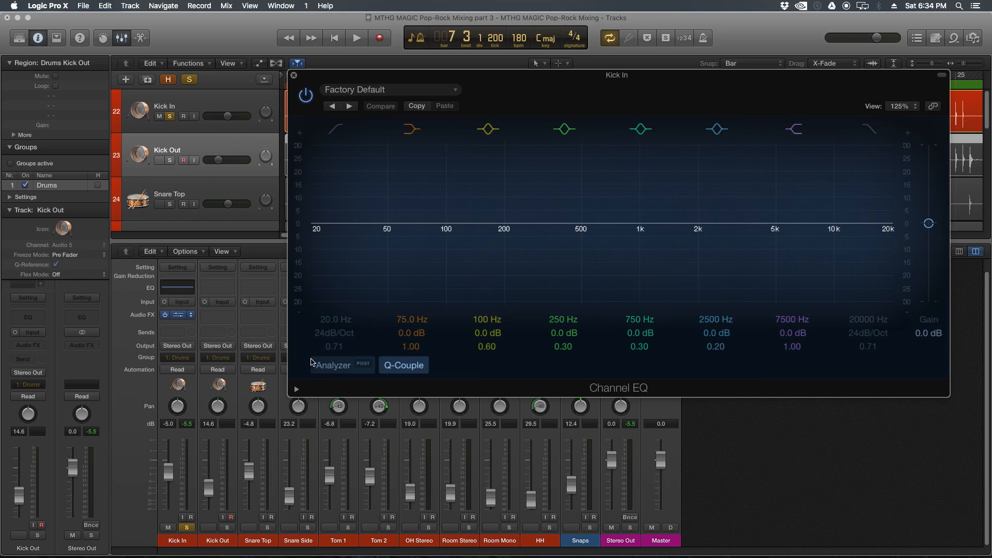
click(332, 367)
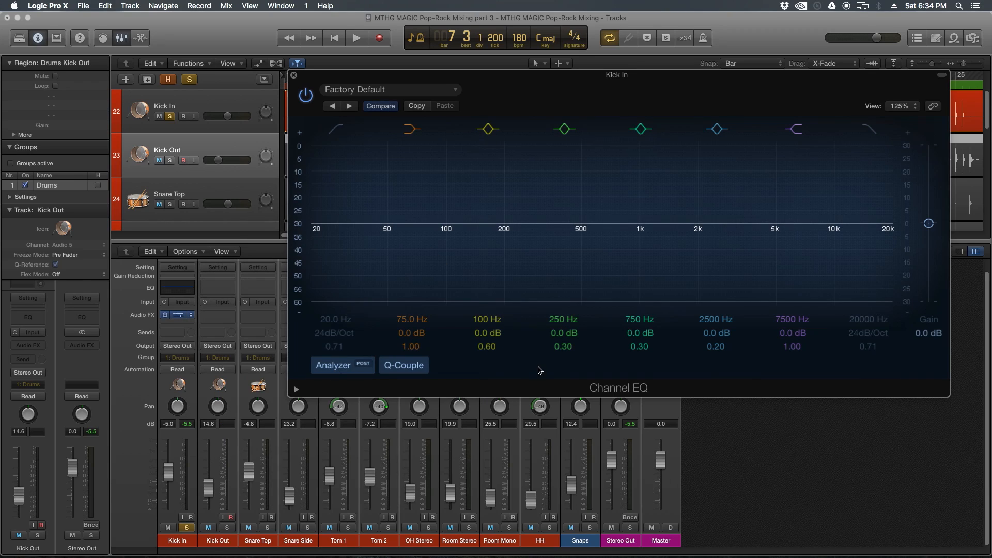
click(362, 366)
click(362, 366)
key(space)
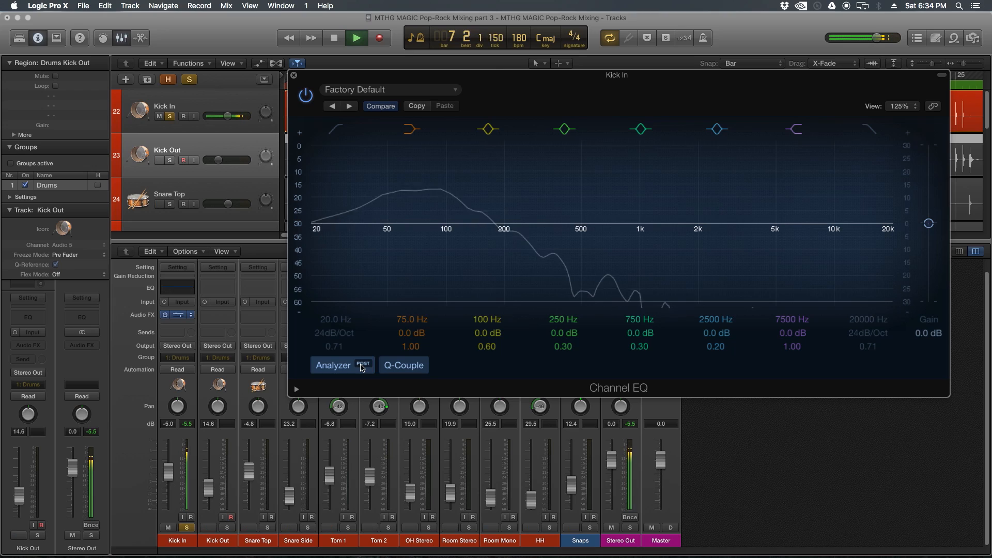
key(space)
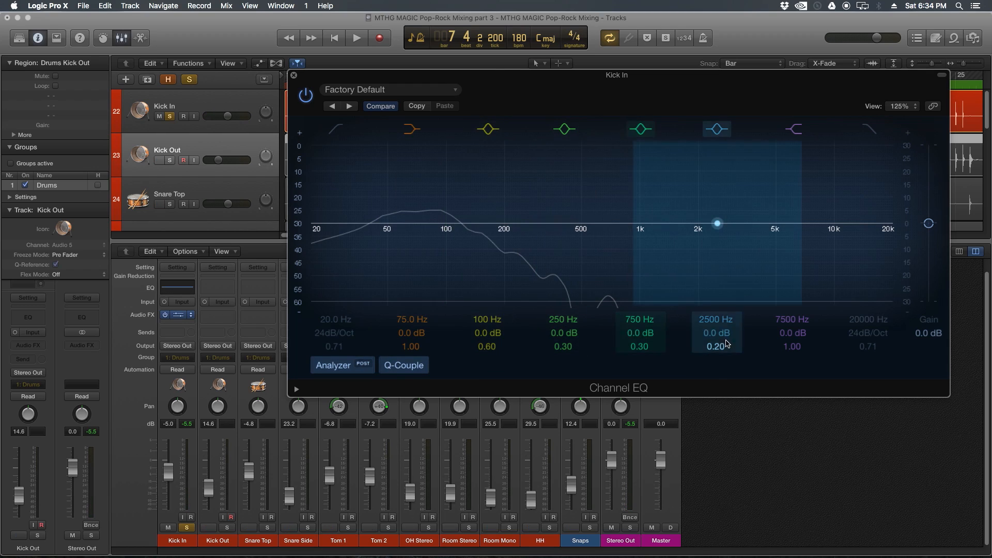
Step: Try a +24 dB boost at 2500 Hz, compare Post and Pre analysis during playback, and restore 0 dB gain and Post mode
drag(715, 224, 718, 161)
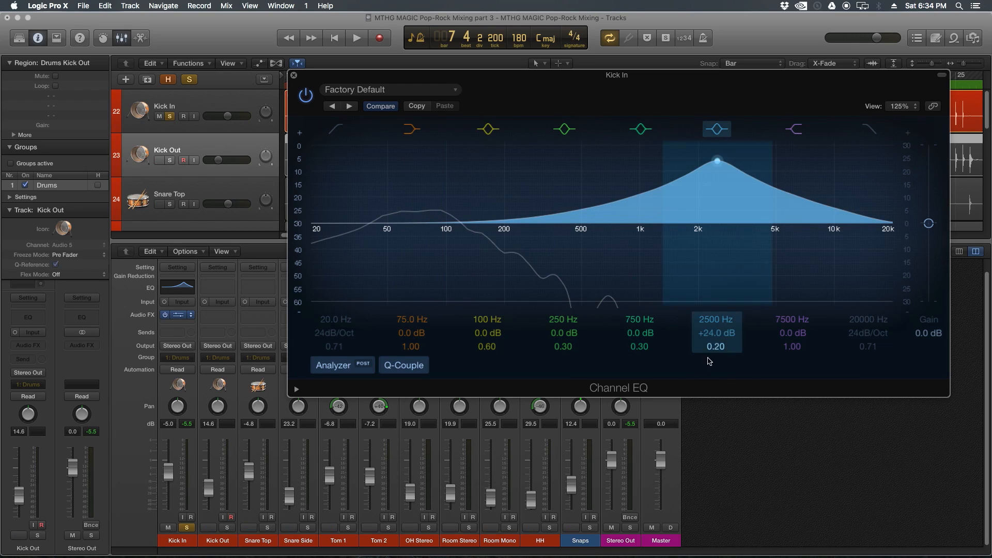
key(space)
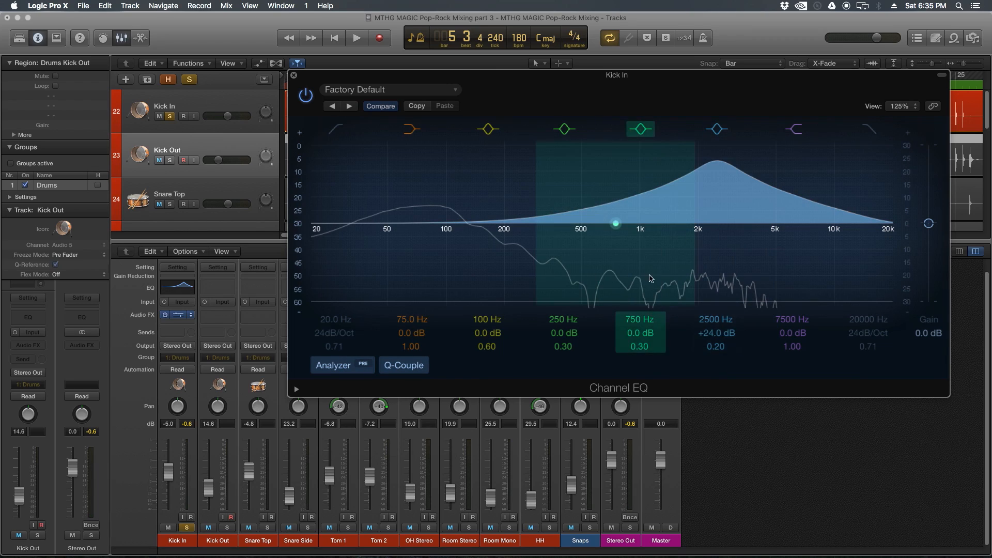
key(space)
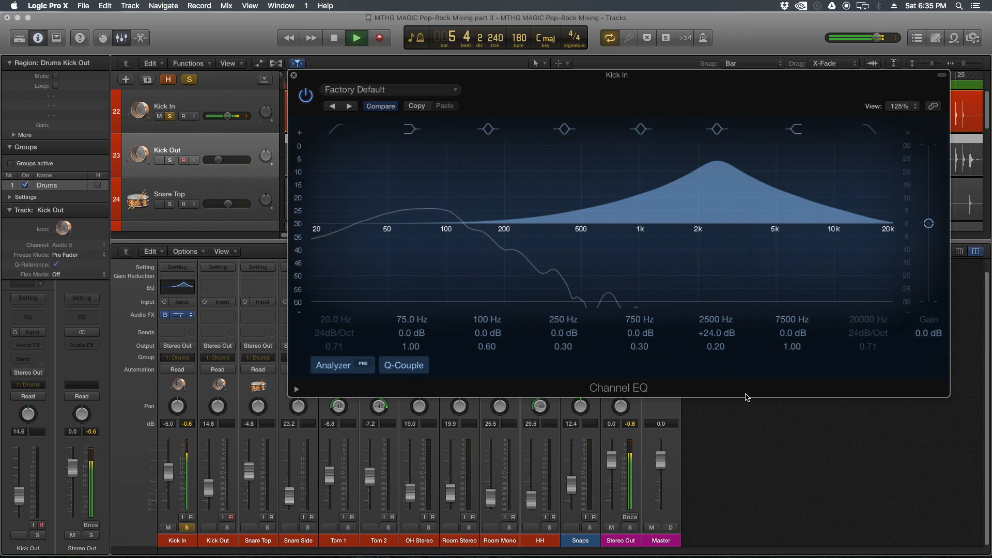
key(space)
alt+click(715, 333)
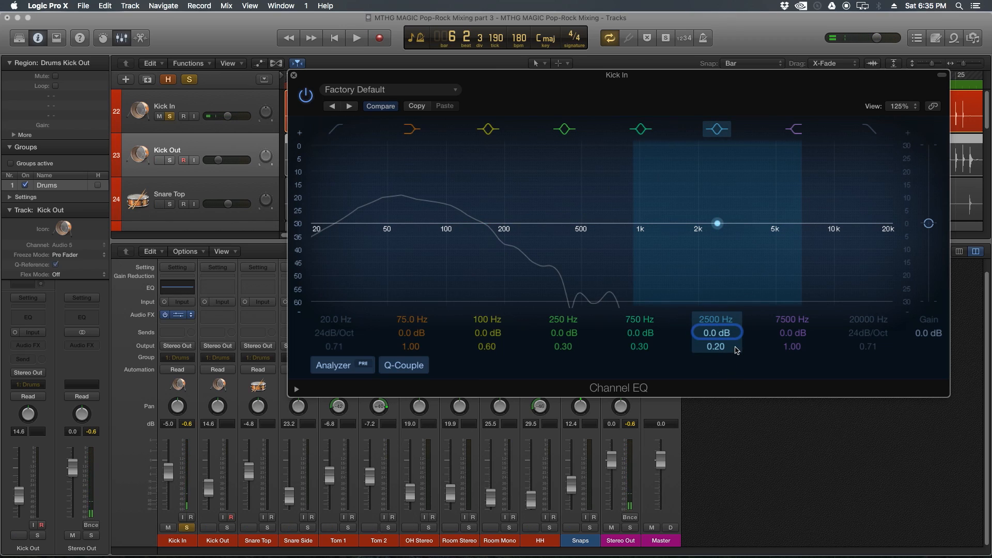
click(363, 364)
Step: Raise the high shelf to +11.5 dB and switch it off, and set the 2500 Hz bell to 6500 Hz, +9.5 dB and Q 0.43
drag(792, 333, 773, 233)
drag(717, 197, 797, 198)
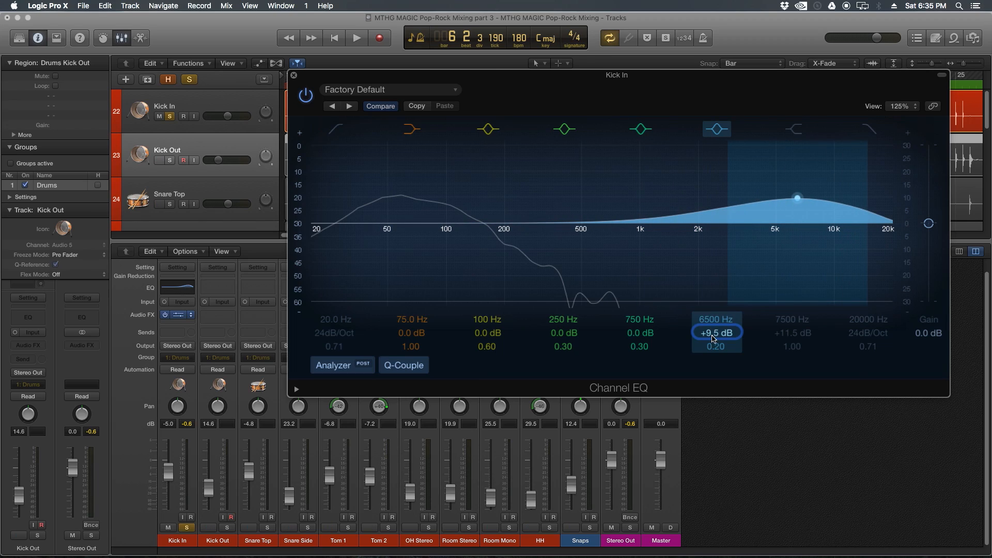
mouse_move(713, 350)
mouse_down()
mouse_move(713, 325)
mouse_move(714, 348)
mouse_move(713, 337)
mouse_up()
Step: Boost the 750 Hz bell to +24 dB and narrow it to a Q of 61.0
drag(640, 333, 638, 256)
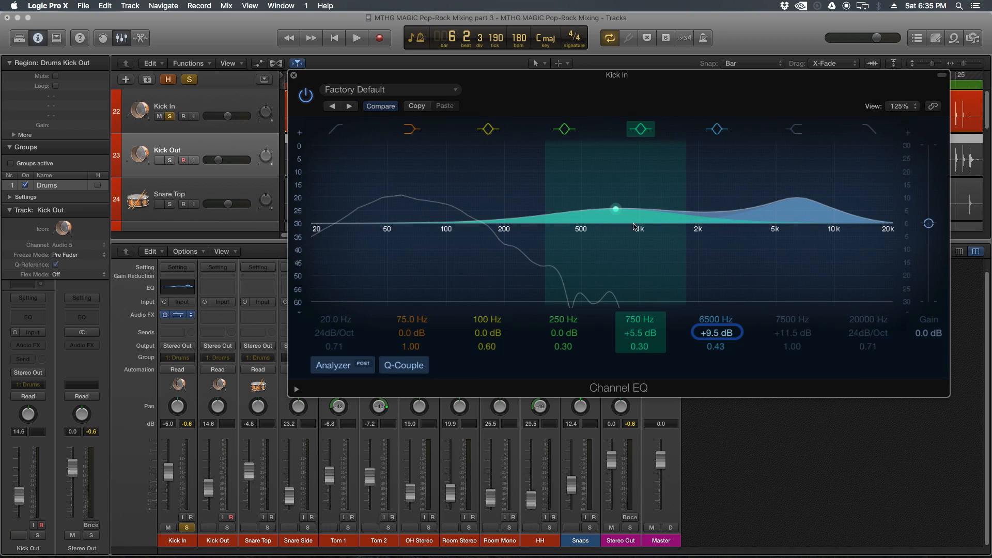
drag(647, 334, 647, 232)
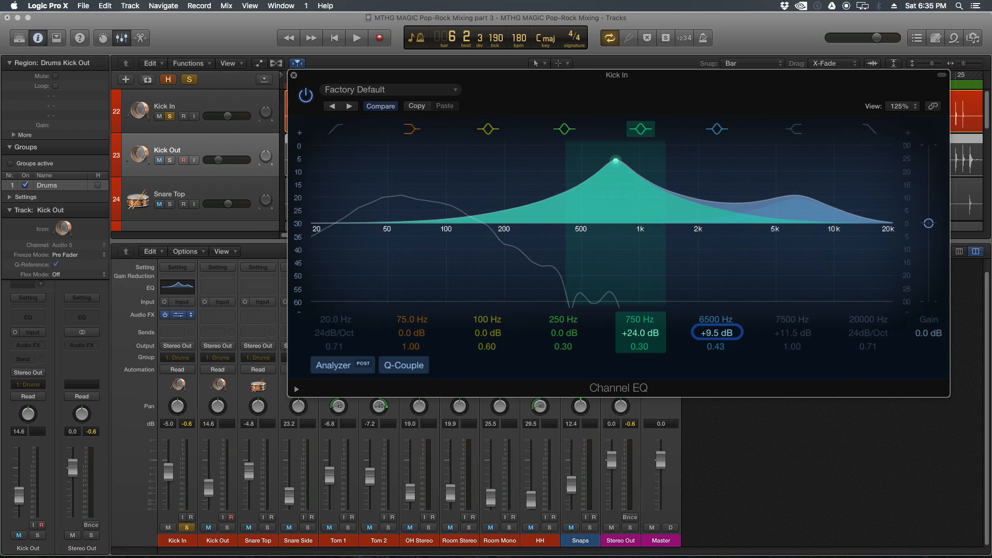
drag(637, 334, 637, 248)
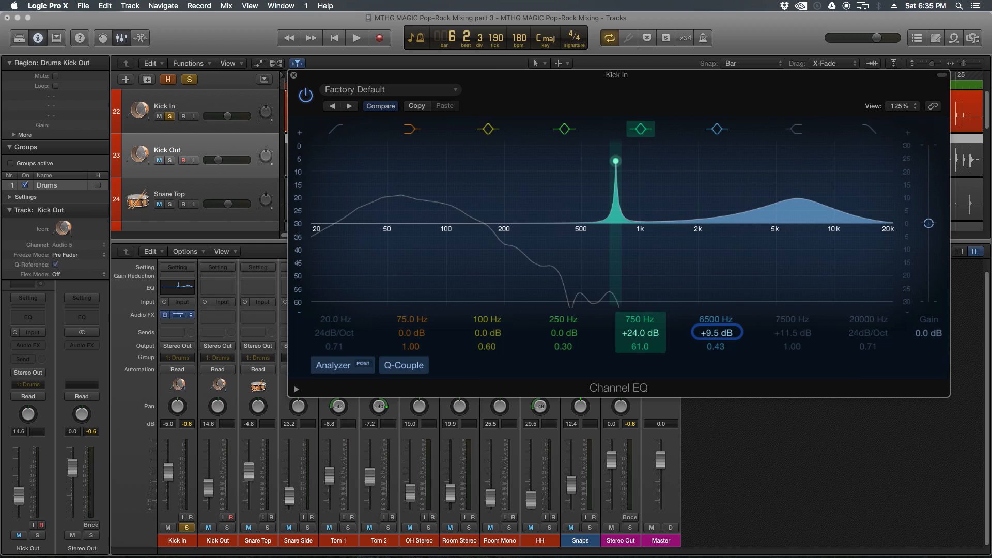
Step: Sweep the narrow bell through the midrange during playback and park it at 1120 Hz with a +8.5 dB boost
mouse_move(637, 321)
mouse_down()
mouse_move(637, 289)
mouse_move(640, 365)
mouse_move(634, 318)
mouse_move(636, 340)
mouse_up()
key(space)
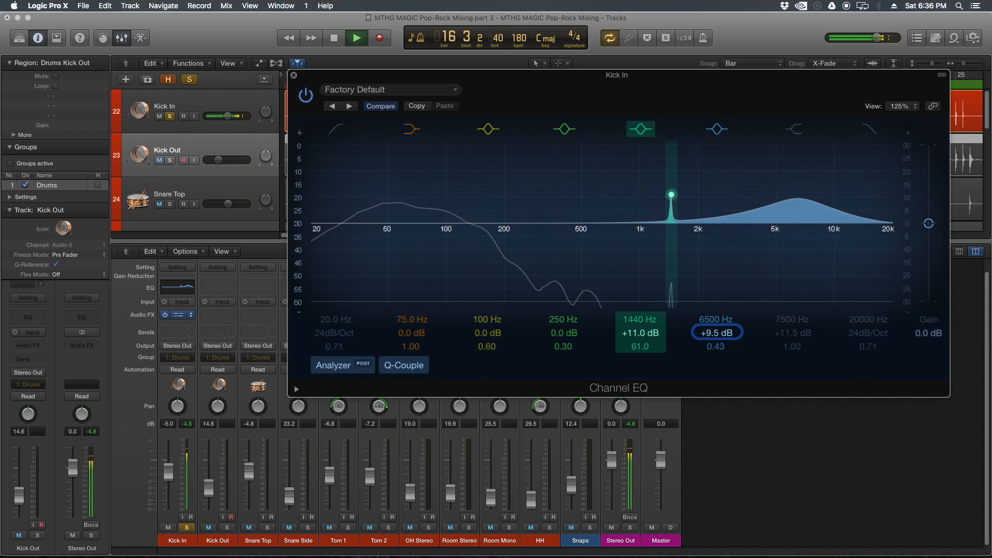
drag(673, 195, 649, 203)
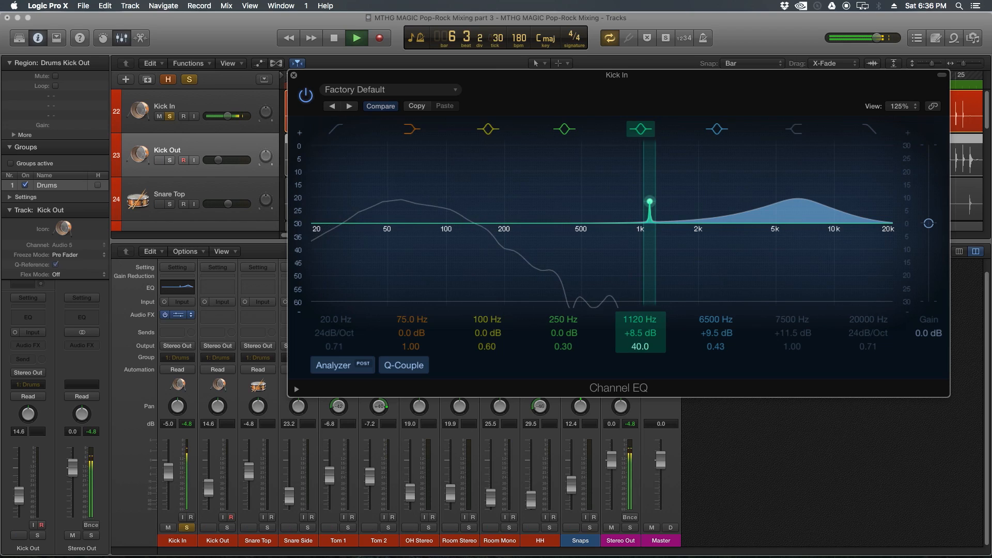
key(space)
Step: Widen the 1120 Hz bell to a Q of 6.20, reduce its gain to +6.5 dB, and play back the result
mouse_move(639, 347)
mouse_down()
mouse_move(639, 369)
mouse_move(642, 352)
mouse_up()
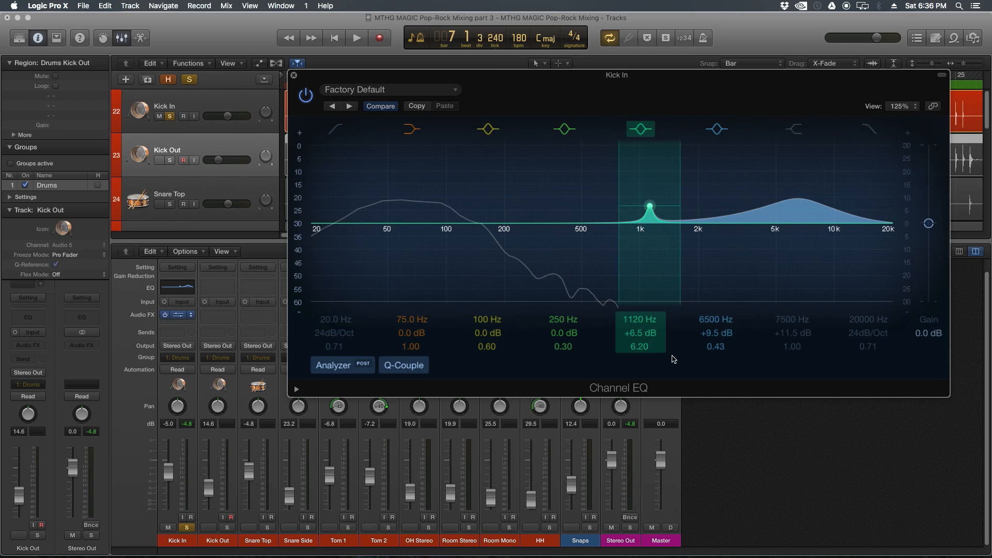
key(space)
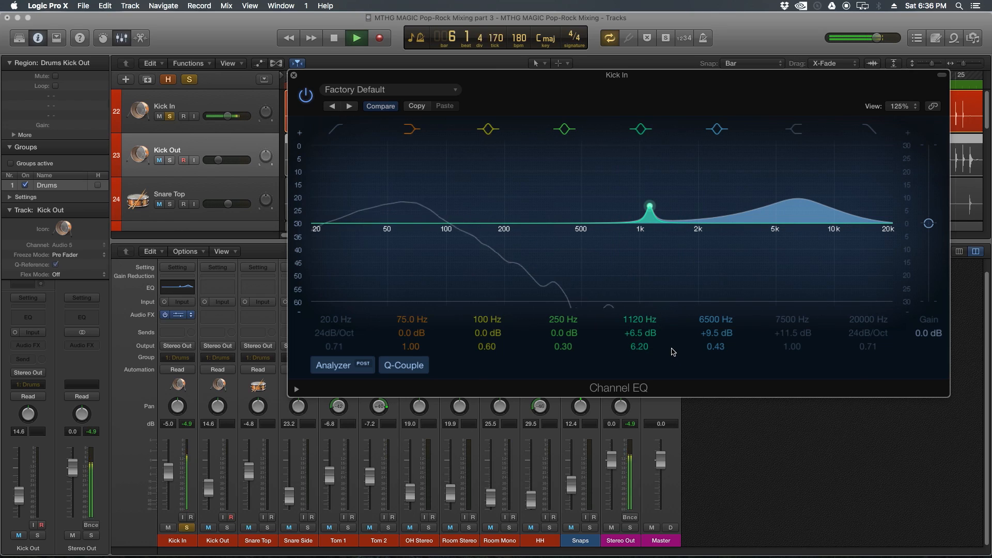
key(space)
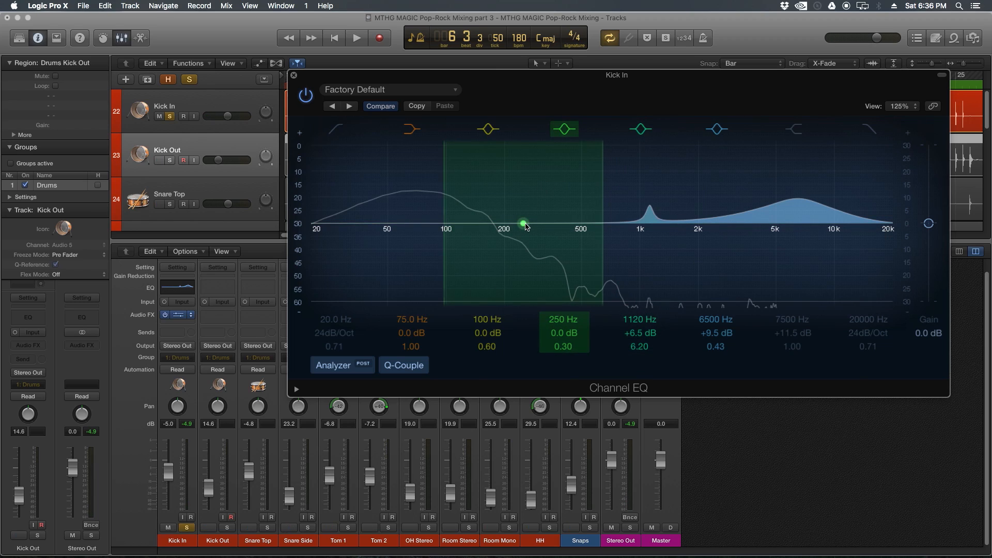
Step: Turn the 250 Hz bell into a cut at 465 Hz with -5.5 dB gain and a Q of 0.71
drag(597, 210, 576, 241)
drag(561, 344, 561, 381)
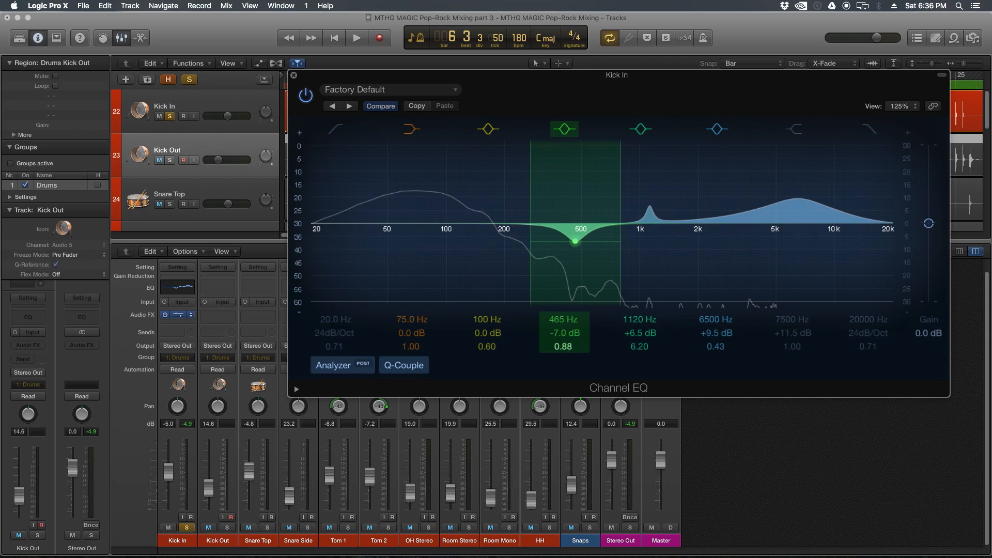
mouse_move(565, 333)
mouse_down()
mouse_move(565, 323)
mouse_move(565, 334)
mouse_up()
drag(564, 346, 564, 360)
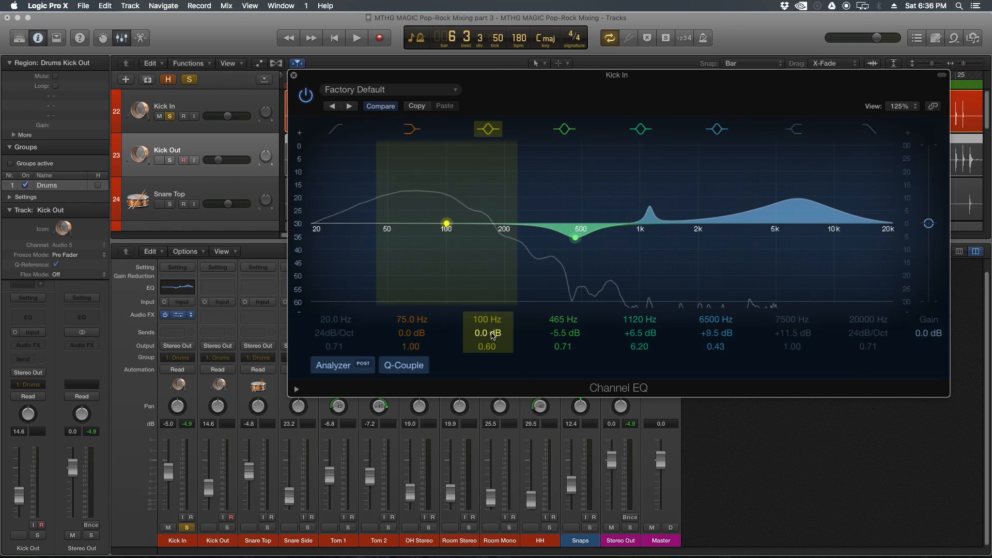
Step: Boost the 100 Hz bell to +6.0 dB at 104 Hz and enable the low-cut filter at 42.5 Hz with a 48 dB/Oct slope
scroll(492, 335, up, 8)
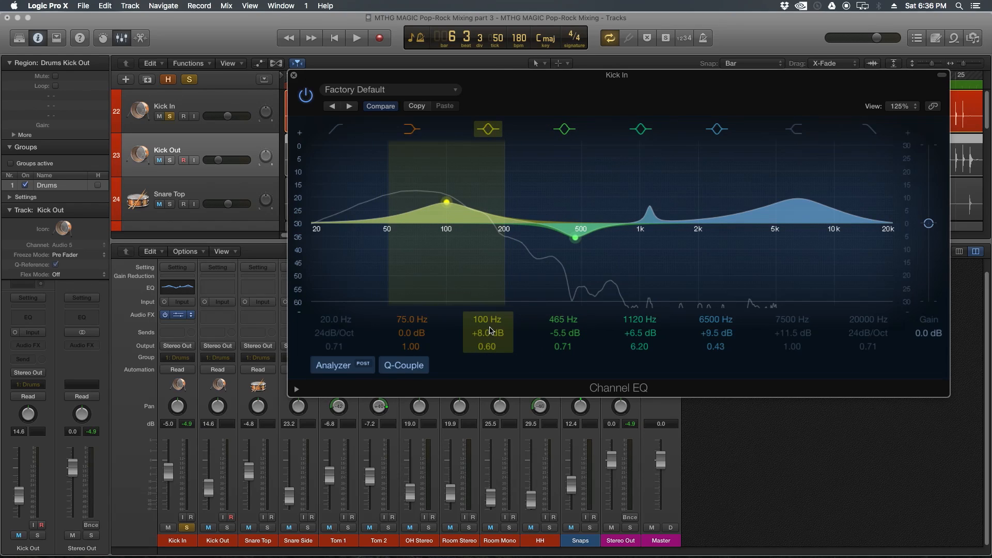
scroll(489, 322, up, 5)
scroll(488, 321, down, 4)
scroll(488, 334, down, 2)
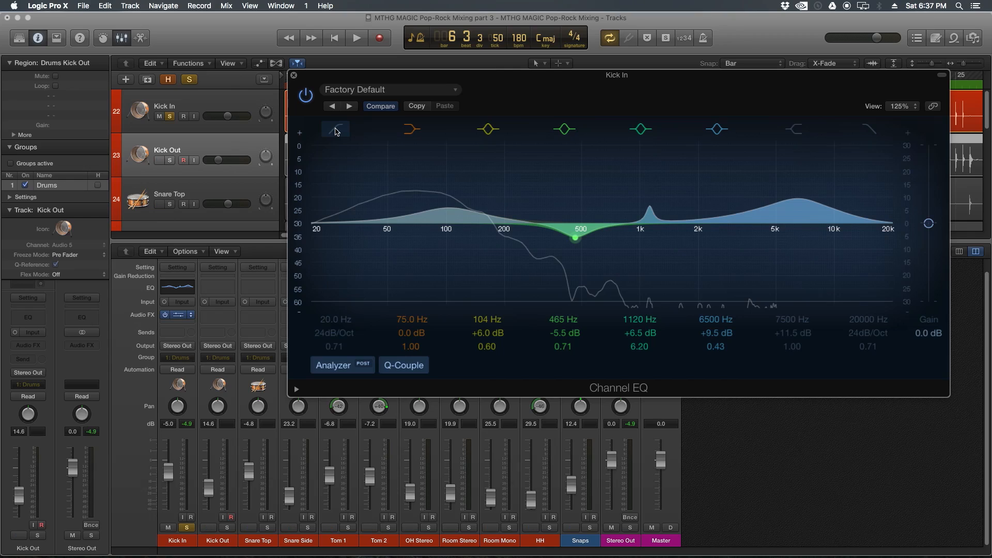
click(336, 131)
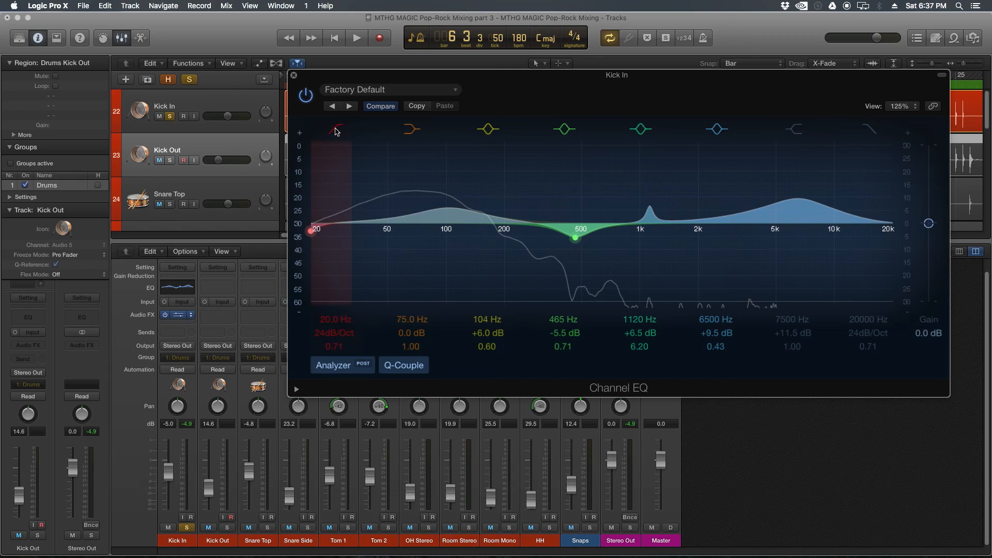
mouse_move(330, 328)
mouse_down()
mouse_move(331, 306)
mouse_move(325, 325)
mouse_move(326, 316)
mouse_up()
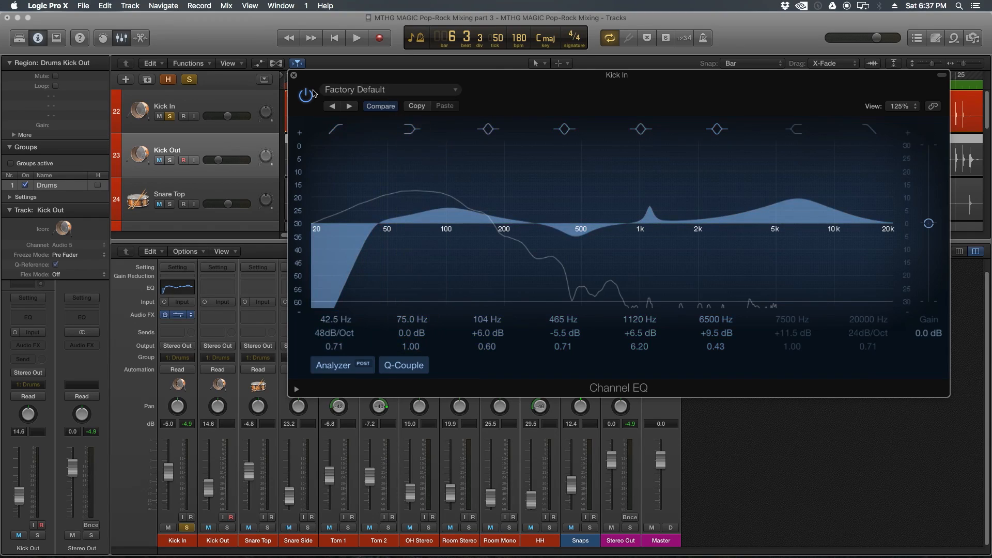
Step: Play back the Kick In track and compare its sound with Channel EQ bypassed and active
click(305, 97)
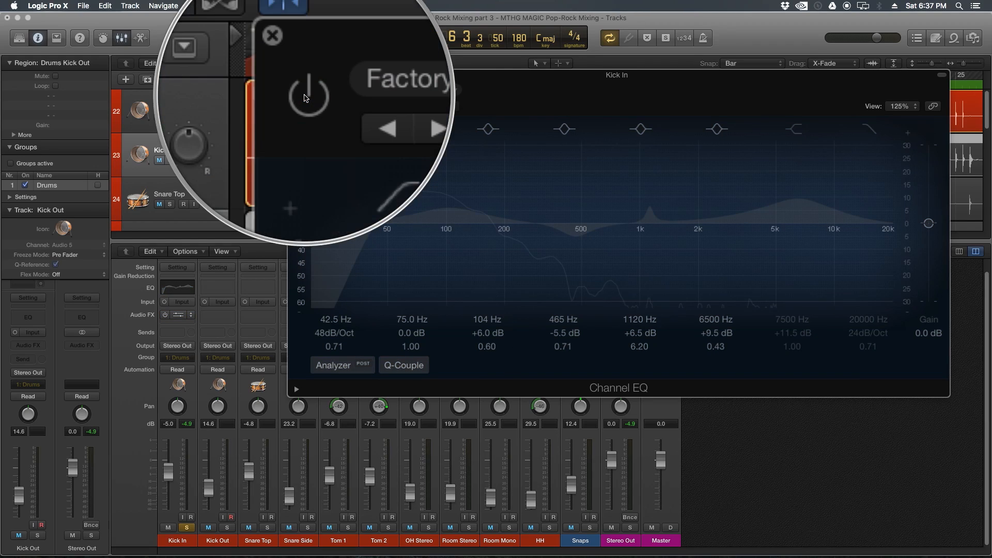
click(305, 96)
click(305, 96)
click(305, 96)
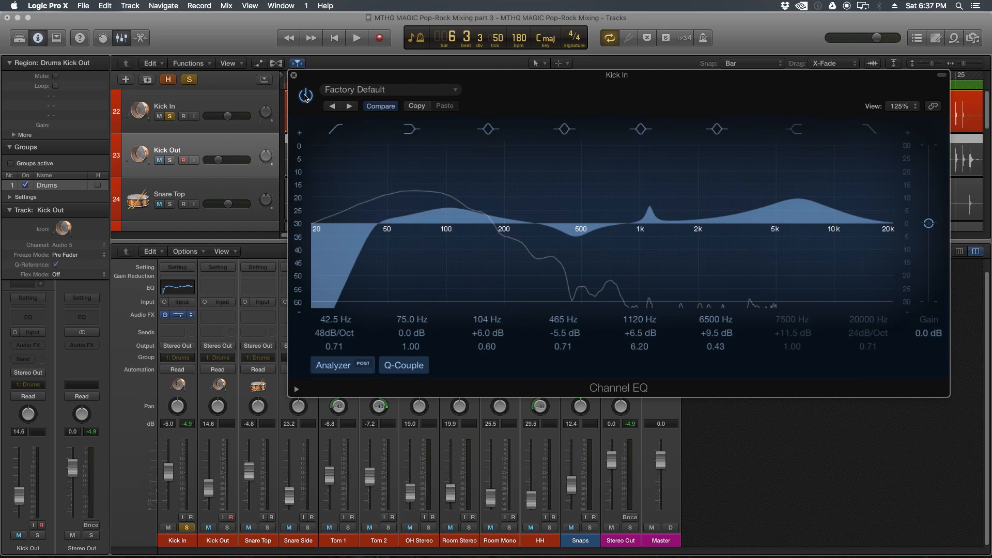
key(space)
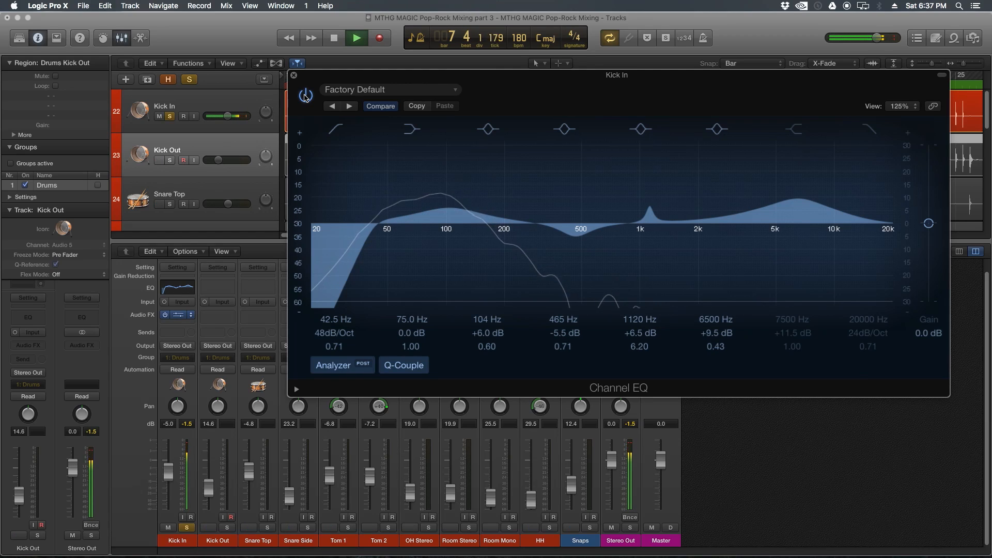
click(305, 96)
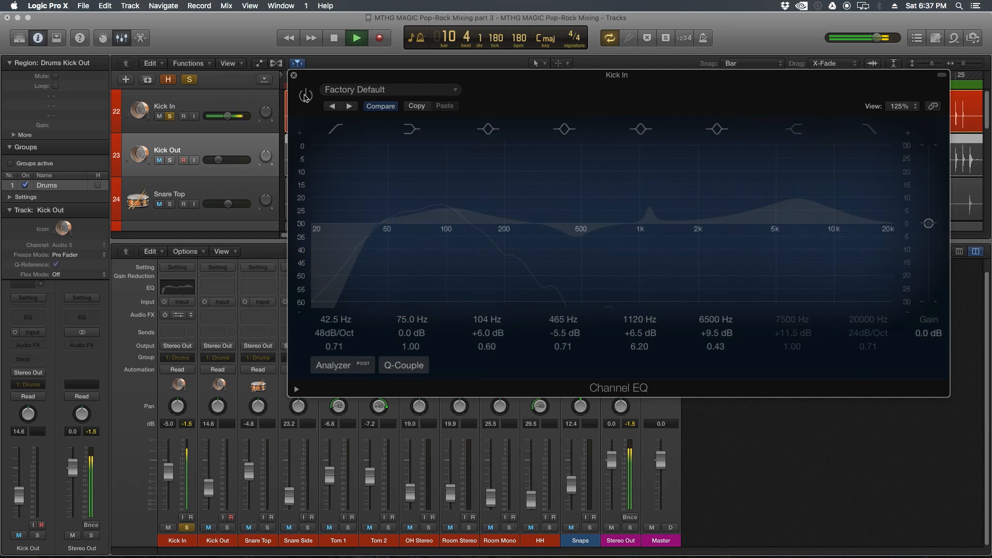
click(305, 96)
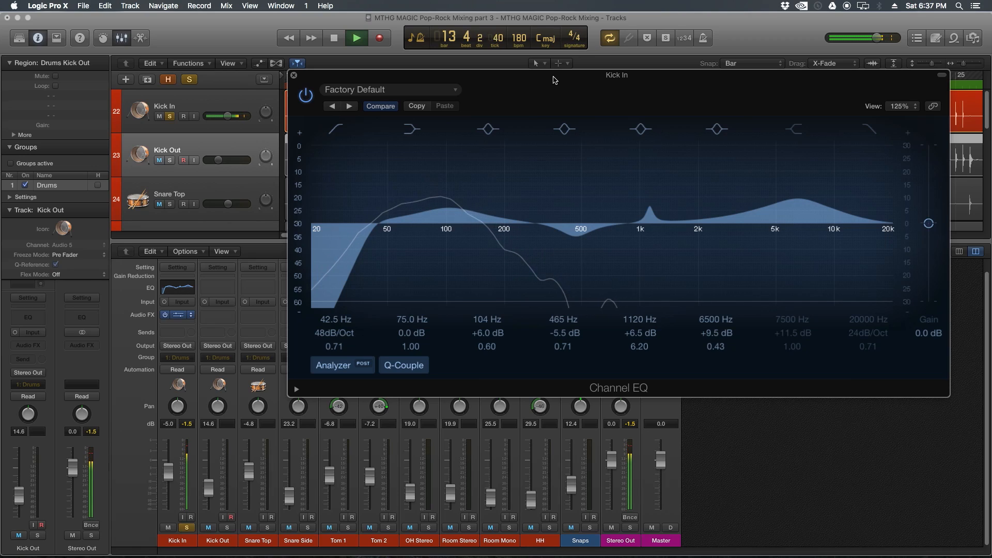
key(space)
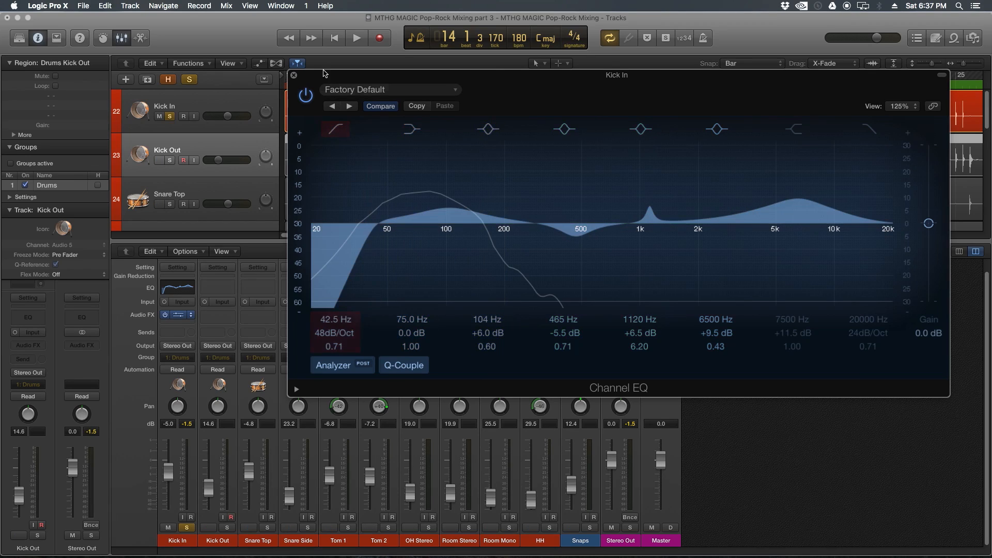
Step: Close the Kick In equalizer and switch the solo from Kick In to Kick Out
click(294, 74)
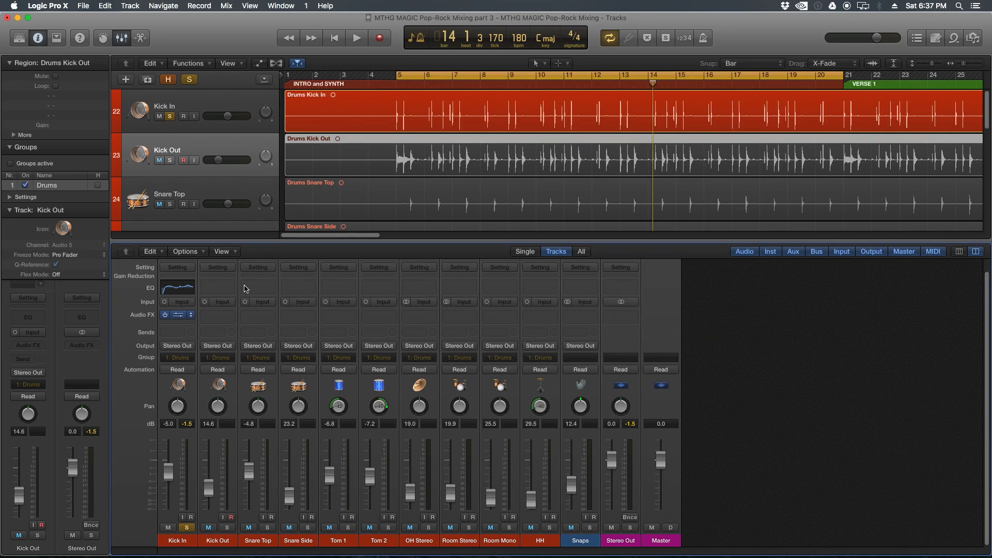
click(186, 528)
click(227, 528)
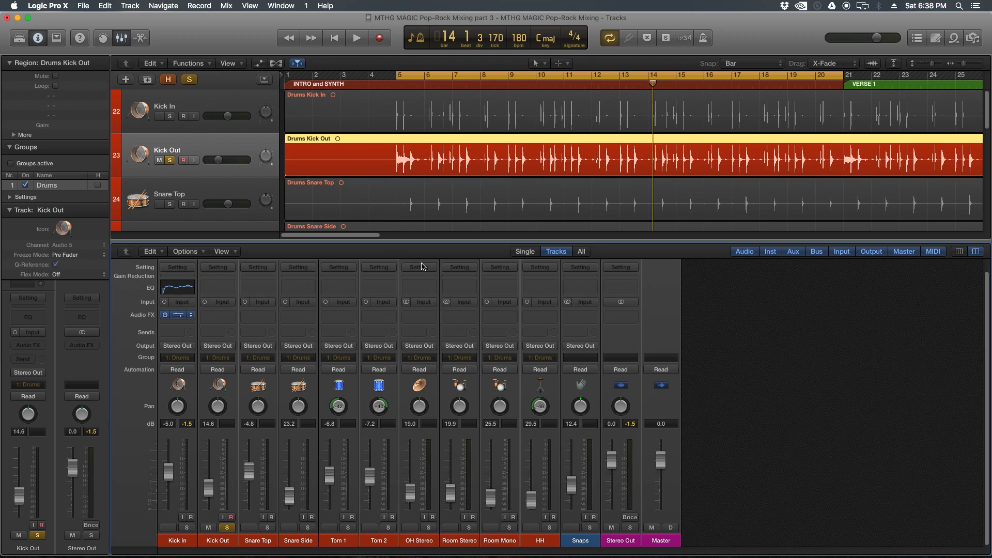
Step: Insert Channel EQ on the Kick Out track during playback and turn on its analyzer to capture the spectrum
key(space)
click(215, 314)
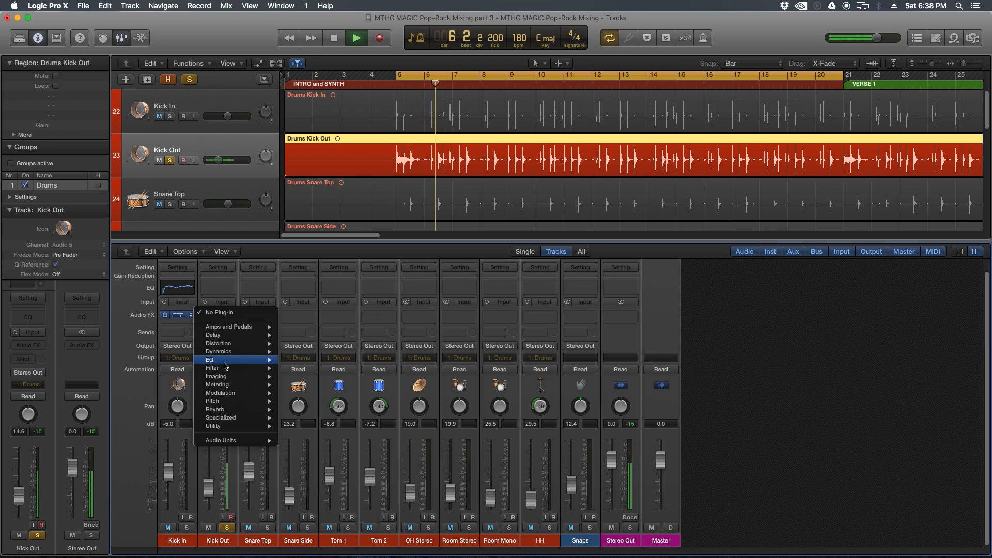
mouse_move(228, 360)
click(372, 360)
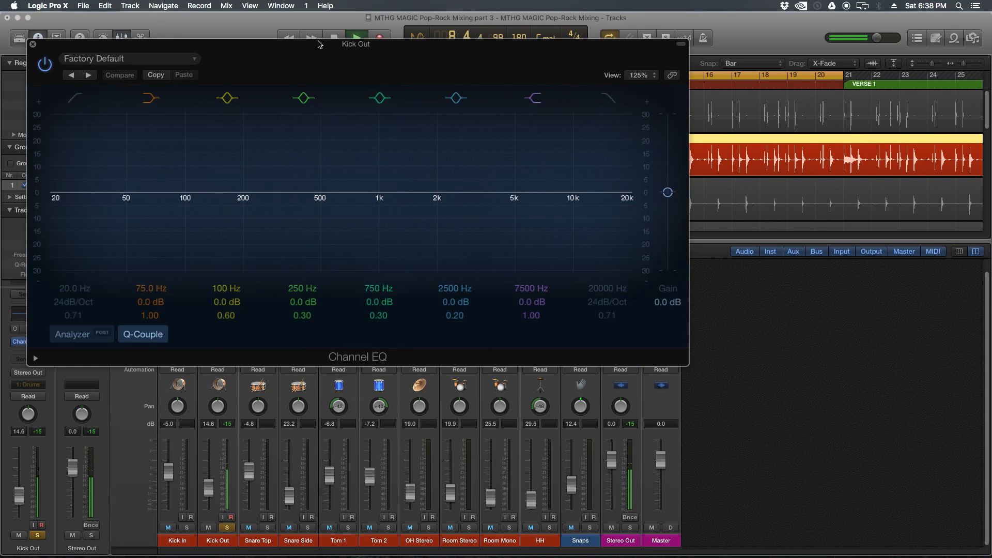
drag(322, 43, 562, 181)
click(312, 468)
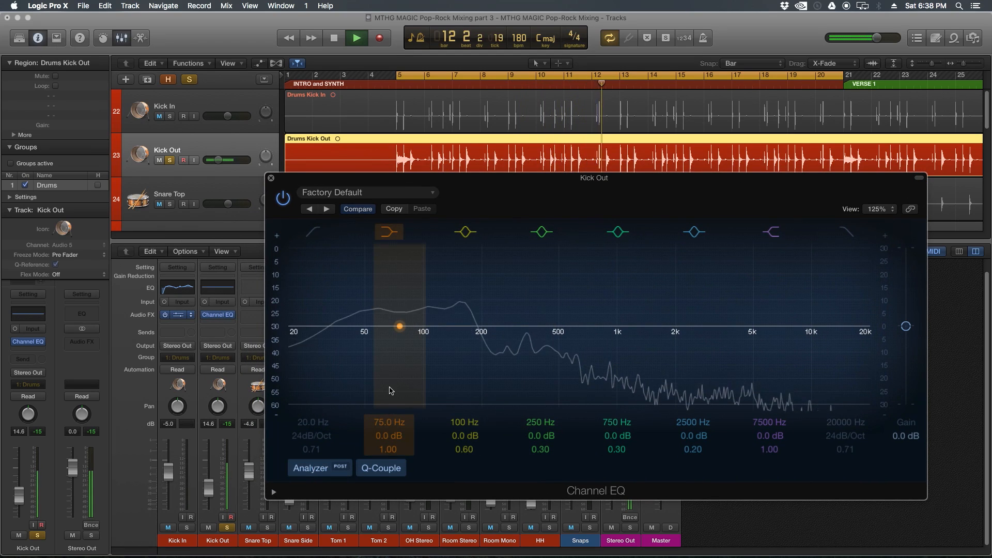
key(space)
Step: Enable Kick Out's low cut at 42.5 Hz with a 48 dB/Oct slope and set the low shelf to 116 Hz at +7.5 dB
click(305, 398)
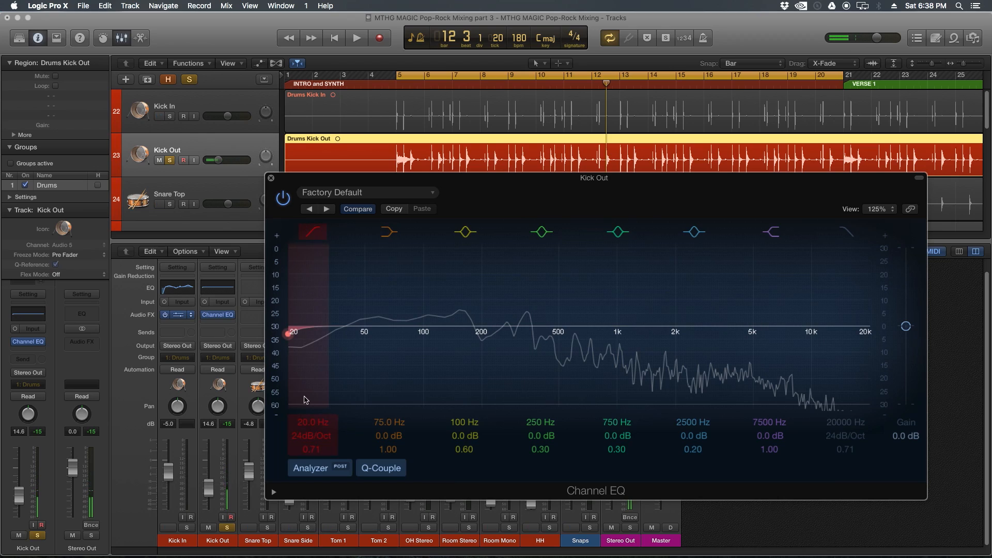
drag(312, 423, 312, 411)
mouse_move(399, 443)
mouse_down()
mouse_move(394, 423)
mouse_move(391, 438)
mouse_up()
drag(311, 436, 312, 422)
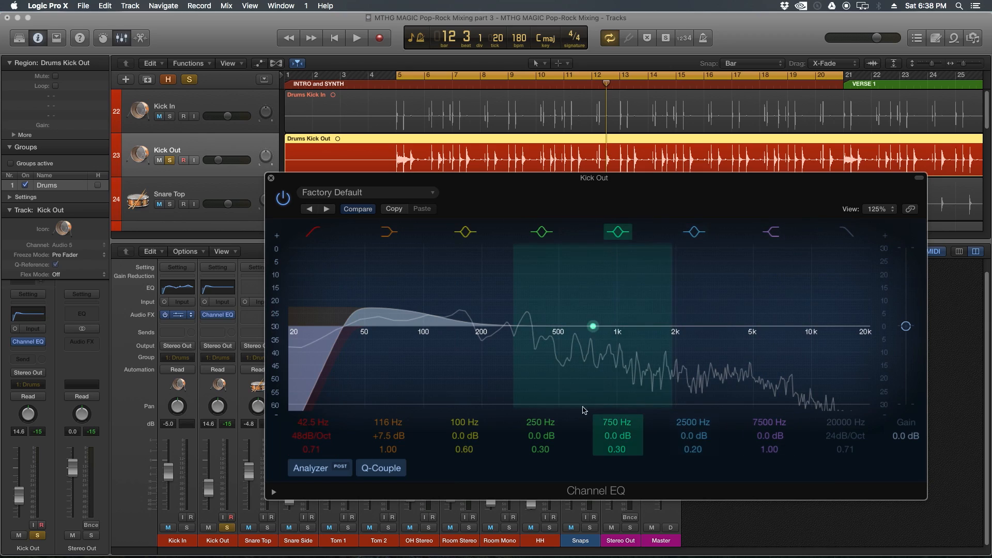
Step: Set the 250 Hz bell to 490 Hz, -5.0 dB and Q 0.75, and the 750 Hz bell to 1780 Hz and +4.0 dB
mouse_move(536, 432)
mouse_down()
mouse_move(541, 447)
mouse_move(541, 433)
mouse_up()
drag(619, 435, 617, 416)
Step: Enable the high-cut filter at 3350 Hz with a Q of 0.64 and play back the Kick Out track
click(845, 232)
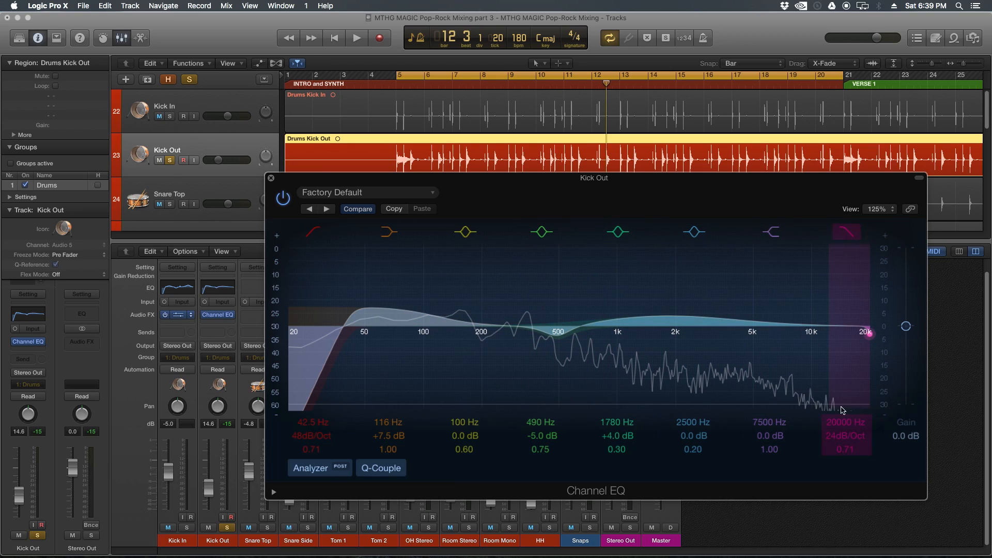
drag(845, 422, 848, 454)
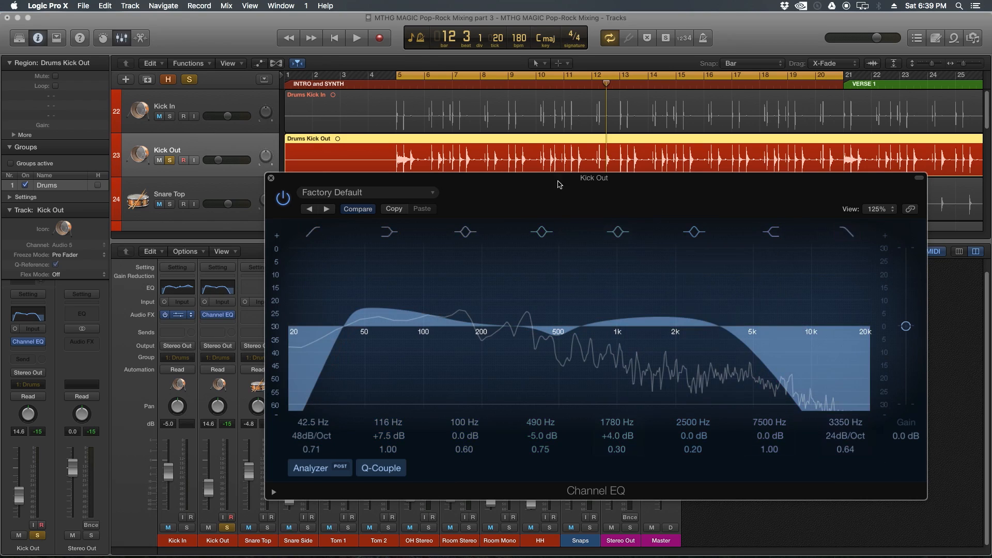
key(space)
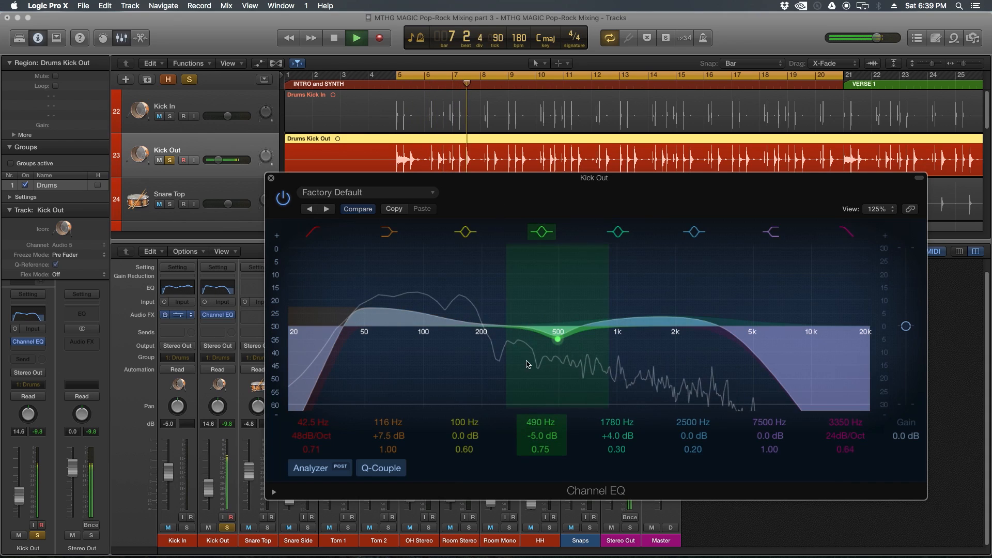
Step: Compare the 490 Hz band on and off during playback, exaggerating its cut to -15.5 dB
click(546, 233)
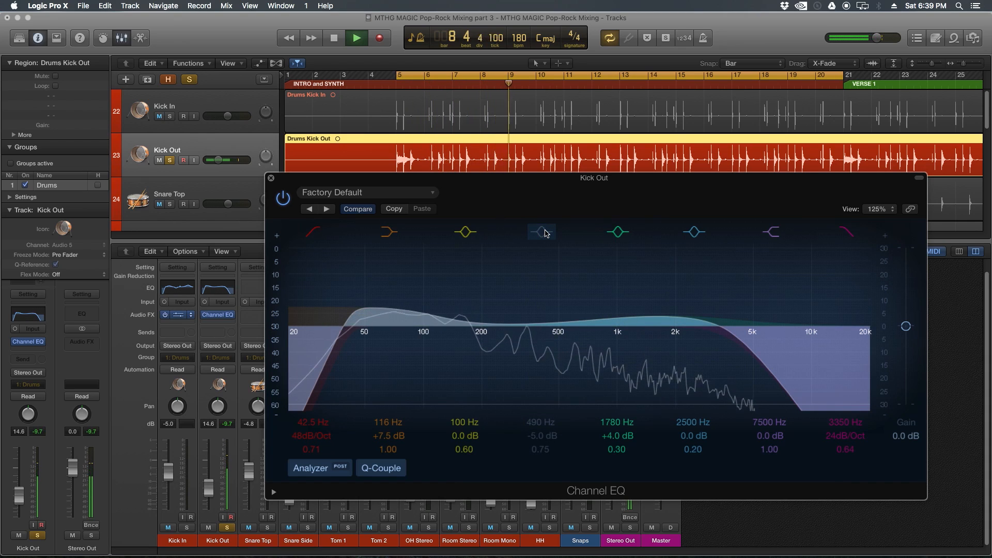
click(546, 234)
drag(558, 339, 557, 389)
drag(542, 438, 542, 424)
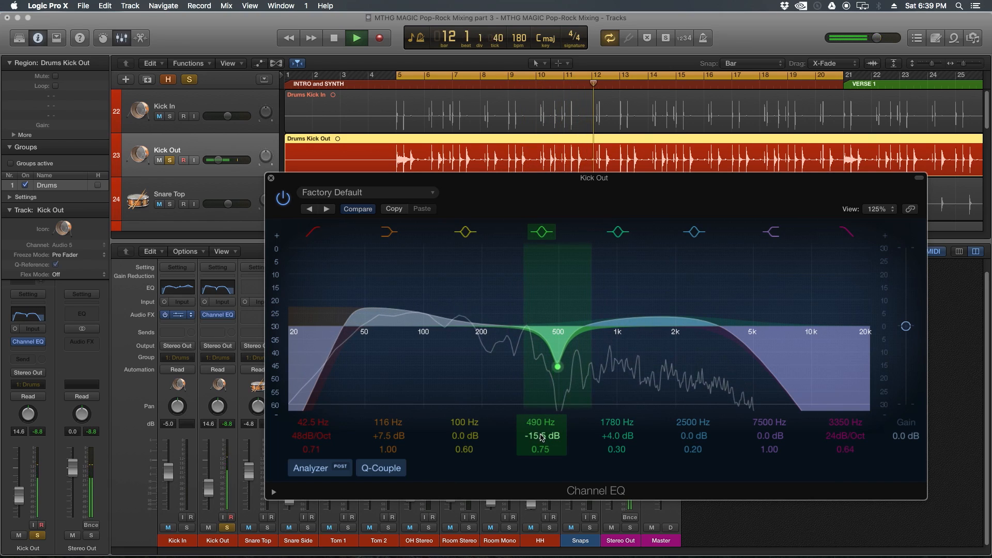
click(540, 231)
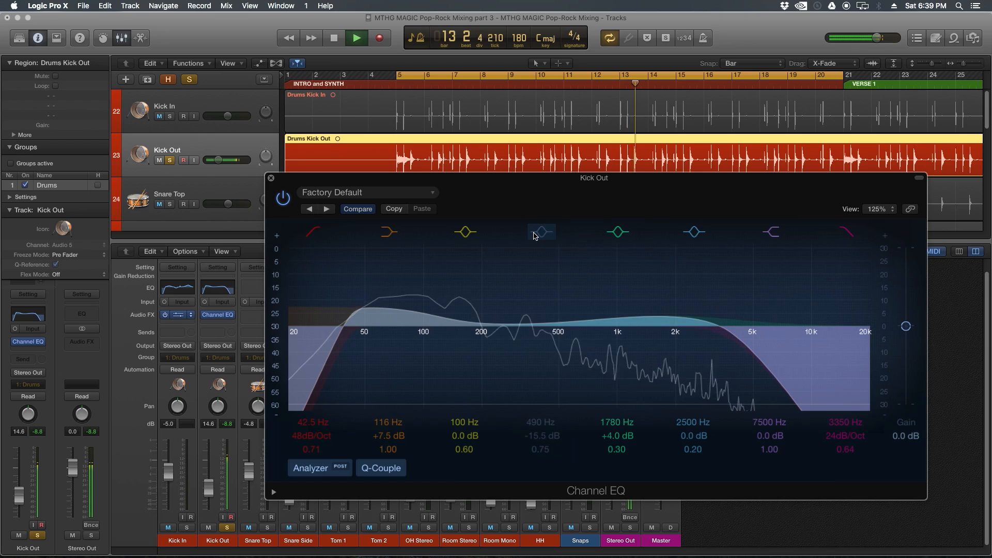
click(535, 235)
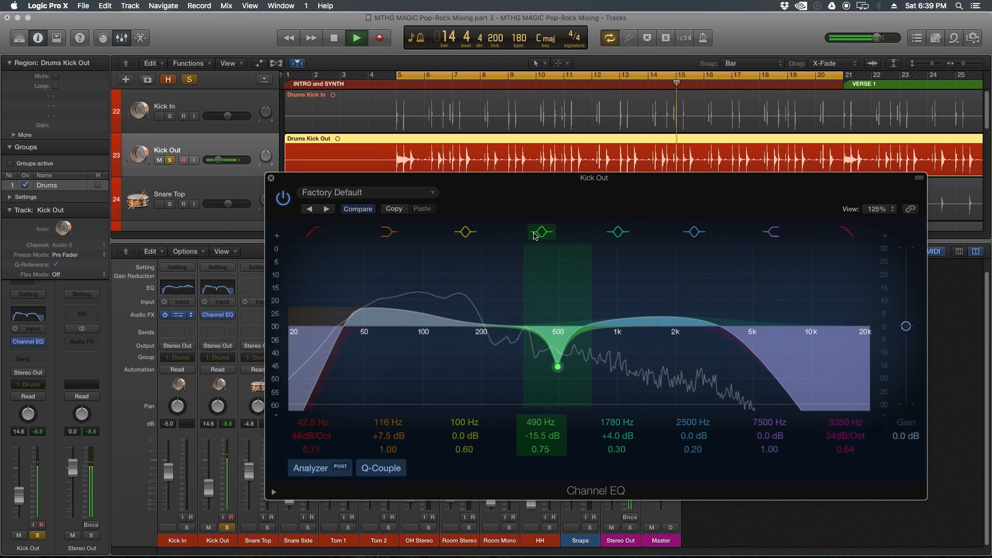
click(535, 235)
click(536, 235)
key(space)
click(542, 237)
click(543, 239)
click(543, 239)
click(542, 238)
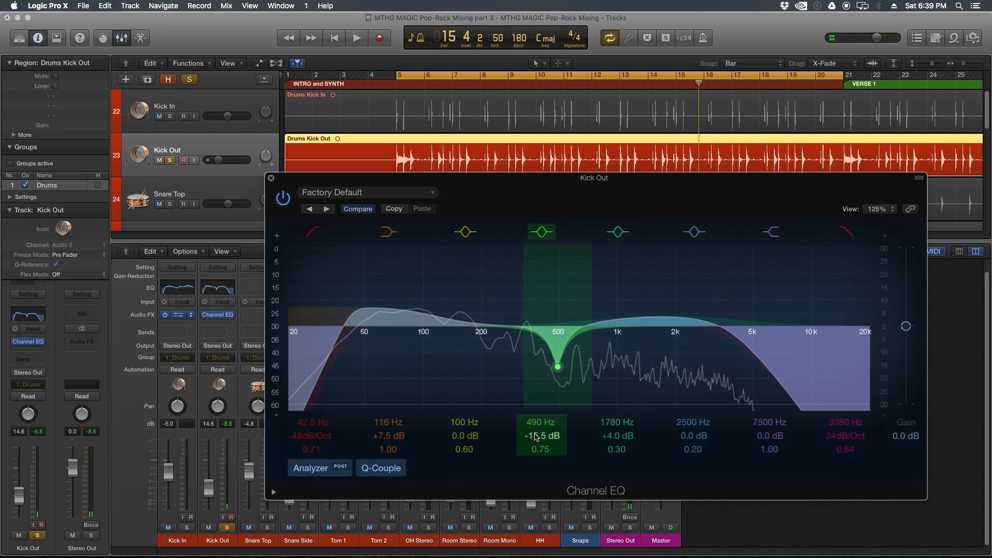
Step: Set the 490 Hz cut to -5.0 dB with a Q of 0.37 and play back Kick In and Kick Out soloed together
drag(540, 436, 541, 466)
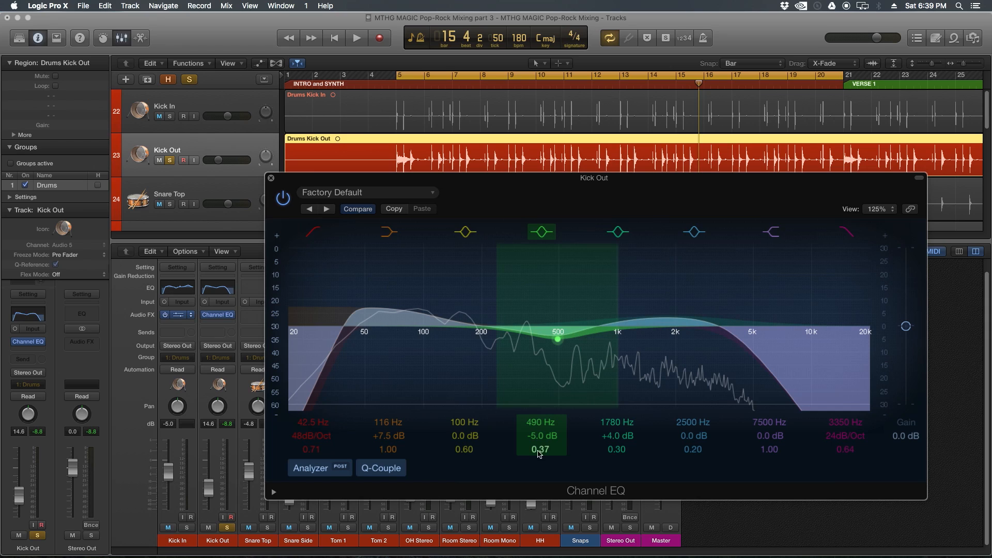
click(186, 528)
key(space)
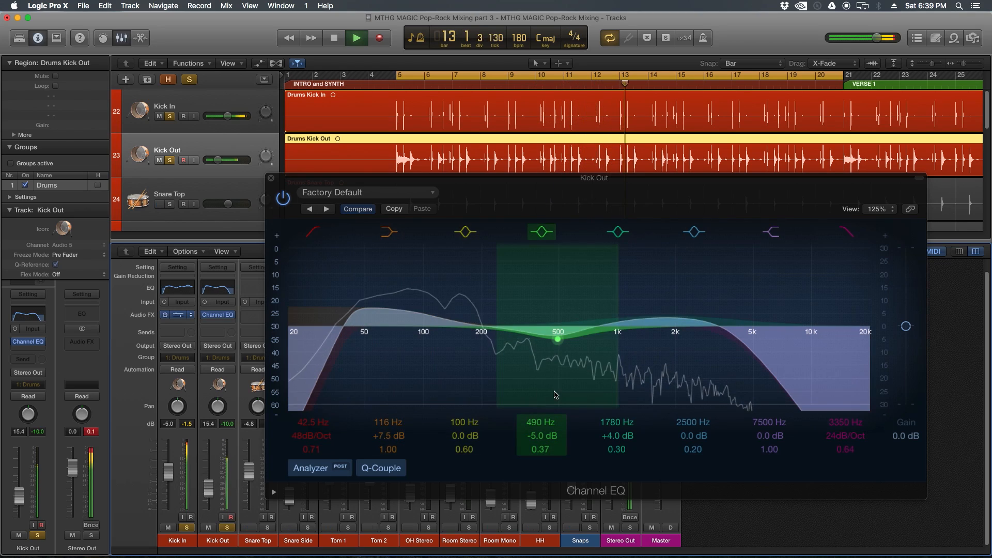
key(space)
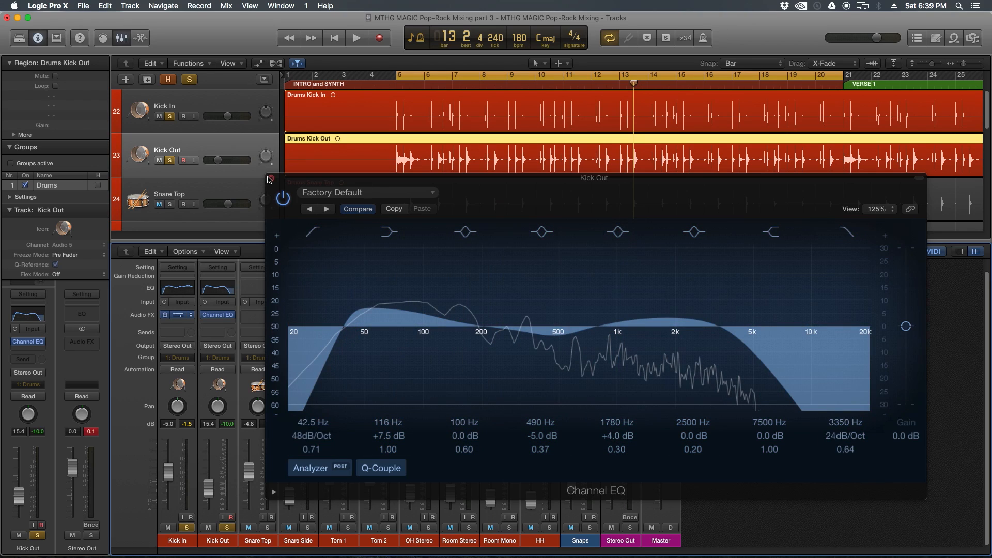
Step: Reopen Kick In's Channel EQ in place of Kick Out's, lower its output gain to -3.0 dB, and close it
click(270, 178)
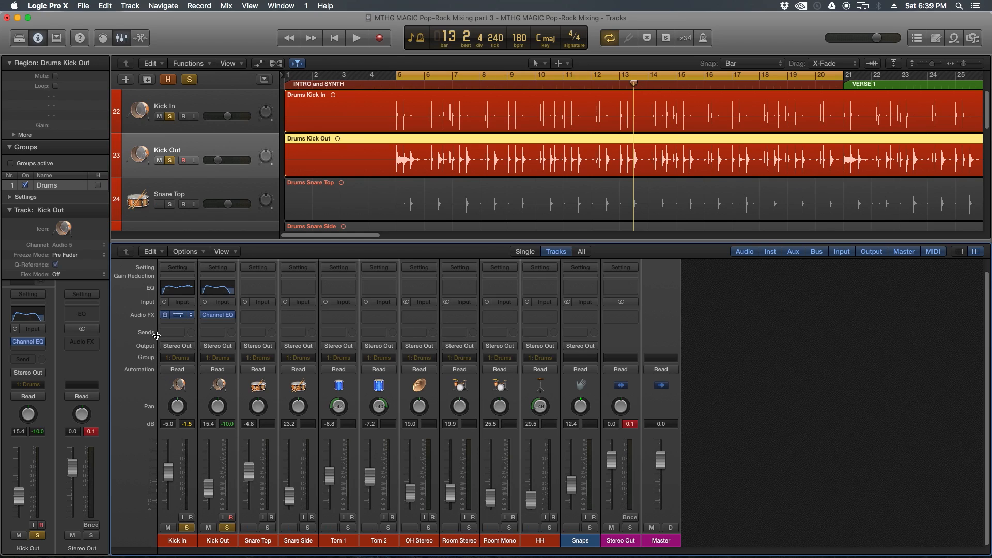
click(178, 315)
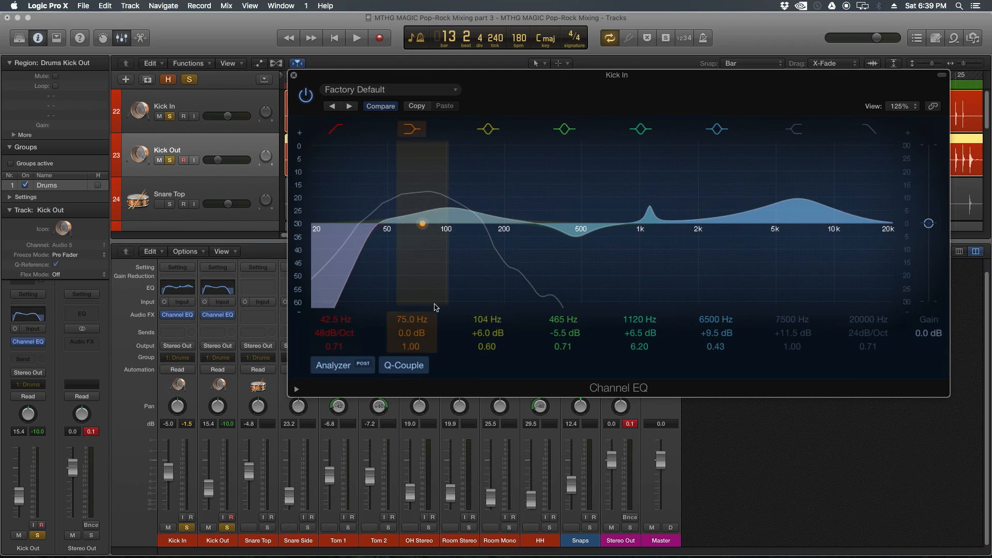
drag(557, 81, 513, 100)
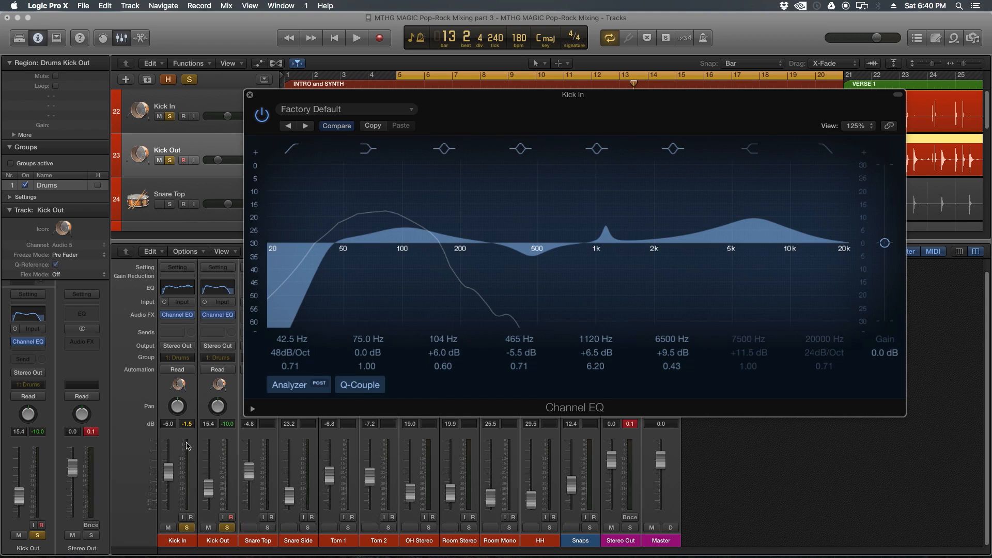
mouse_move(885, 244)
mouse_down()
mouse_move(887, 252)
mouse_move(885, 197)
mouse_move(885, 292)
mouse_move(885, 192)
mouse_move(886, 249)
mouse_up()
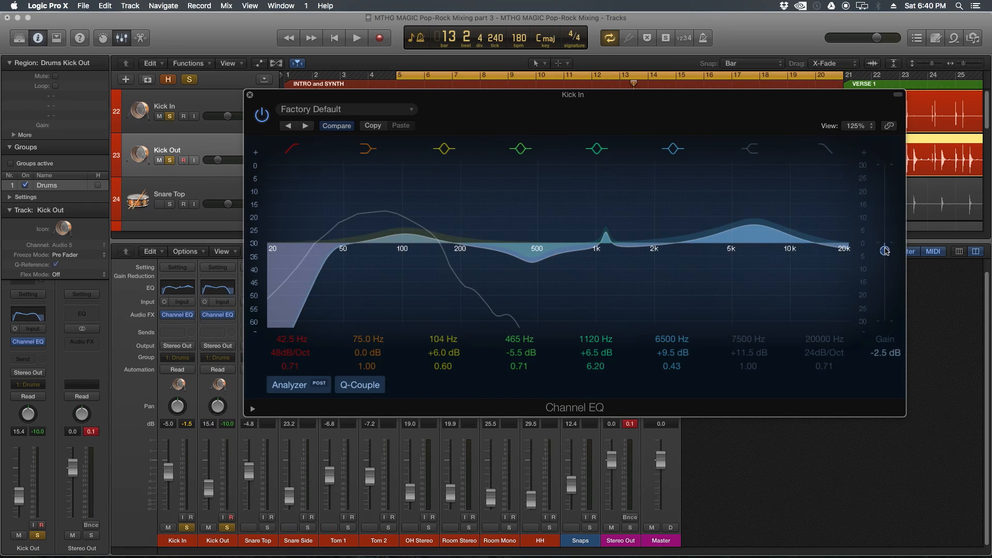
drag(885, 252, 886, 256)
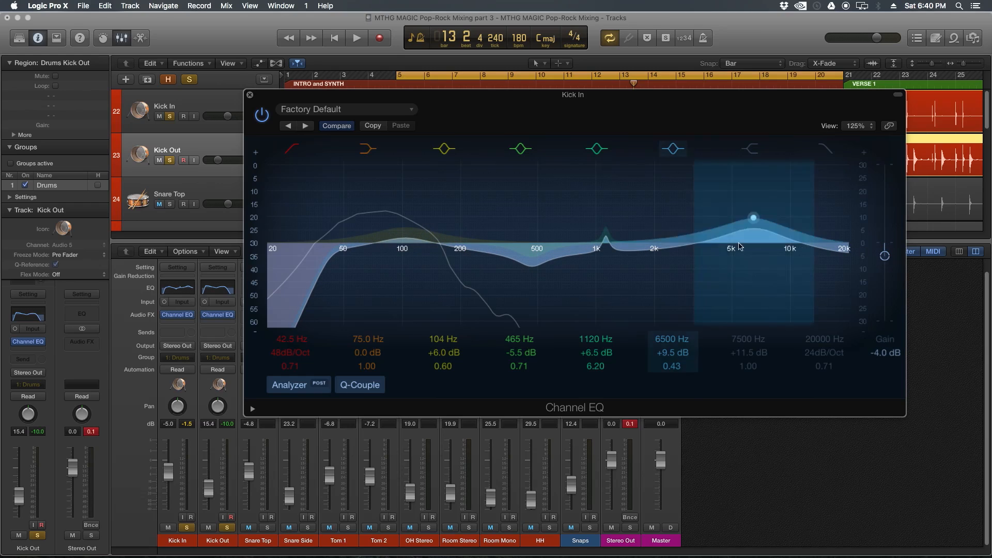
drag(884, 257, 884, 251)
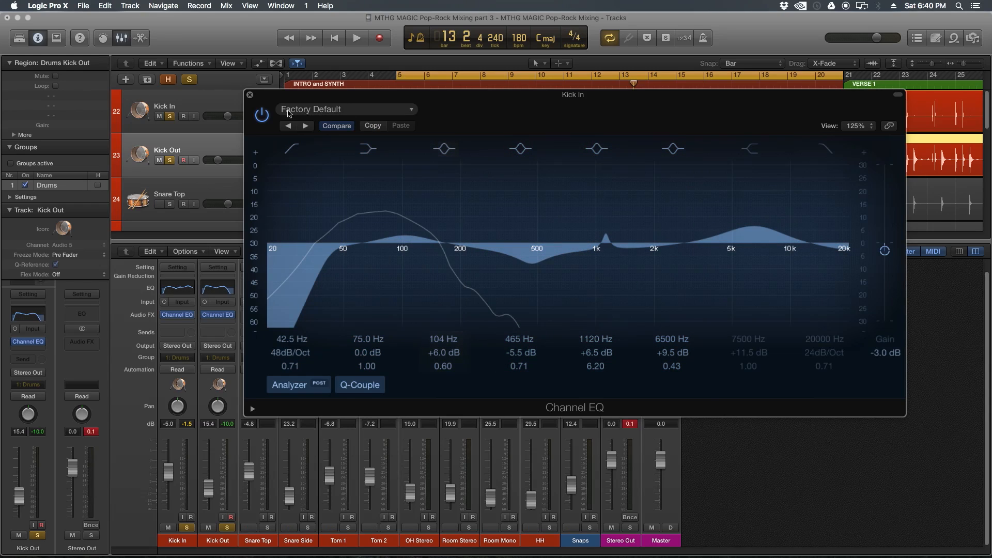
click(249, 96)
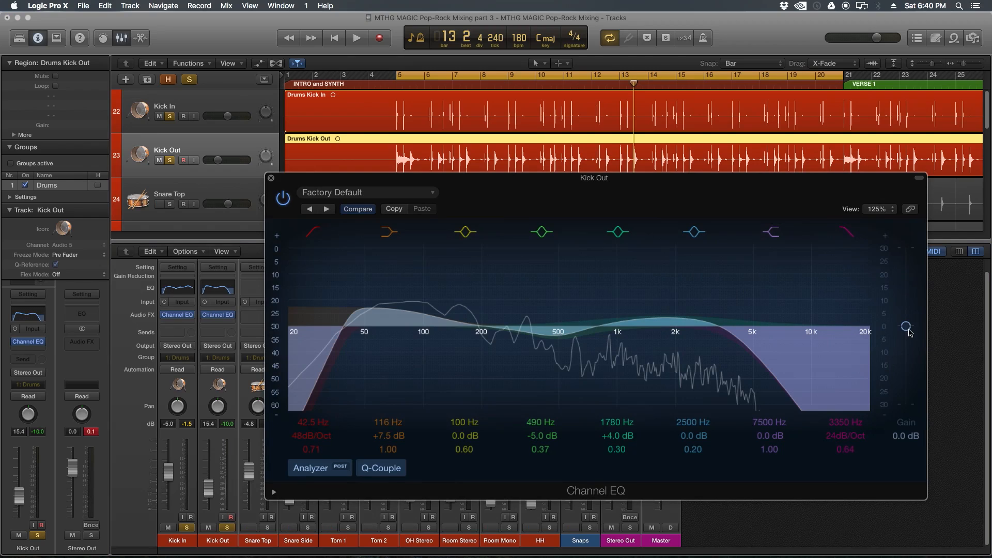
Step: Lower Kick Out's Channel EQ output gain to -1.0 dB, close it, and play back the two soloed kick tracks
drag(910, 333, 910, 334)
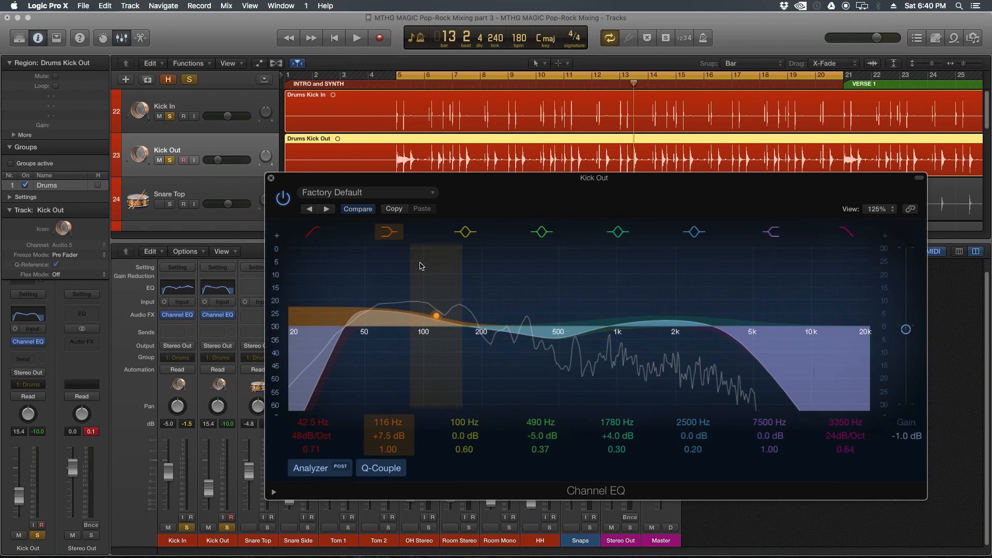
click(270, 178)
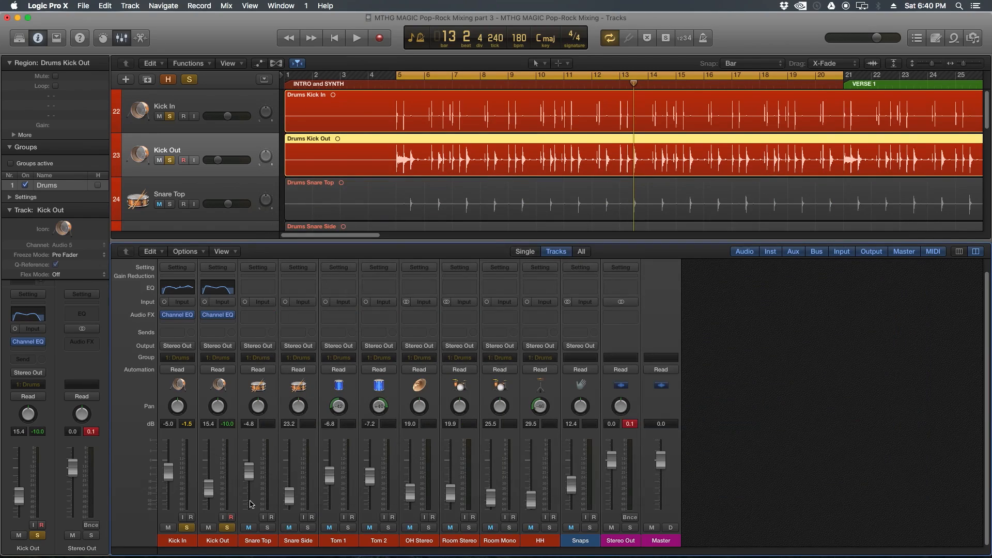
key(space)
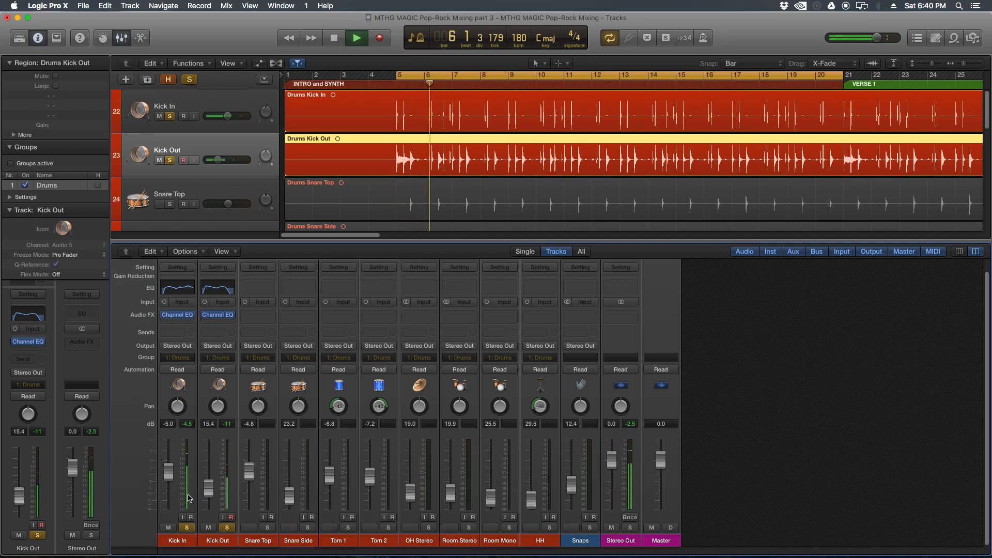
Step: Solo Snare Top instead of the two kick tracks and insert a Channel EQ on it
click(187, 528)
click(227, 528)
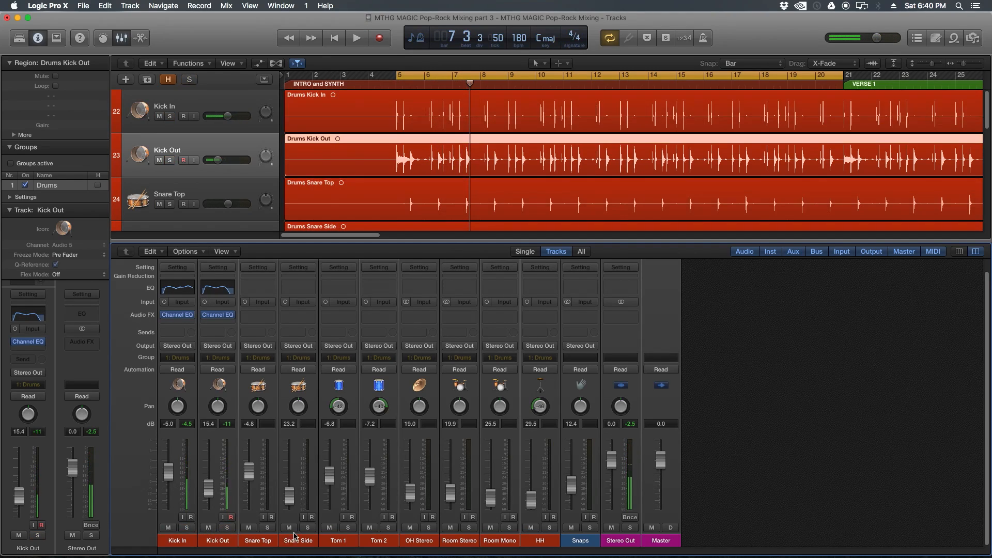
click(267, 528)
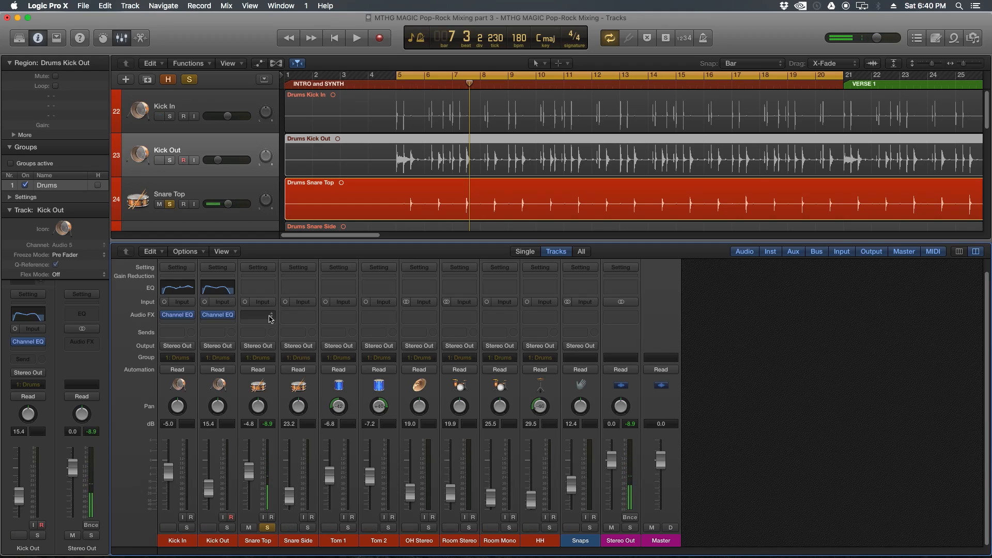
click(271, 319)
mouse_move(272, 362)
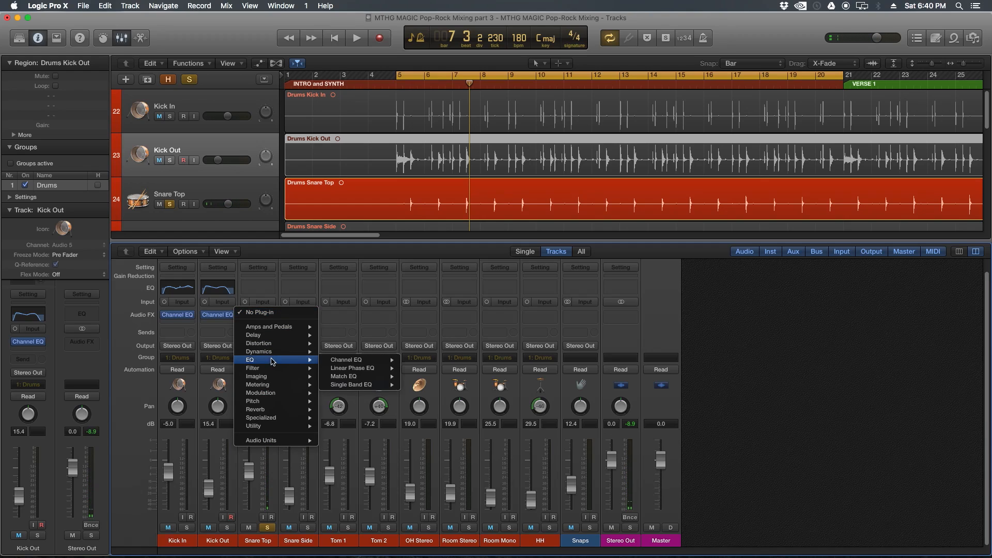
click(420, 360)
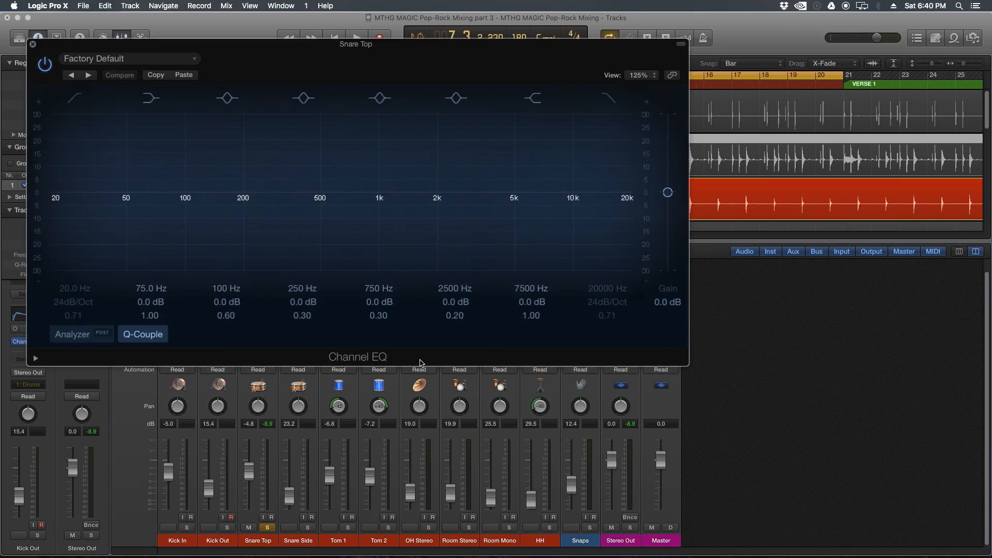
drag(452, 45, 743, 75)
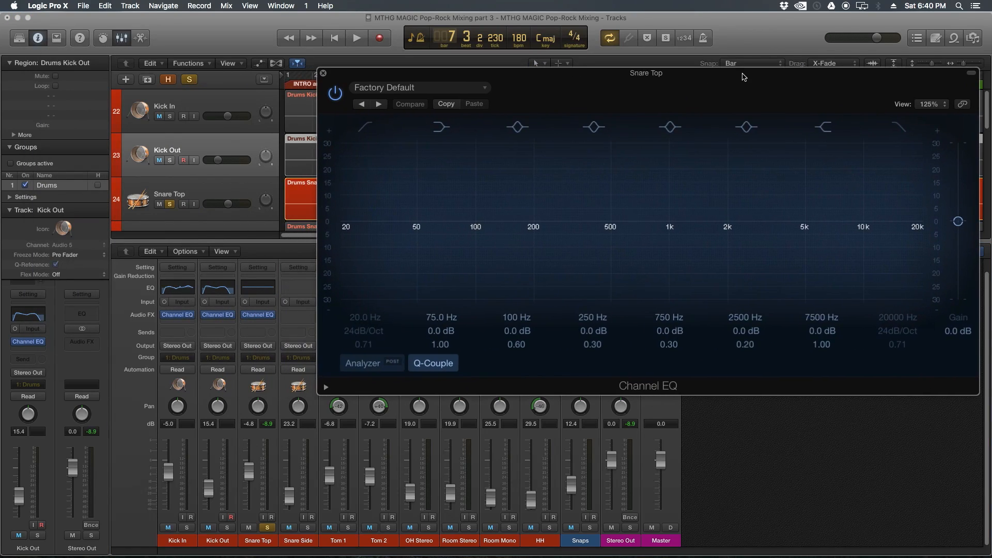
Step: Turn on the analyzer while playing Snare Top and enable the low-cut filter at 99 Hz
click(361, 365)
key(space)
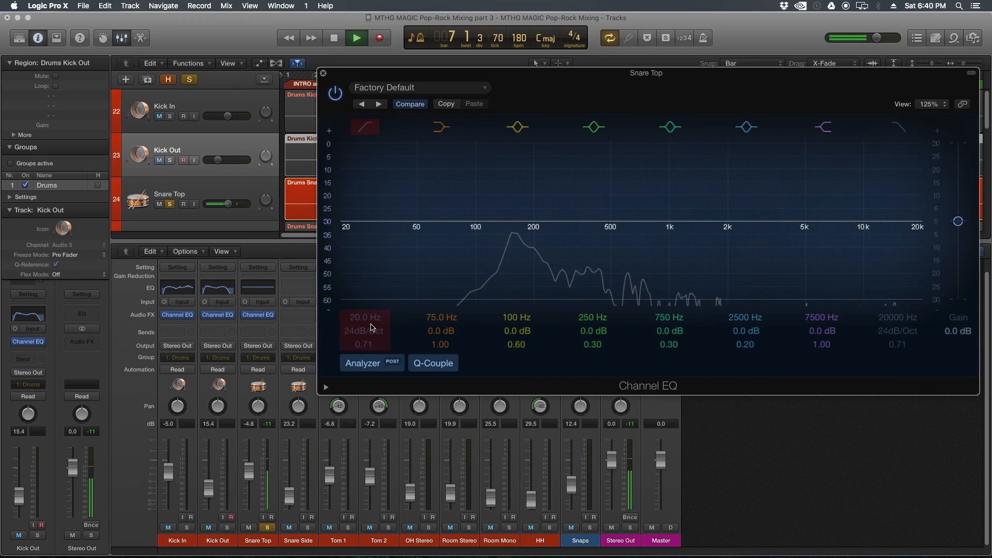
key(space)
click(364, 128)
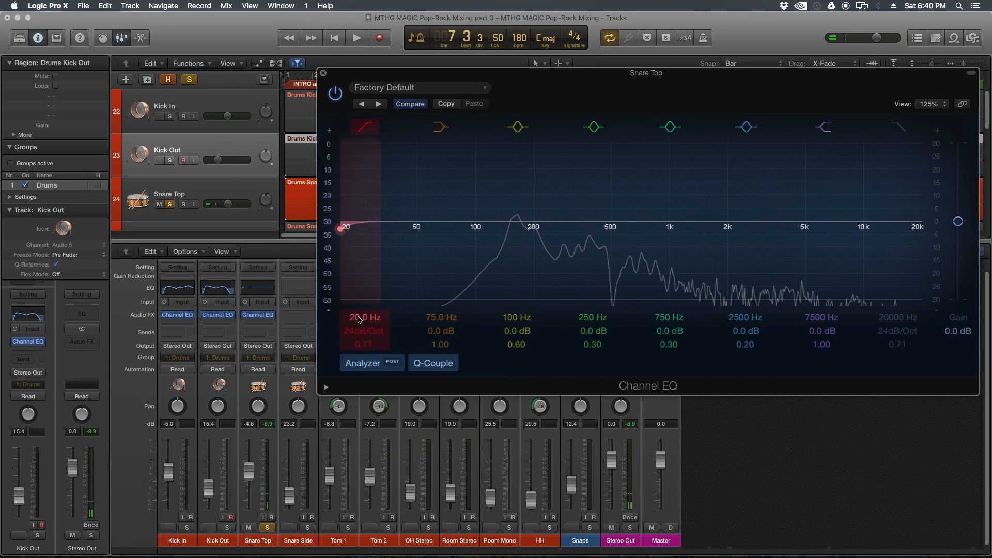
drag(361, 318, 360, 297)
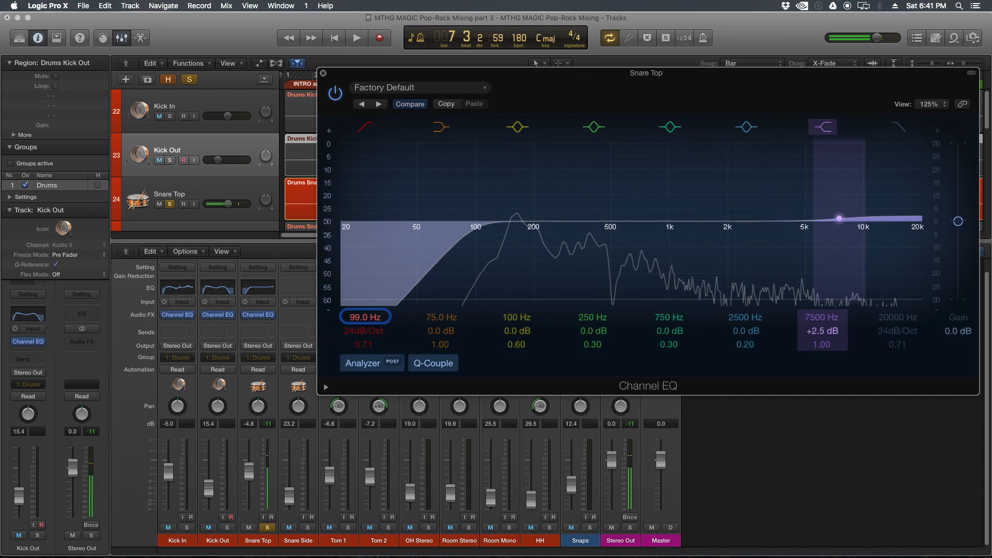
Step: Set Snare Top's high shelf to 5500 Hz with a +3.0 dB boost during playback
key(space)
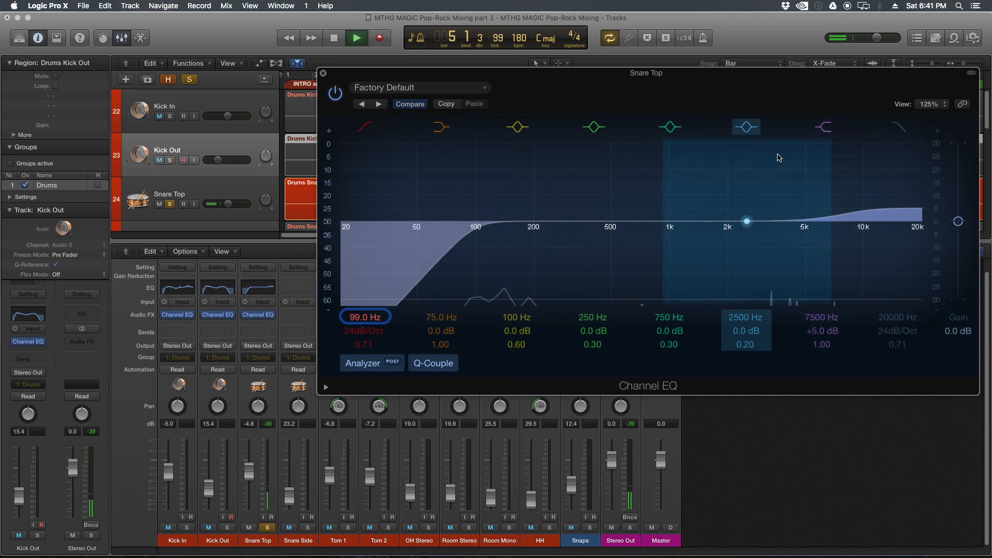
click(822, 331)
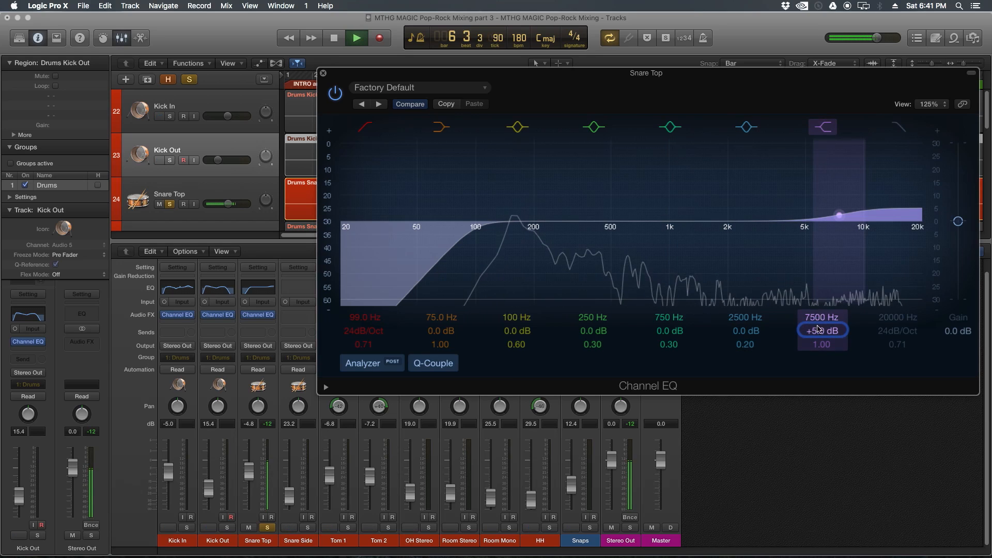
drag(840, 215, 814, 203)
drag(821, 331, 821, 372)
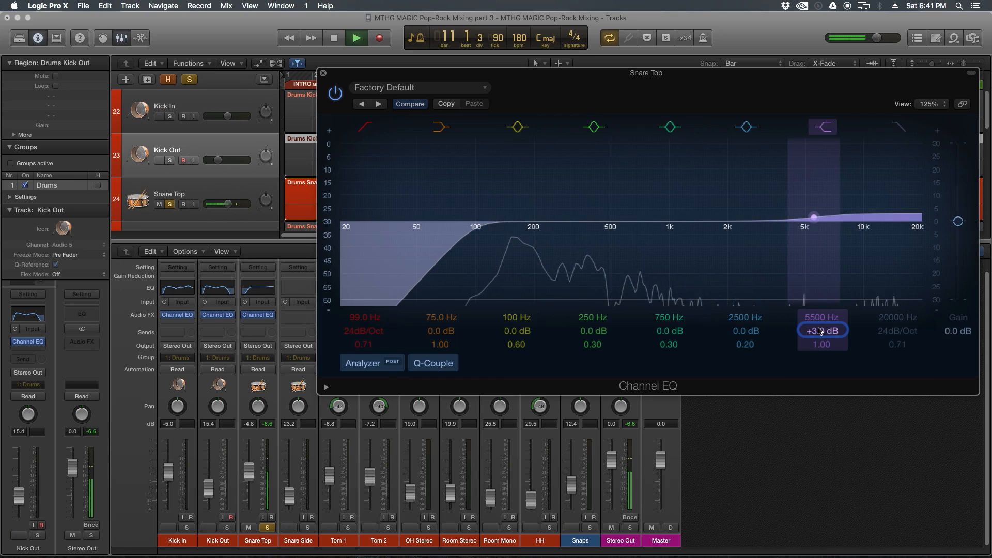
Step: Cut 510 Hz by -5.0 dB with a Q of 2.10 in Snare Top's EQ and play it back
drag(723, 73, 581, 54)
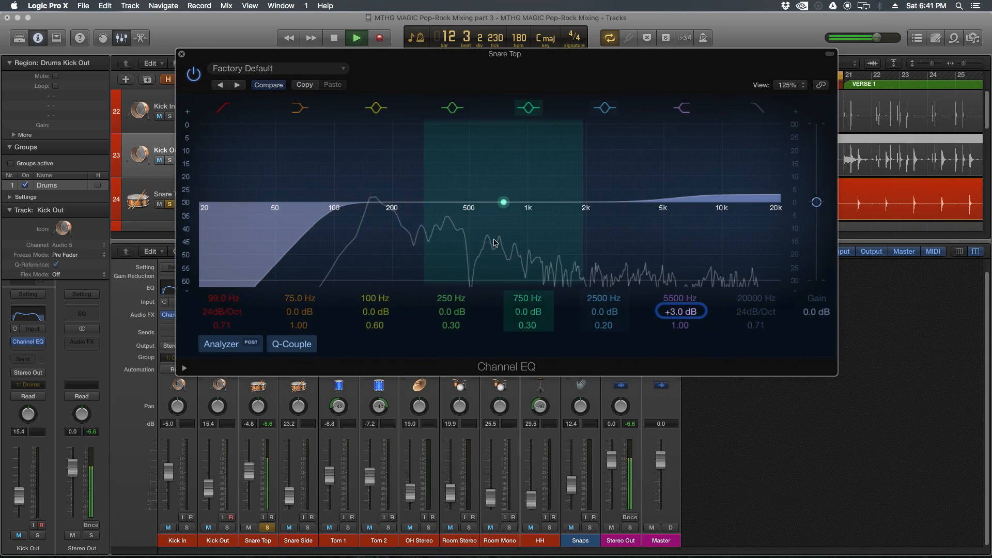
key(space)
mouse_move(520, 312)
mouse_down()
mouse_move(519, 325)
mouse_move(533, 302)
mouse_move(531, 318)
mouse_up()
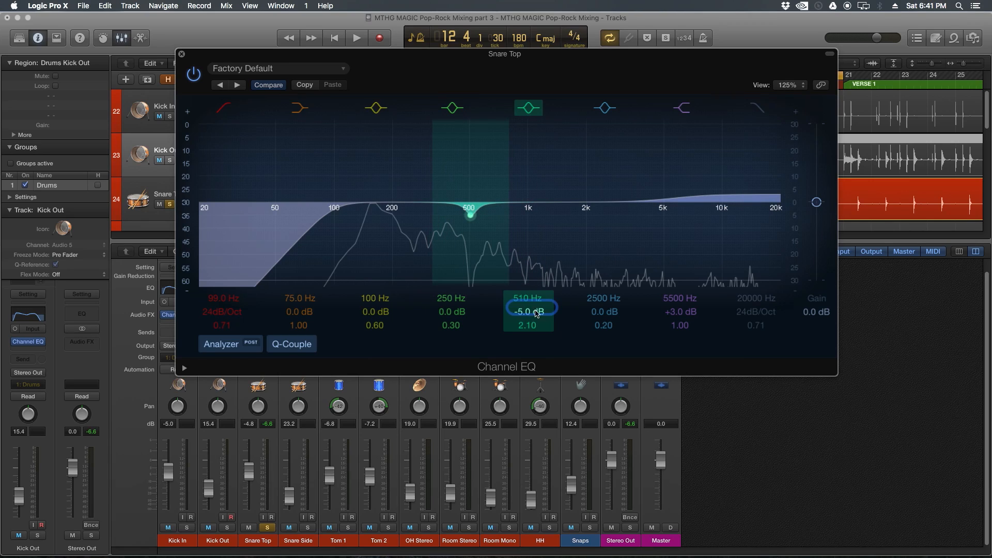
key(space)
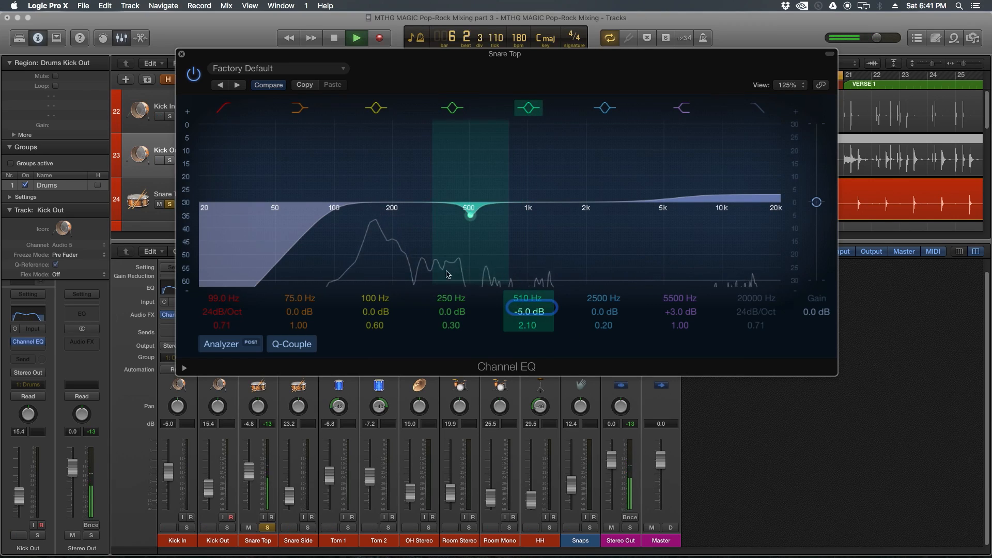
Step: Move Snare Top's 100 Hz band to 200 Hz and boost it by +4.0 dB
click(376, 312)
key(space)
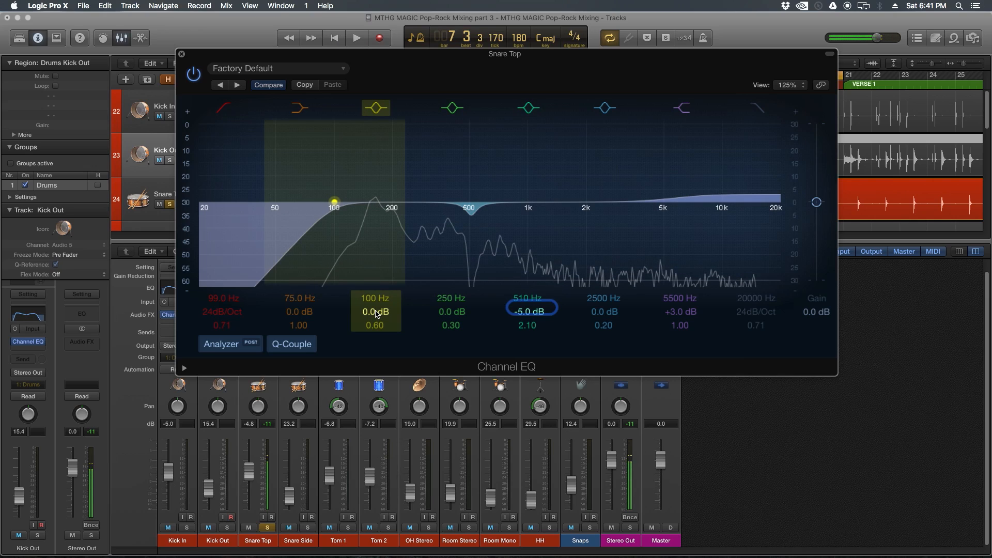
drag(376, 312, 379, 284)
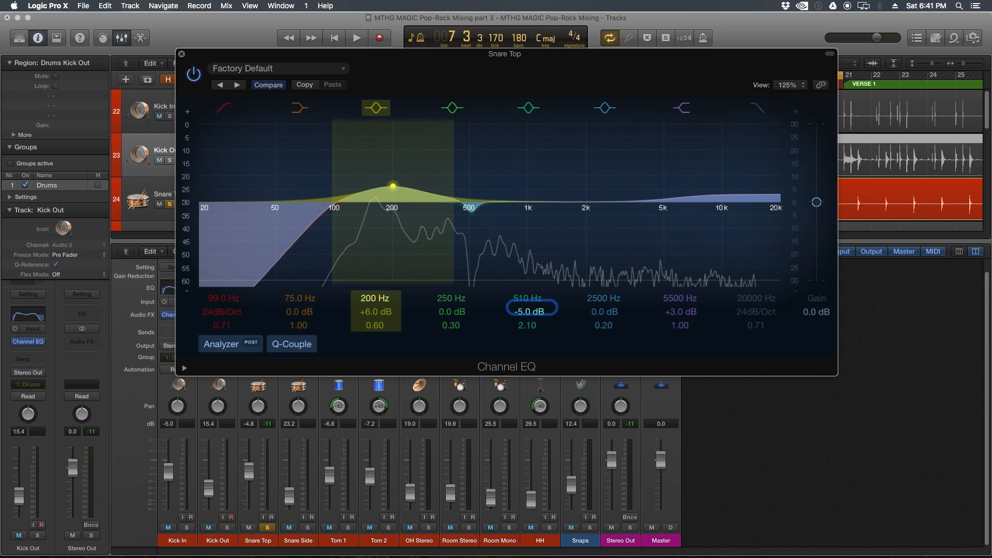
click(443, 310)
key(space)
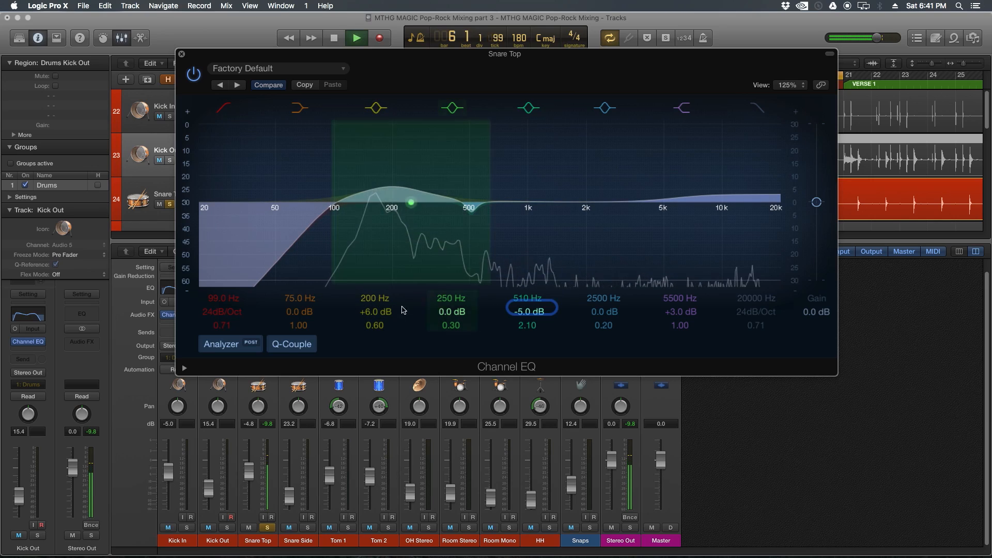
drag(376, 312, 375, 322)
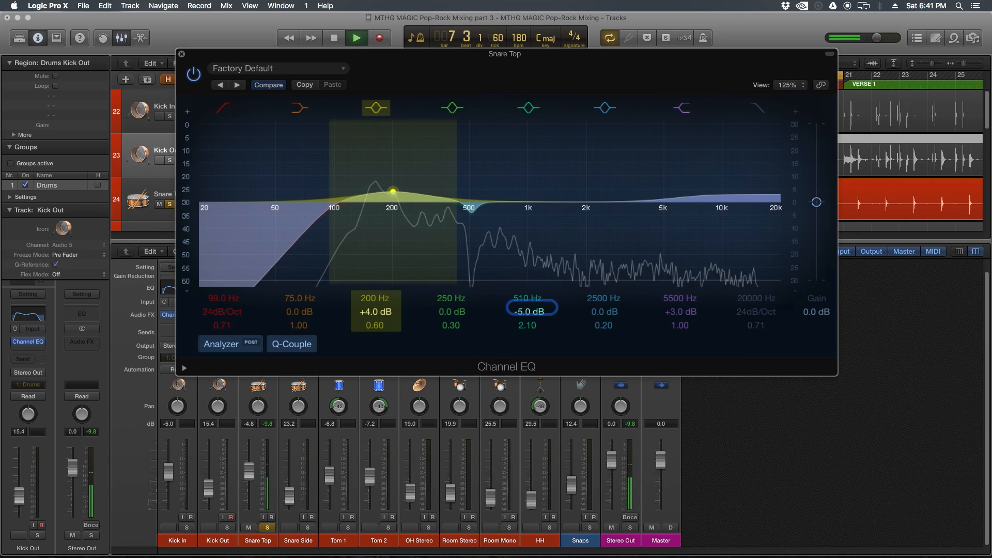
Step: Boost Snare Top's 2500 Hz band by +6.0 dB with a Q of 0.88
mouse_move(597, 316)
mouse_down()
mouse_move(603, 295)
mouse_move(602, 310)
mouse_up()
key(f)
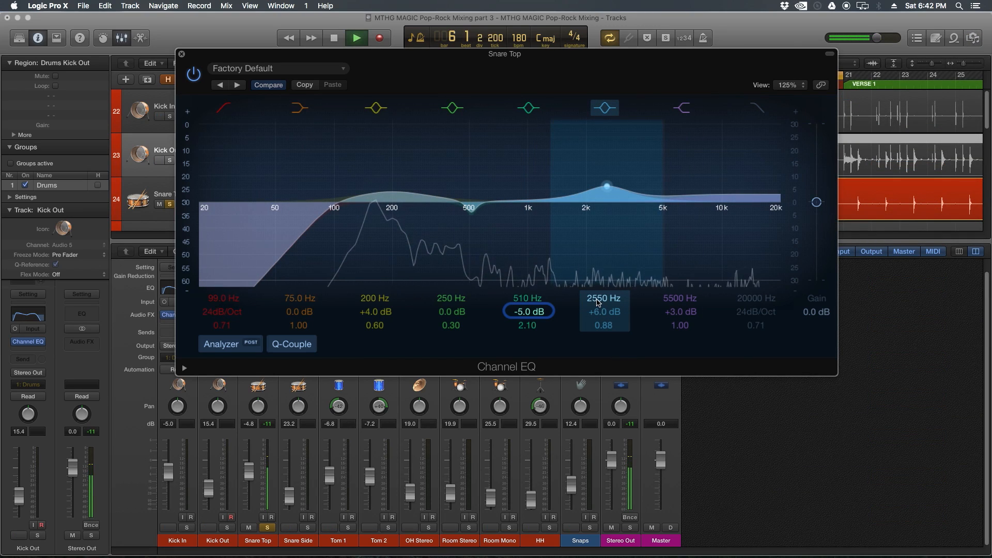
mouse_move(598, 303)
mouse_down()
mouse_move(598, 284)
mouse_move(603, 311)
mouse_up()
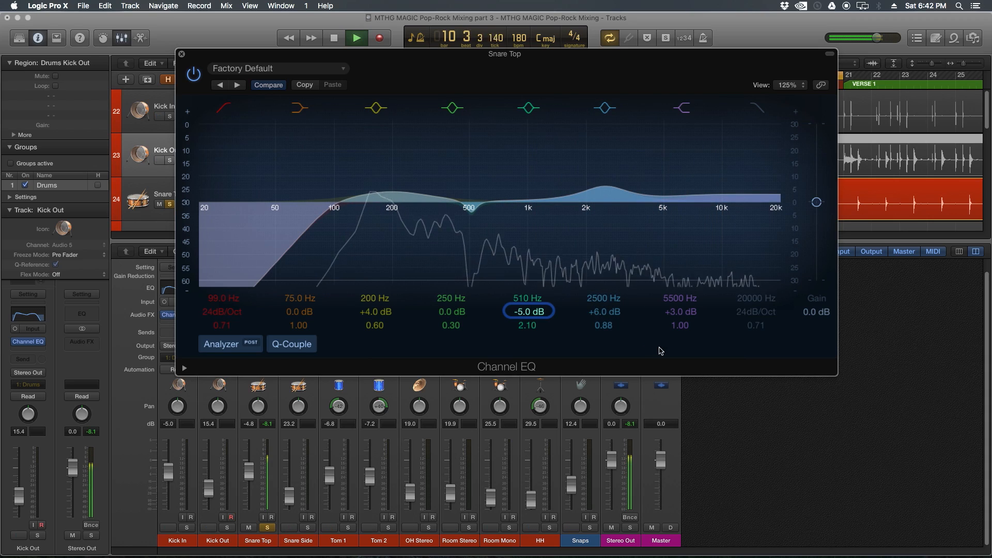
Step: Lower Snare Top's EQ output gain to -1.0 dB, stop playback, and close the plug-in
drag(815, 206, 818, 206)
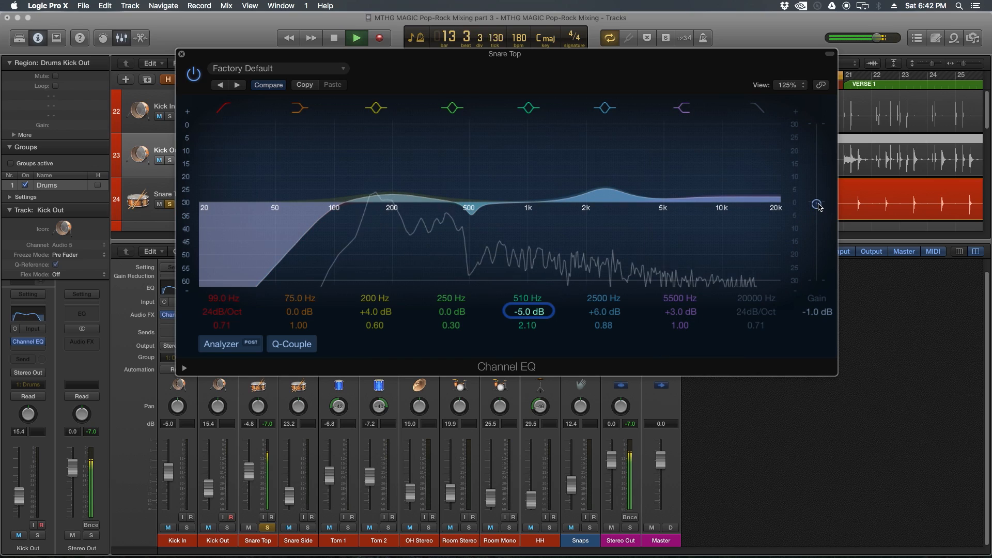
key(space)
click(182, 54)
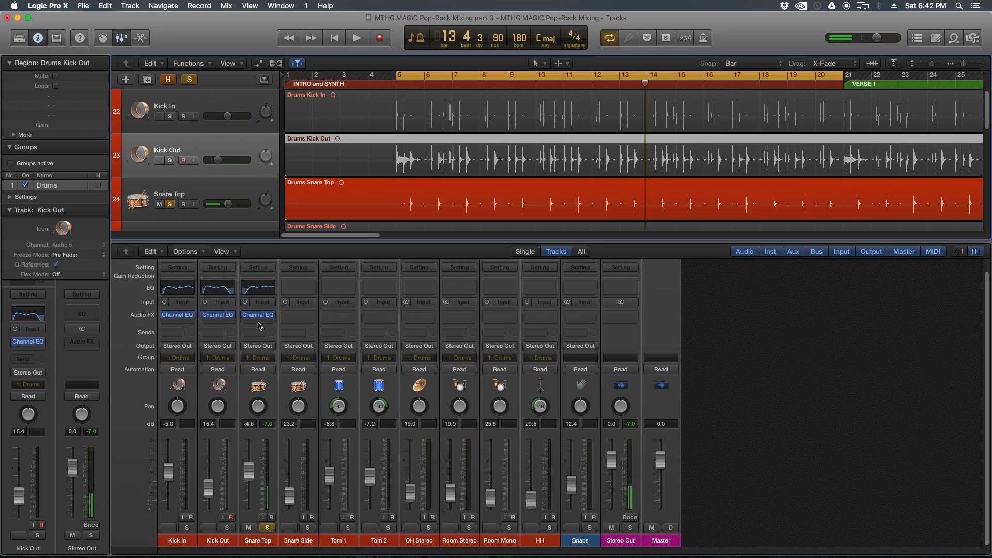
Step: Solo Snare Side instead of Snare Top and start playback
click(267, 528)
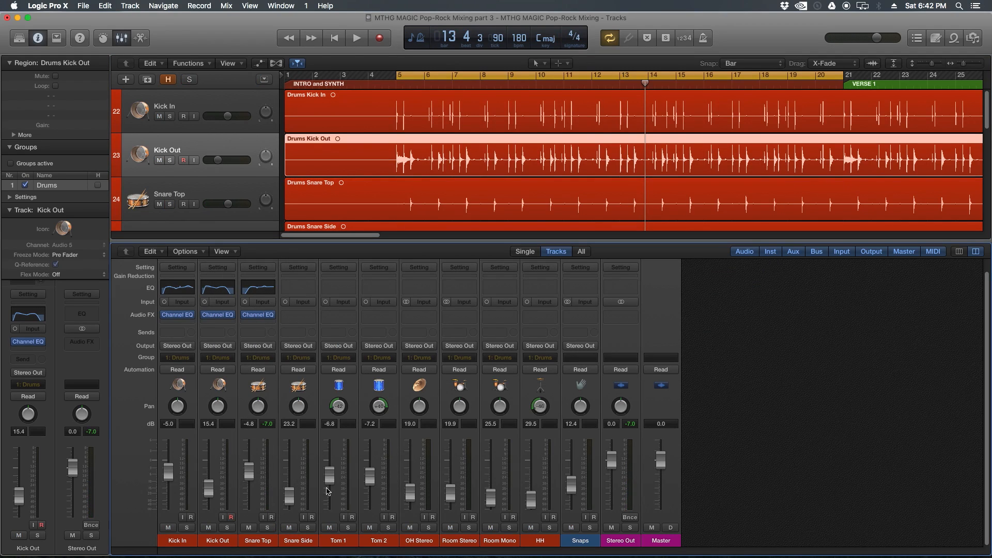
click(308, 527)
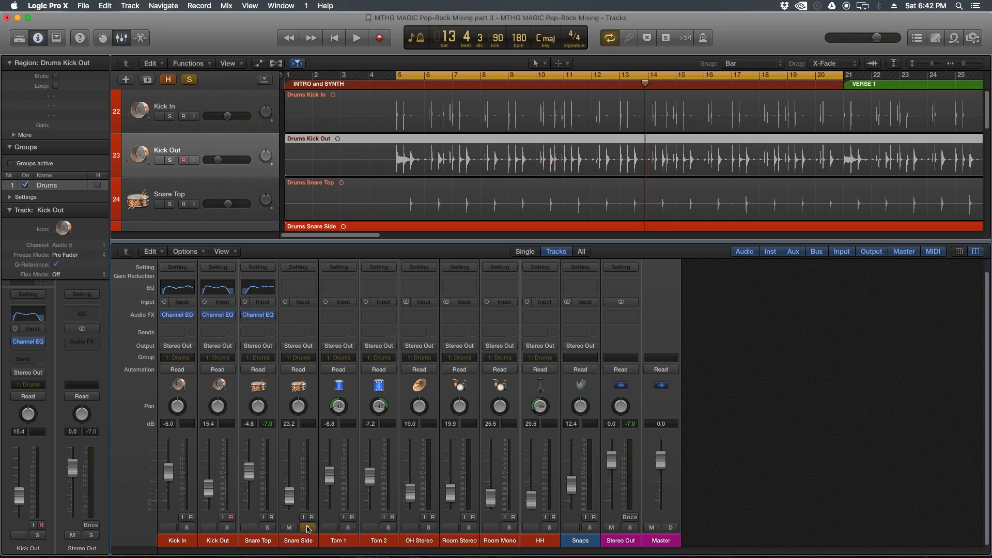
click(294, 313)
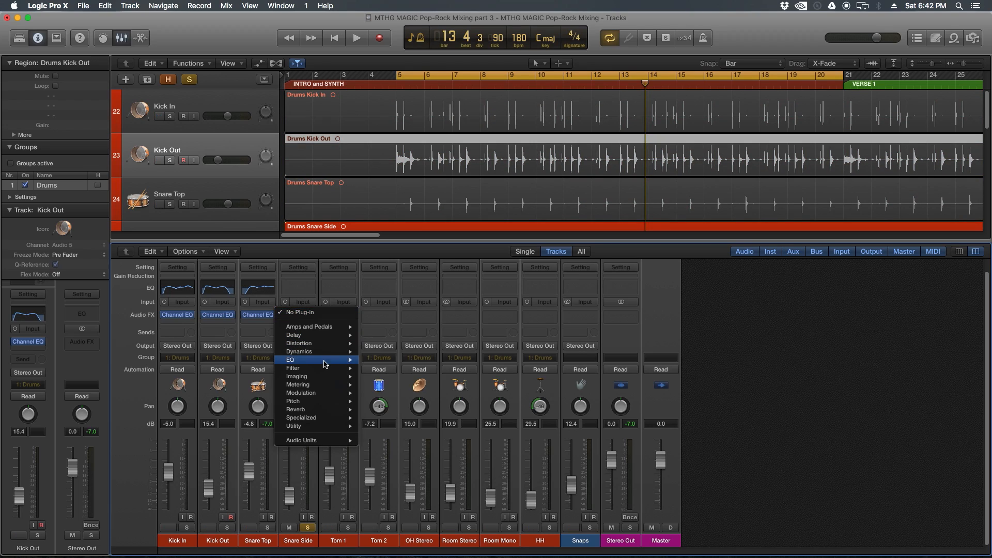
click(360, 364)
key(space)
Step: Insert a Channel EQ on Snare Side and raise the track's fader to -7.2 dB
click(298, 315)
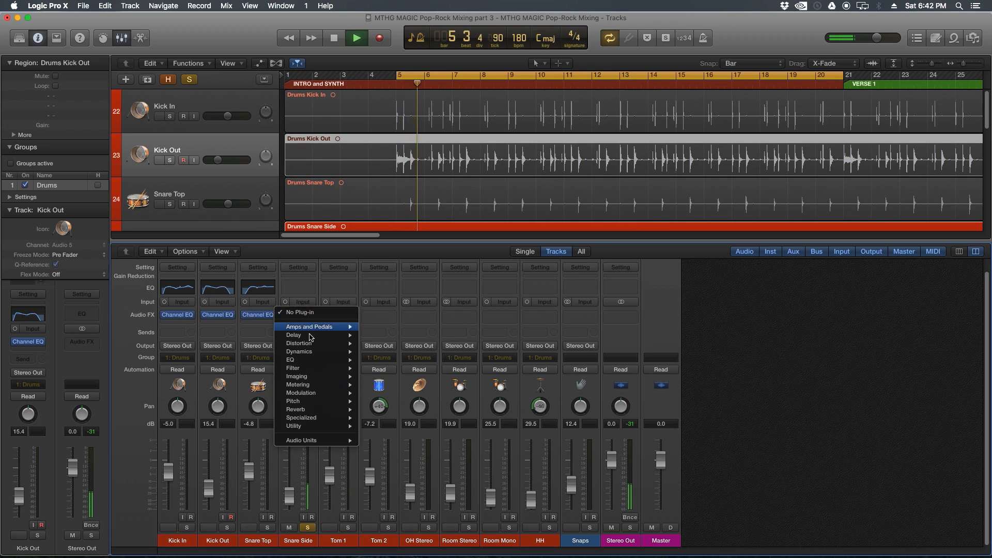
mouse_move(321, 360)
mouse_move(396, 362)
click(453, 362)
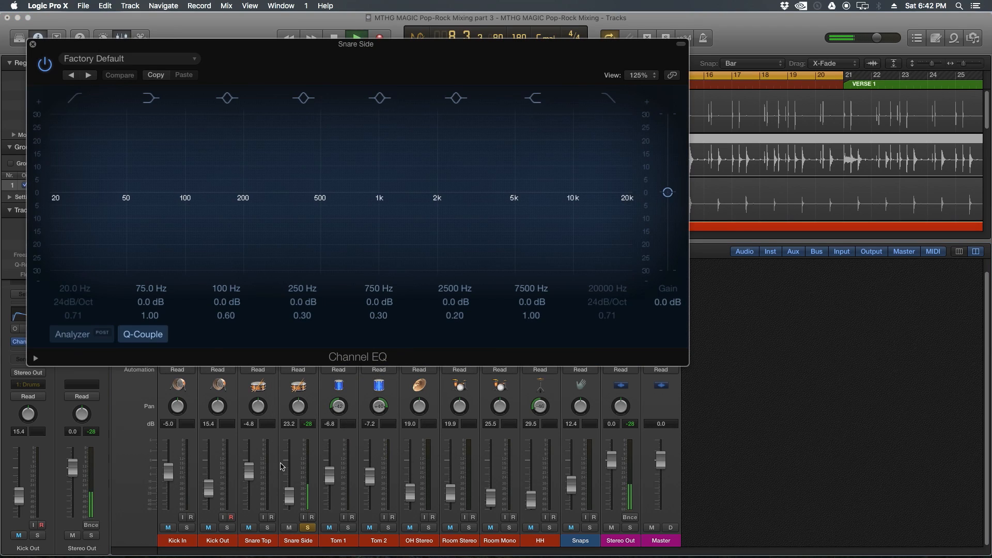
drag(289, 496, 289, 482)
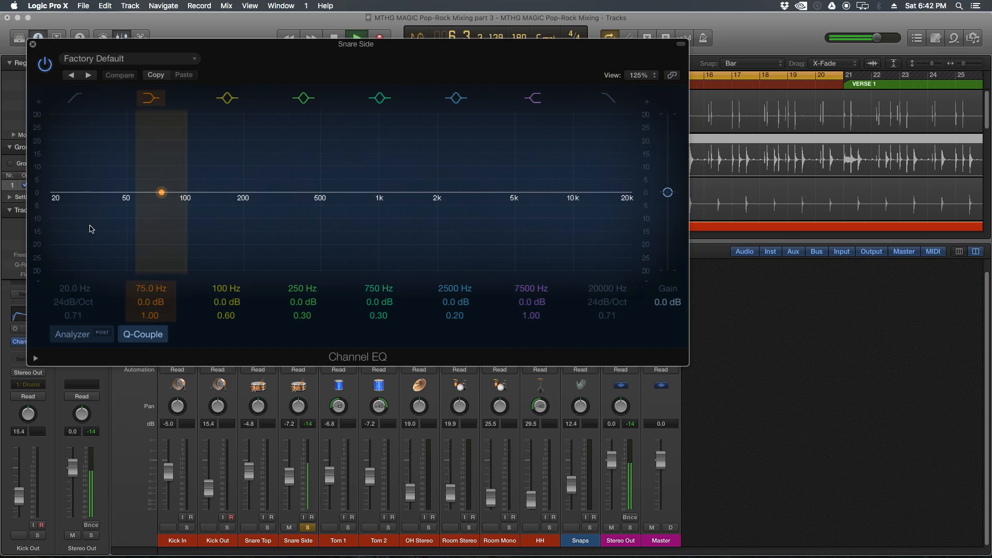
Step: Enable Snare Side's low-cut filter at 98 Hz and turn on the analyzer
click(76, 112)
click(67, 326)
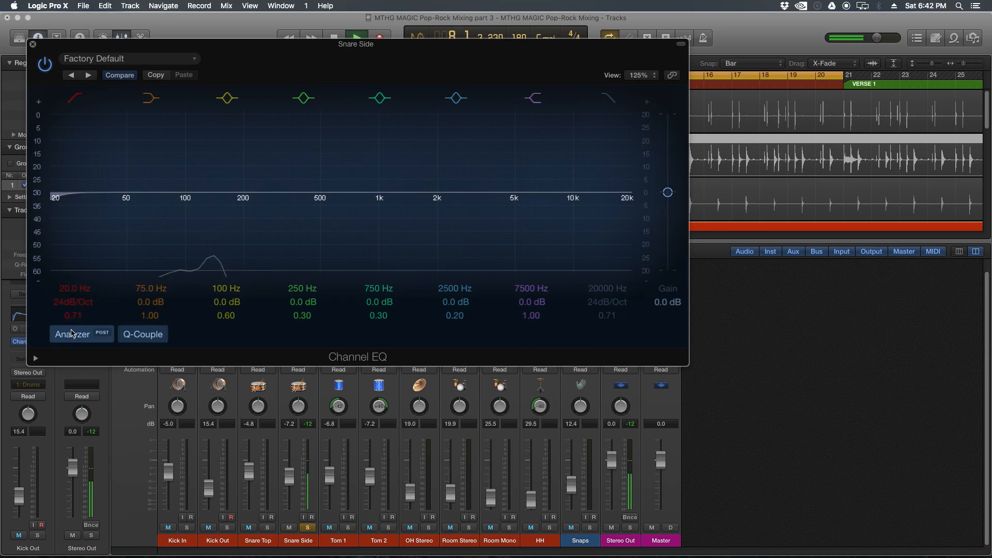
mouse_move(74, 288)
mouse_down()
mouse_move(74, 248)
mouse_move(76, 291)
mouse_up()
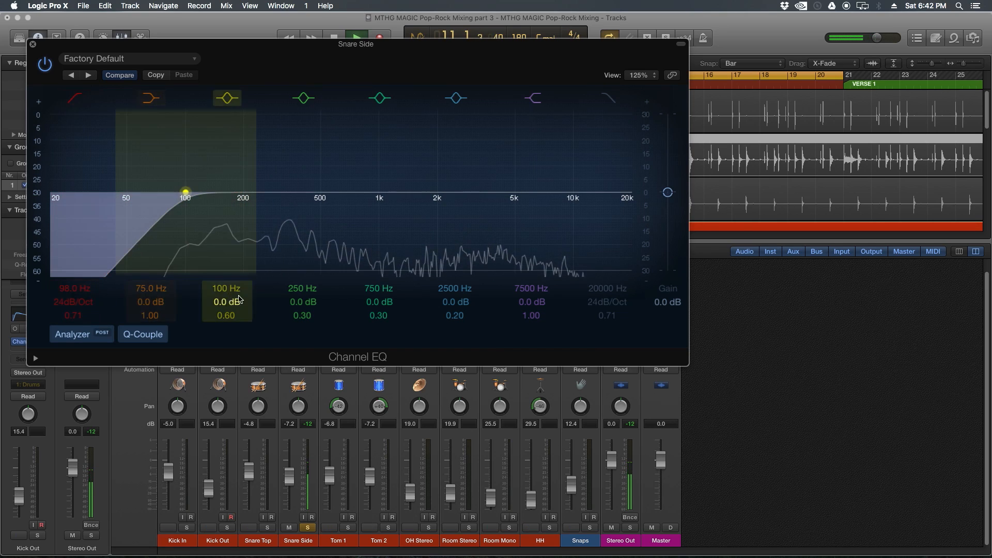
Step: Boost Snare Side by +4.0 dB at 250 Hz and +5.0 dB at 6000 Hz, narrowing the 6000 Hz band
drag(262, 192, 262, 182)
drag(448, 304, 455, 282)
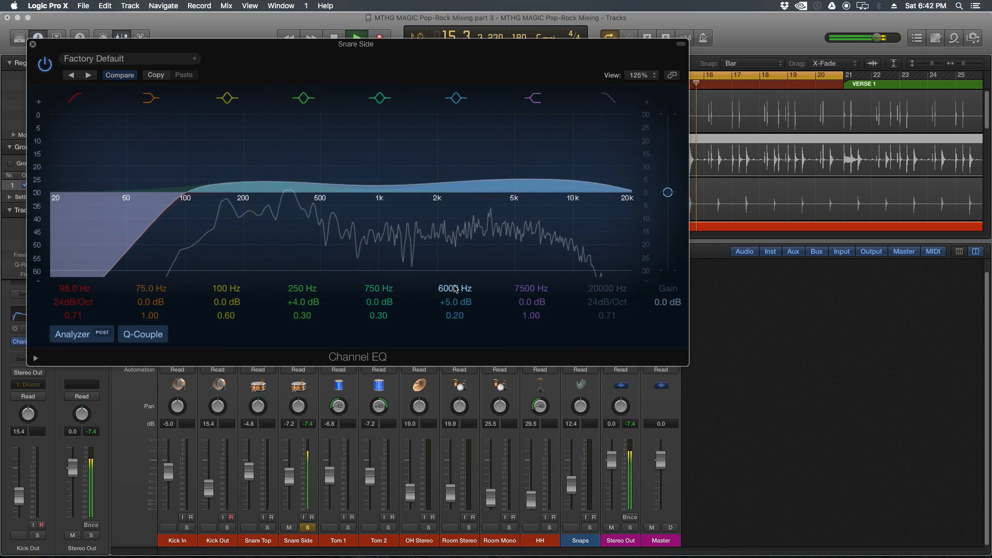
mouse_move(455, 316)
mouse_down()
mouse_move(455, 305)
mouse_move(454, 317)
mouse_up()
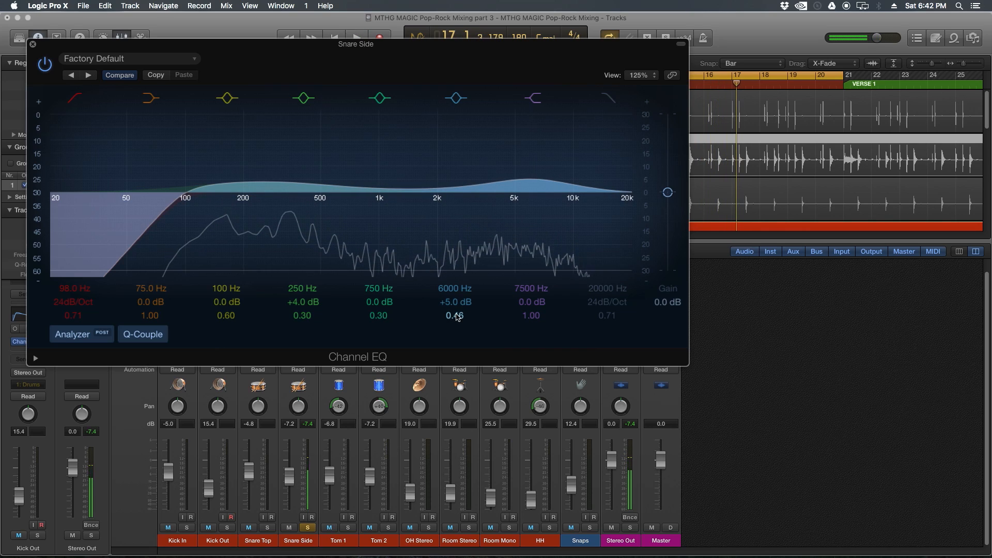
Step: Retune Snare Side's two boosts to +5.5 dB at 4400 Hz and +3.5 dB at 164 Hz with a Q of 0.93
drag(527, 177, 501, 177)
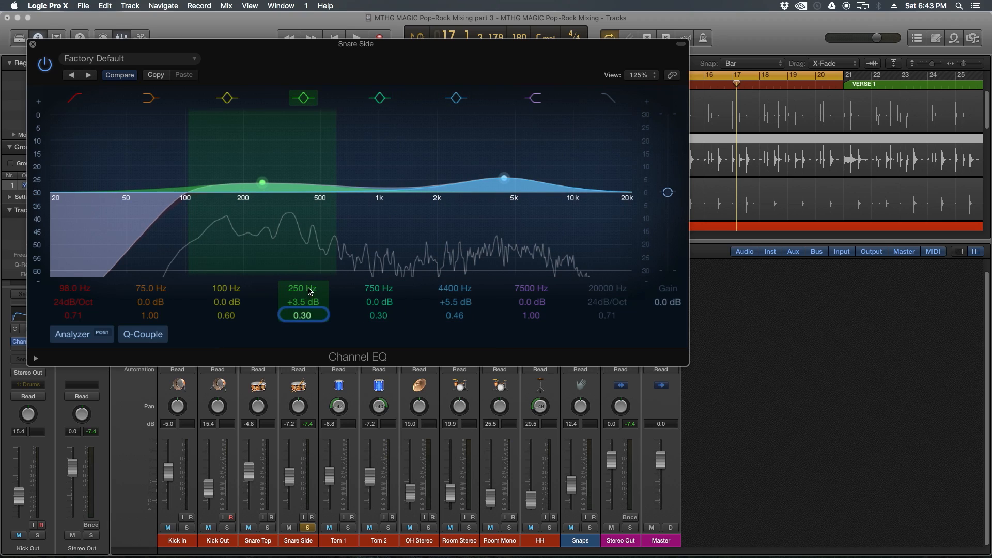
mouse_move(307, 316)
mouse_down()
mouse_move(307, 295)
mouse_move(301, 325)
mouse_move(298, 313)
mouse_up()
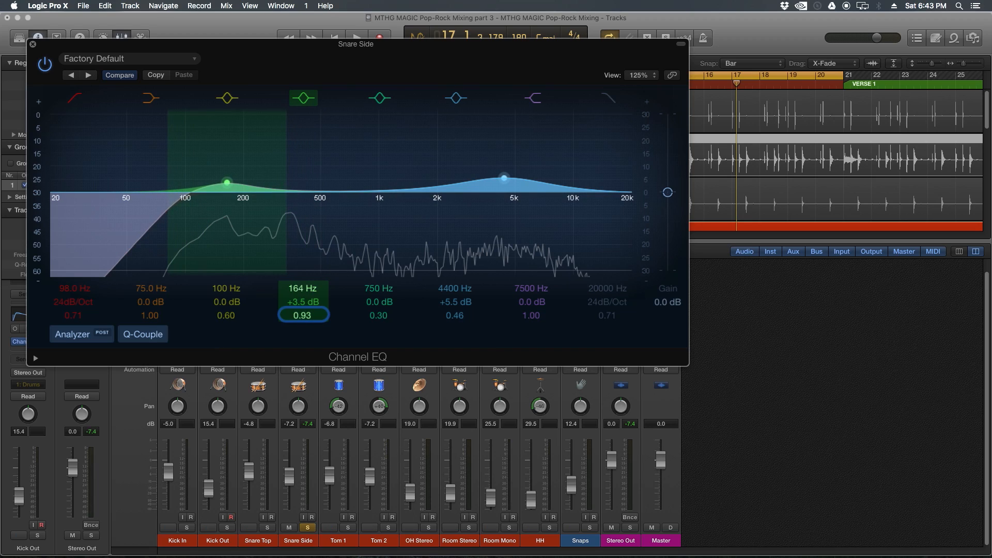
Step: Enable Snare Side's high cut at 11600 Hz and cut the midrange by -8.5 dB at 950 Hz during playback
click(607, 102)
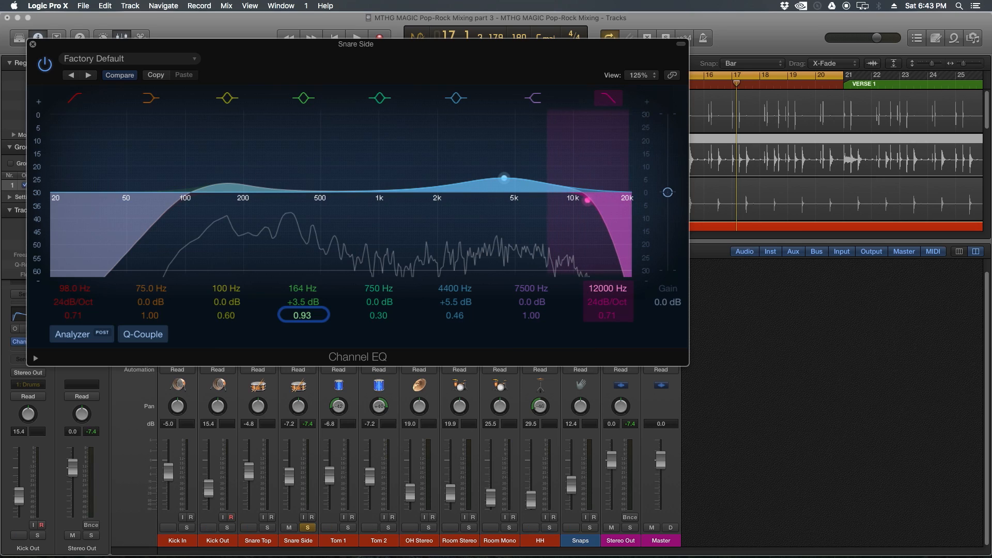
key(space)
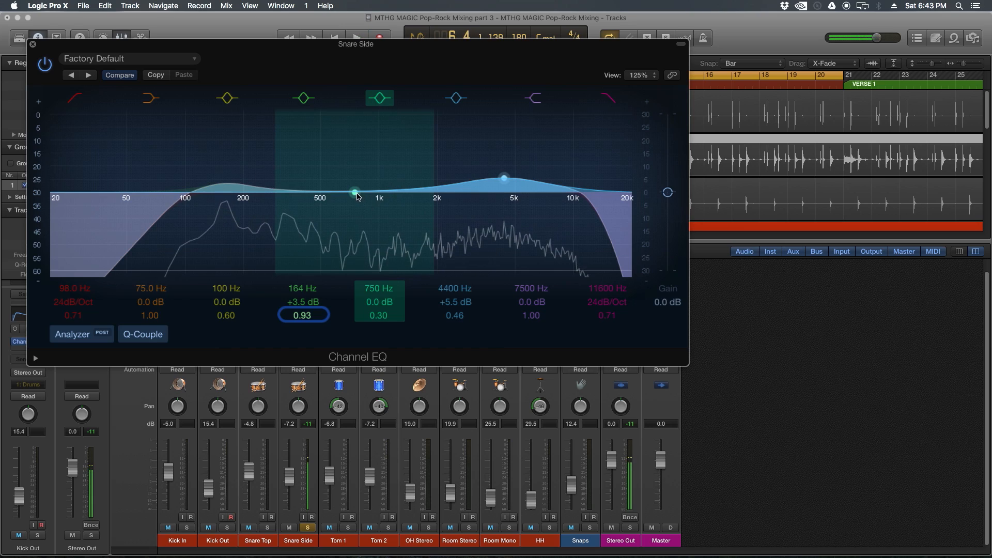
drag(357, 195, 332, 236)
drag(326, 231, 374, 215)
key(space)
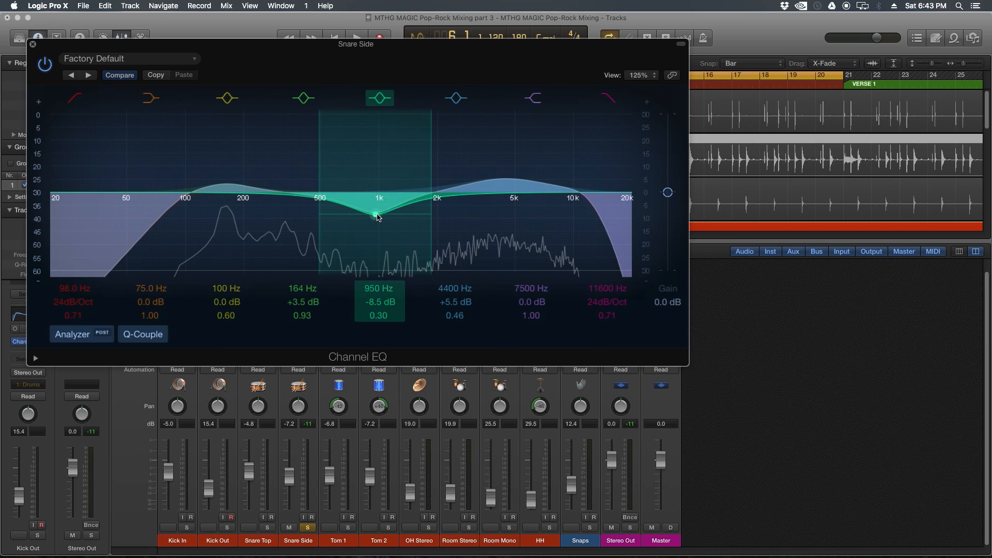
Step: Play Snare Side with its Channel EQ bypassed and re-enabled to compare the sound, and close the equalizer
key(space)
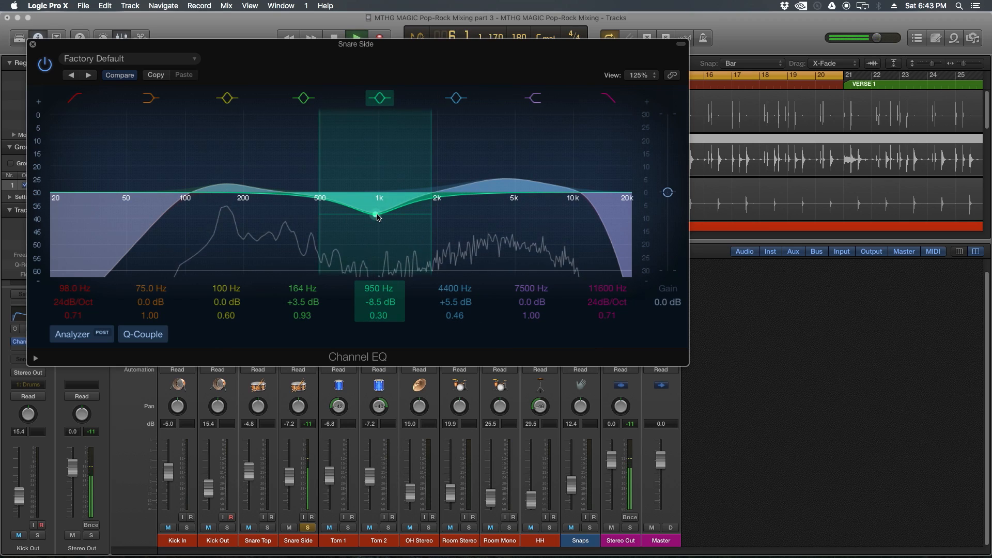
click(44, 64)
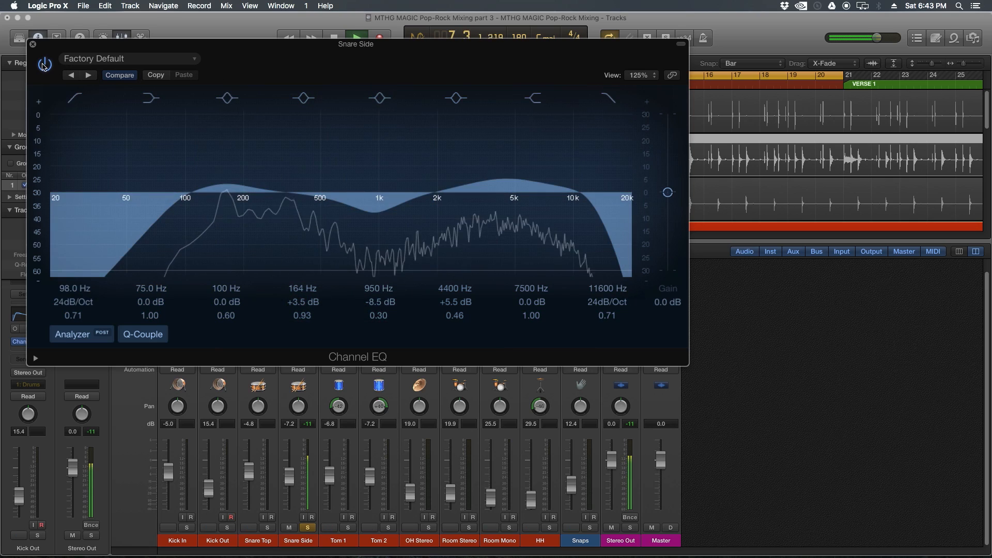
click(44, 64)
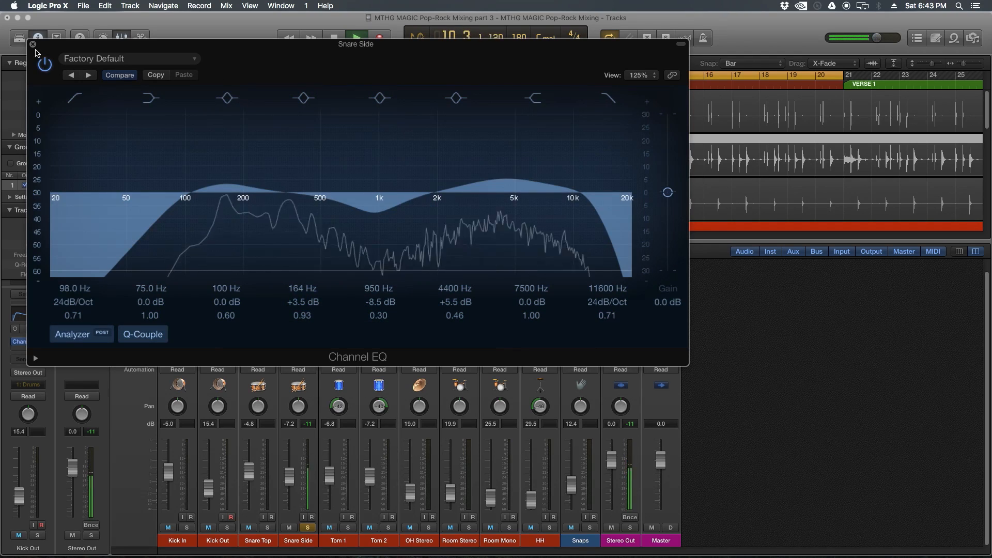
click(32, 44)
key(space)
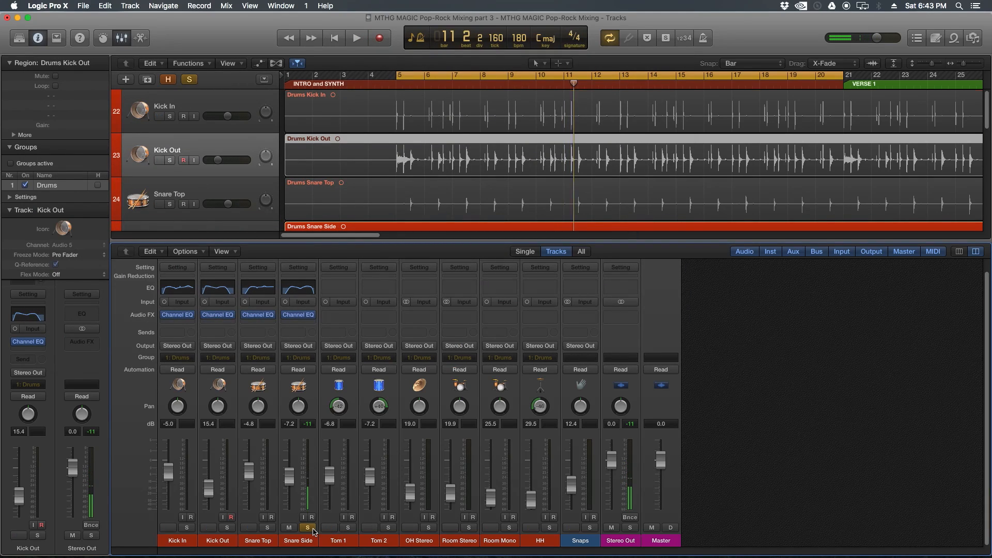
Step: Solo Snare Top, Kick Out and Kick In alongside Snare Side and lower Snare Side's fader to -11.8 dB during playback
click(267, 527)
click(227, 527)
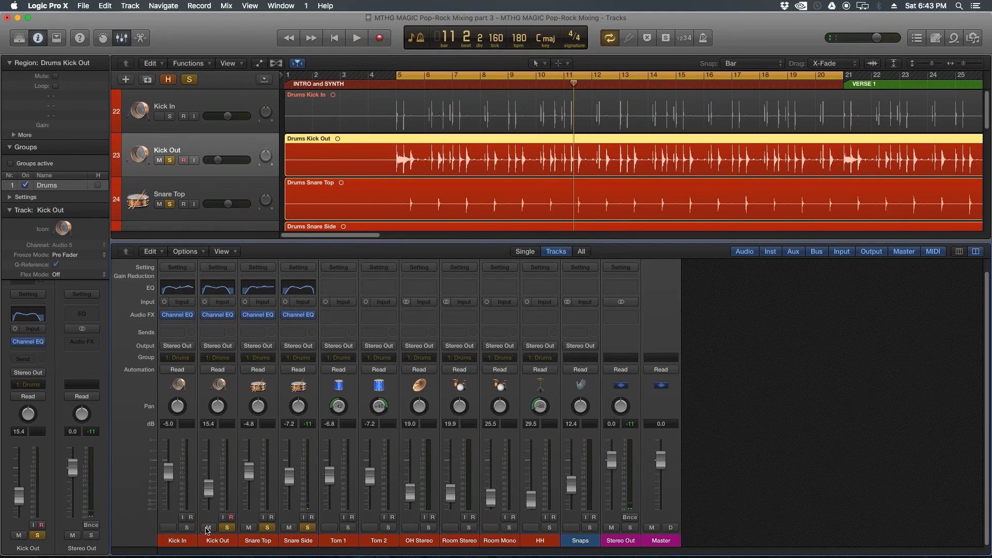
click(187, 528)
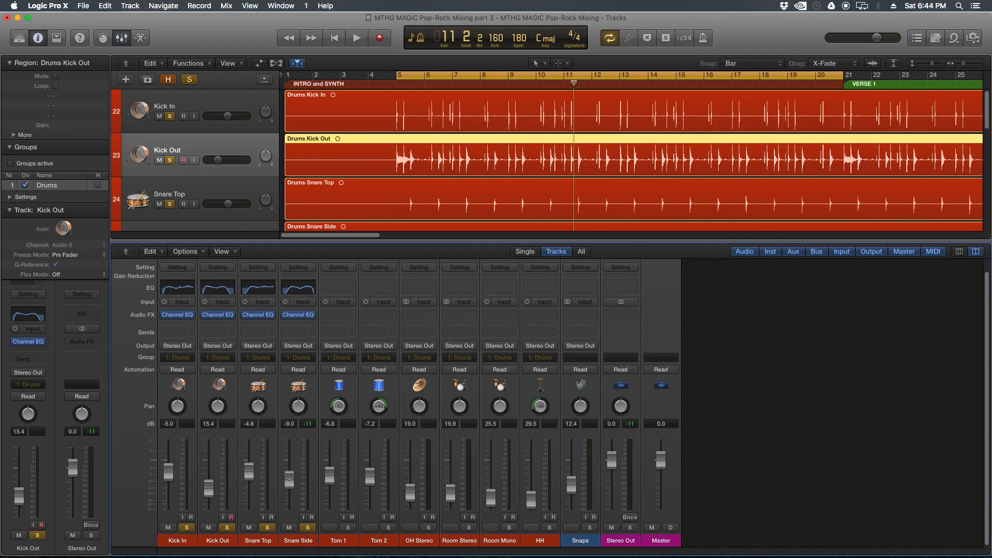
key(space)
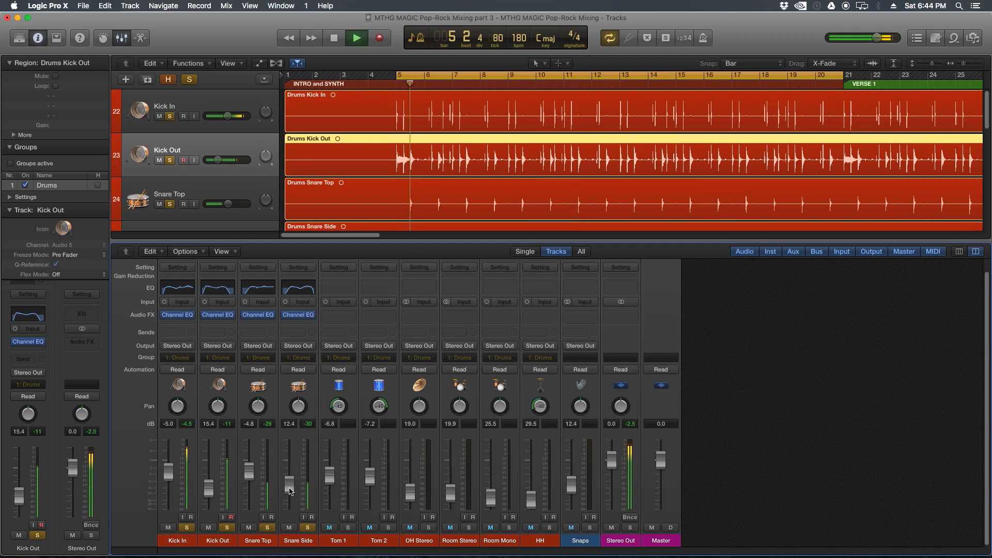
drag(289, 491, 289, 489)
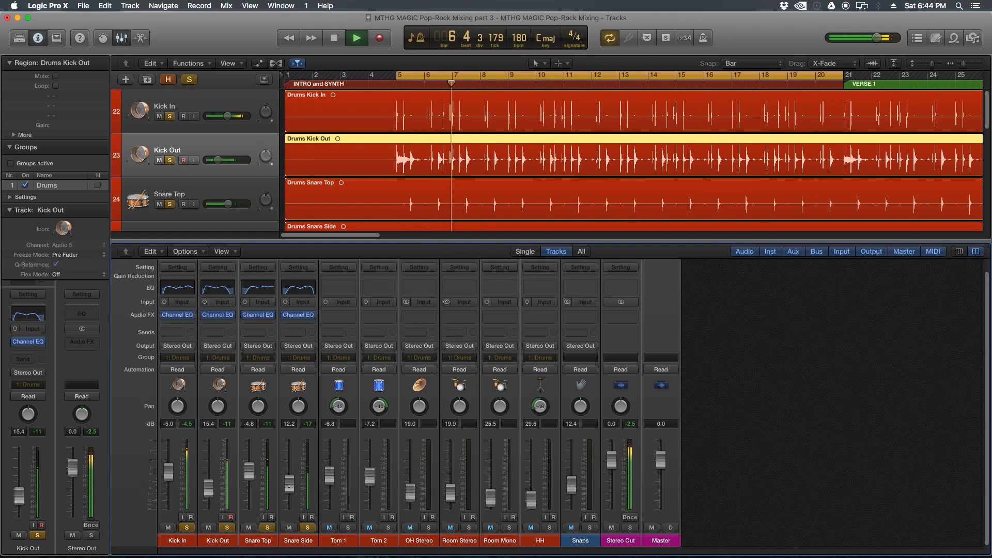
Step: Select the four kick and snare channels and compare their sound with all their Channel EQs bypassed and re-enabled
click(169, 538)
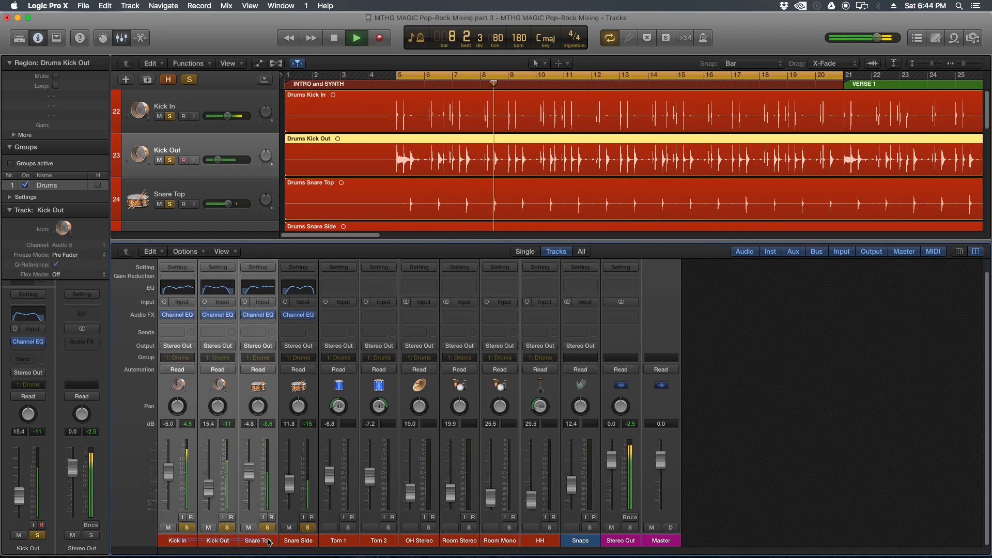
mouse_move(288, 317)
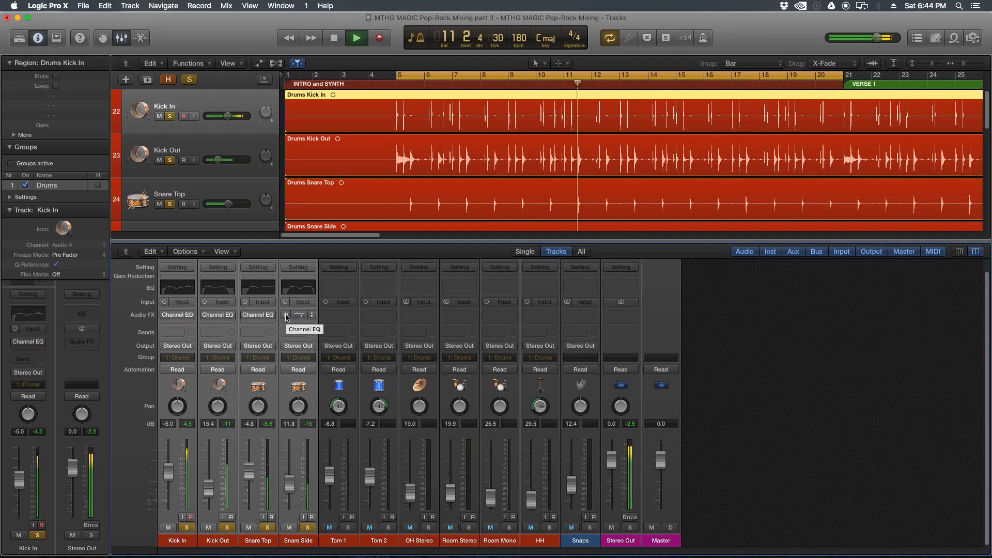
click(286, 315)
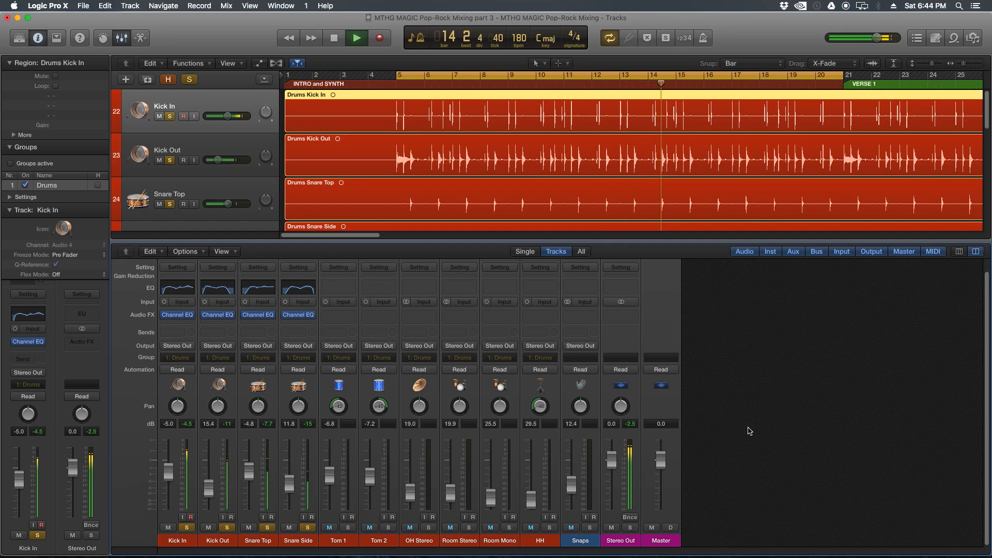
key(space)
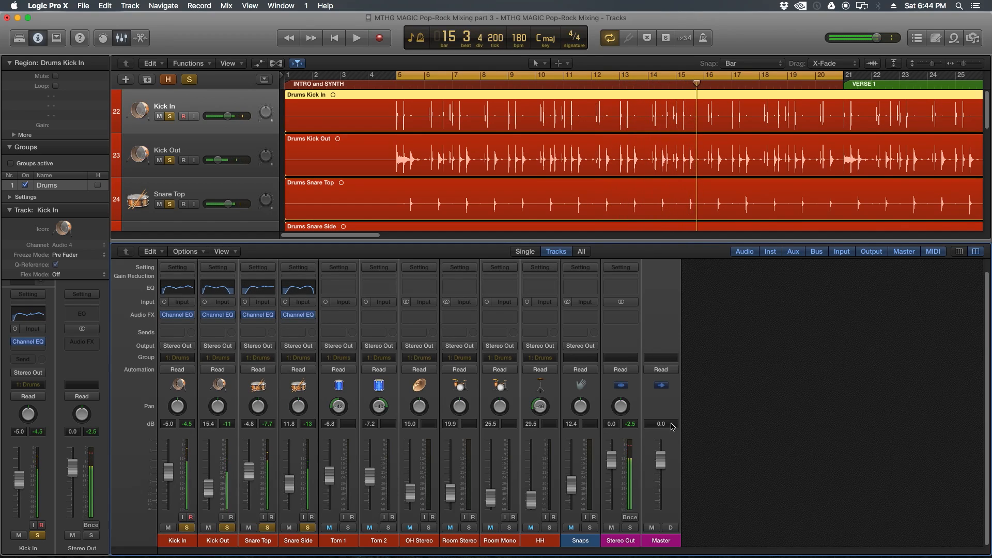
Step: Select the four kick and snare channels and turn off solo on all of them together
mouse_move(297, 319)
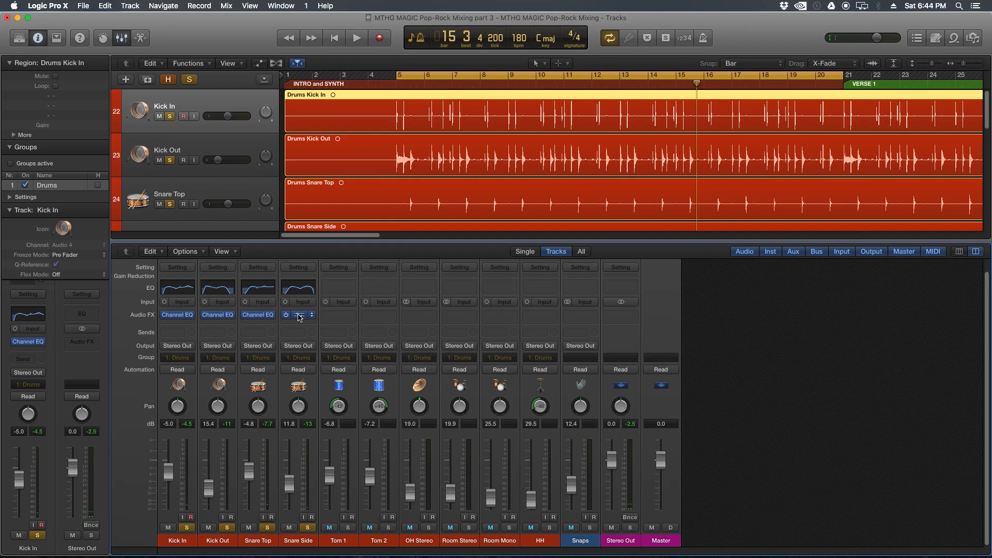
drag(193, 539, 303, 541)
click(307, 527)
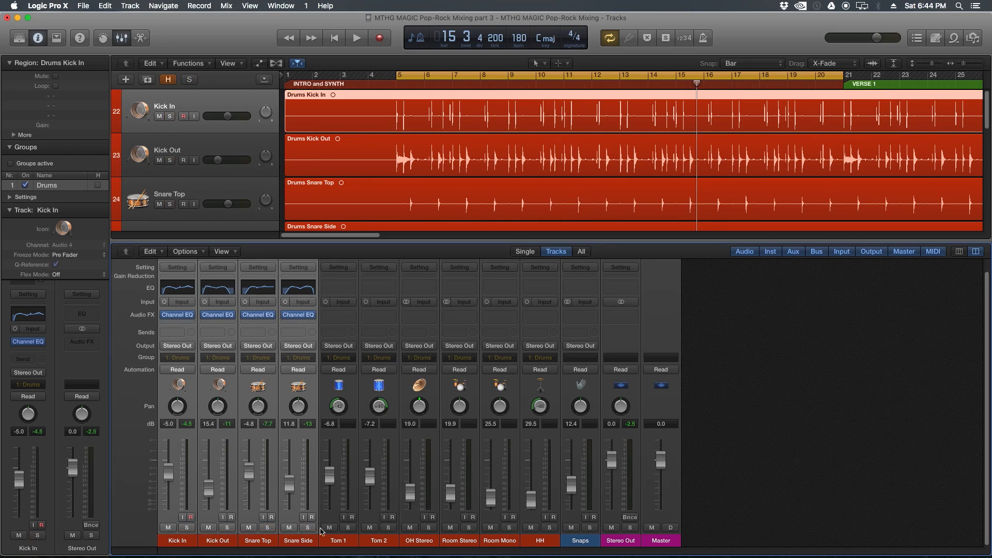
drag(369, 540, 376, 538)
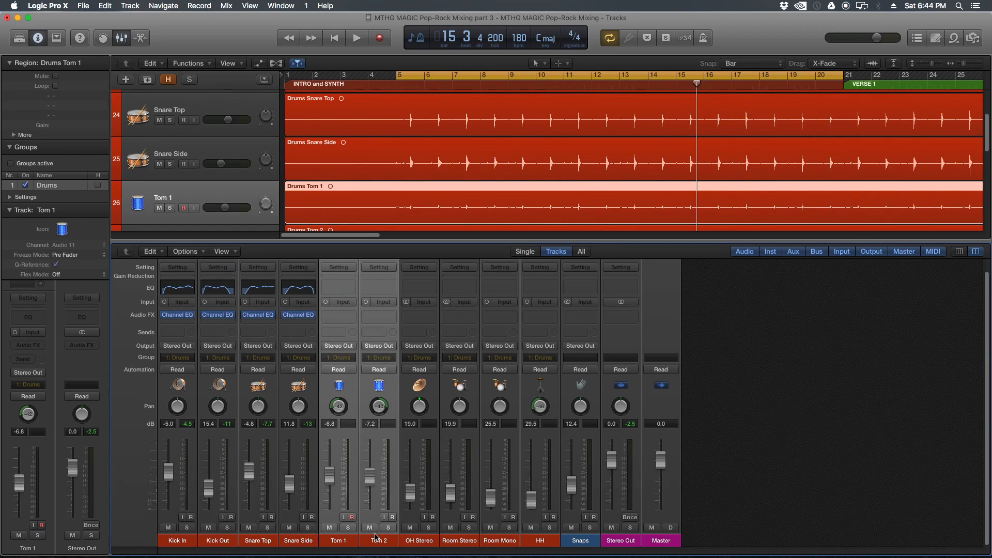
click(768, 482)
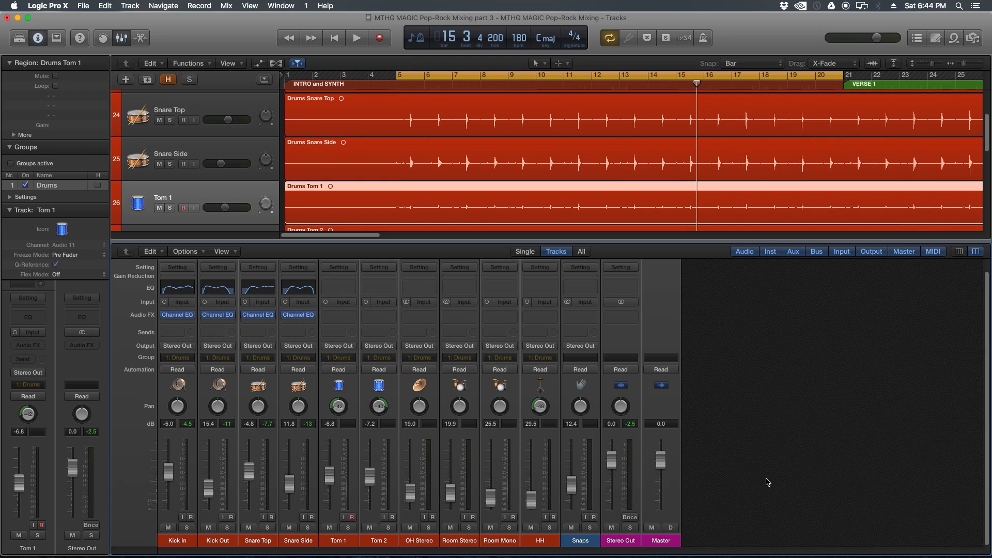
drag(345, 543, 493, 541)
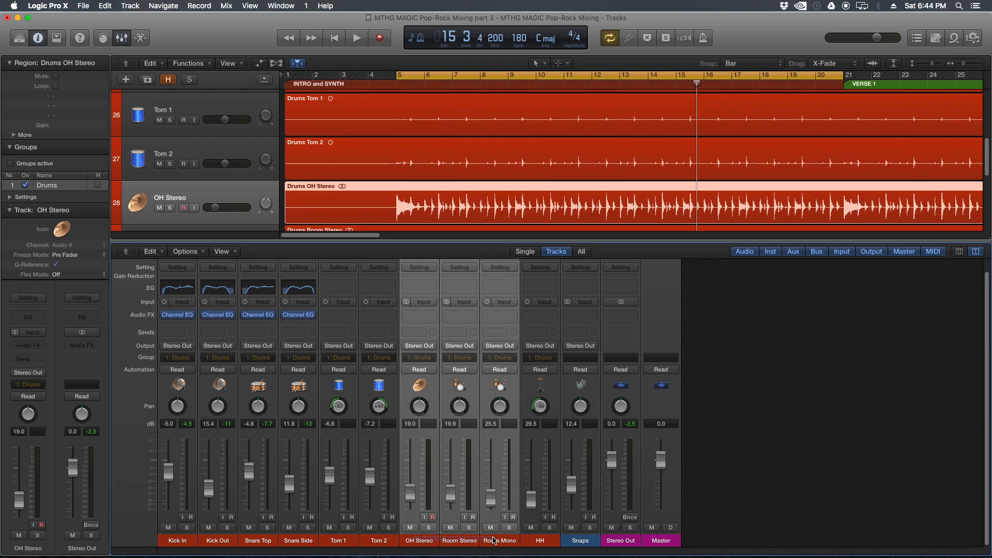
click(756, 478)
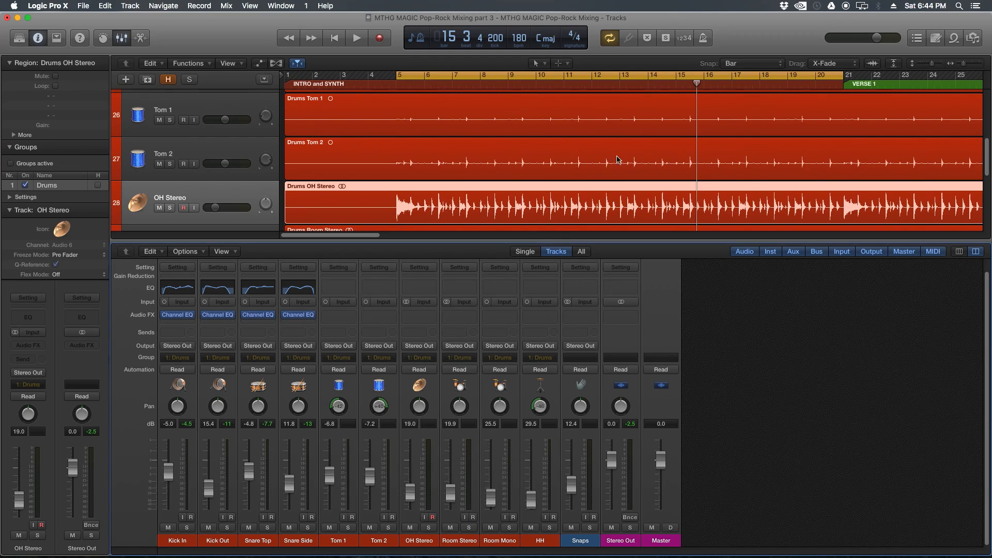
Step: Solo OH Stereo and give it a Channel EQ with the low cut at 100 Hz and a 12 dB/Oct slope
click(428, 528)
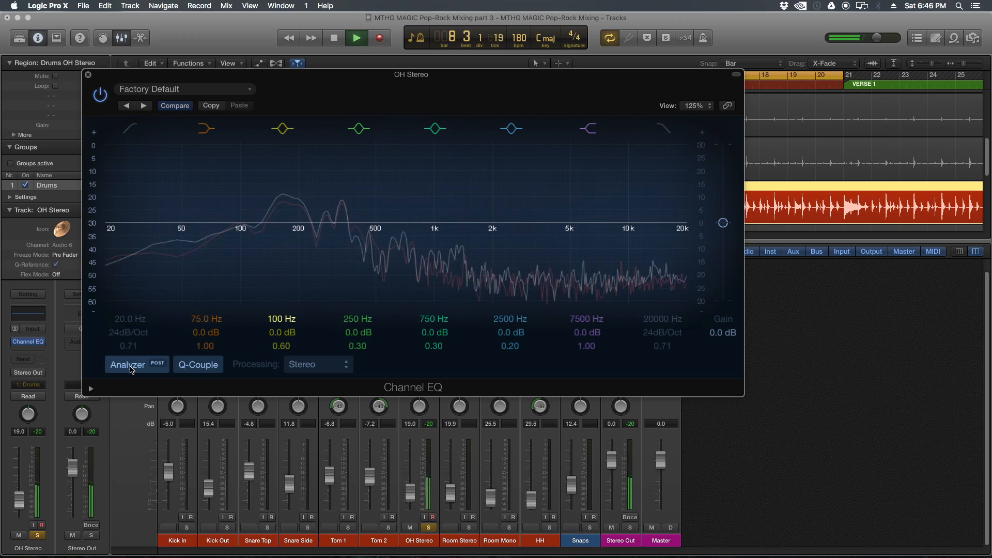
key(space)
click(123, 133)
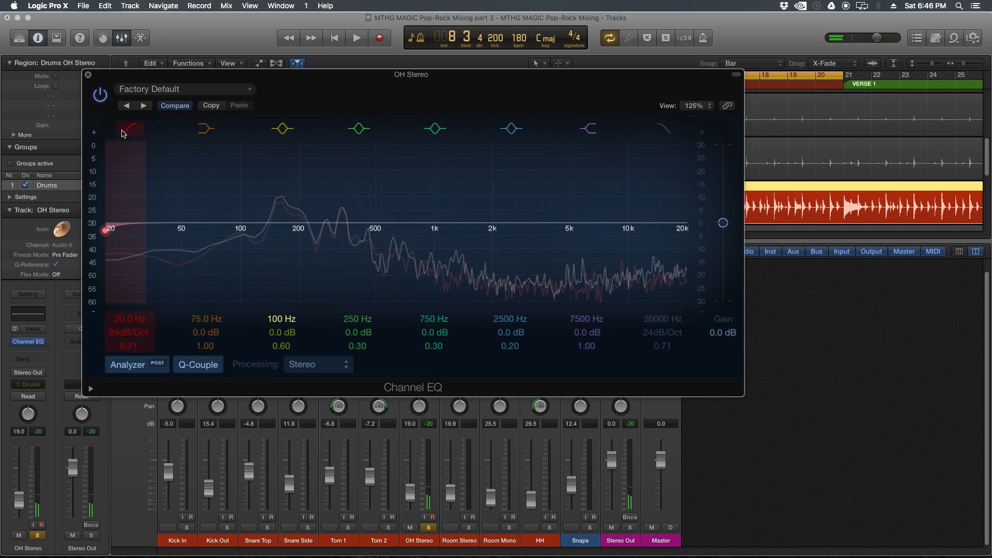
mouse_move(131, 320)
mouse_down()
mouse_move(130, 295)
mouse_move(133, 317)
mouse_up()
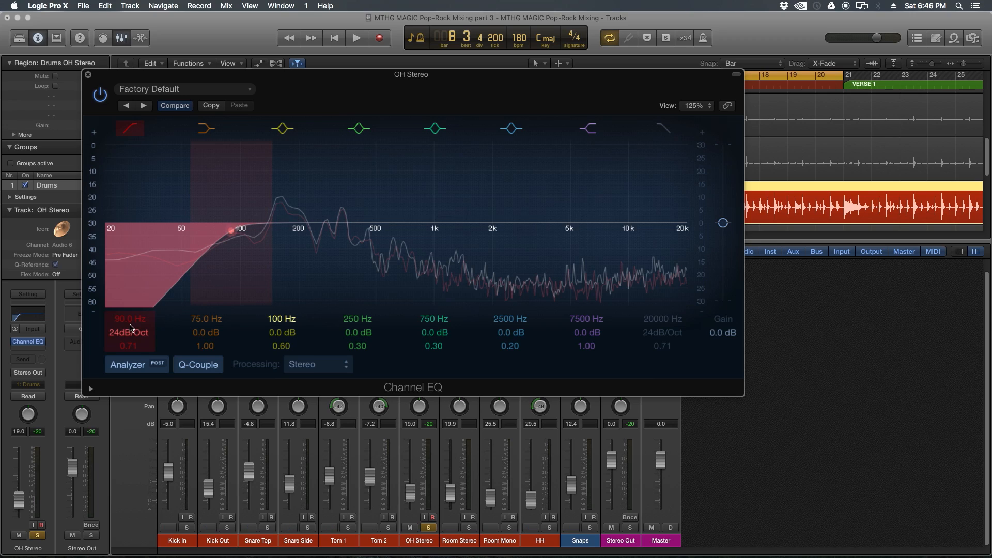
drag(129, 333, 137, 316)
Step: Boost OH Stereo's high shelf by +6.5 dB at 6400 Hz with a Q of 0.47
drag(589, 333, 587, 328)
double_click(587, 345)
text(0.38)
key(Return)
drag(587, 346, 587, 344)
Step: Cut OH Stereo by -5.5 dB at 490 Hz with a Q of 1.90, and set the 250 Hz band's Q to 1.80
drag(409, 223, 376, 236)
drag(364, 346, 364, 323)
drag(434, 346, 434, 316)
Step: Boost OH Stereo's upper-mid band by +6.0 dB at 2850 Hz with a Q of 1.00, checking it during playback
drag(513, 223, 495, 201)
drag(512, 345, 512, 360)
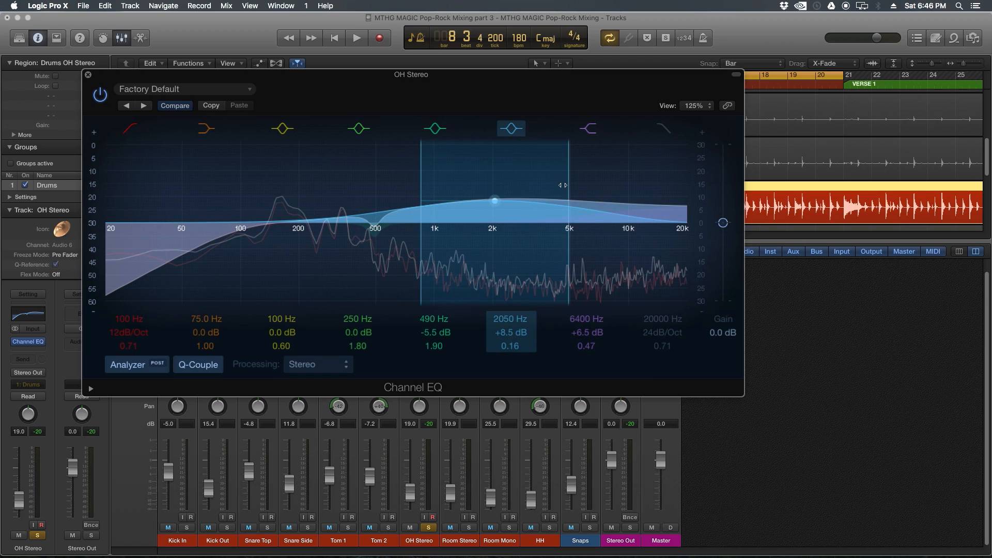
drag(566, 184, 487, 209)
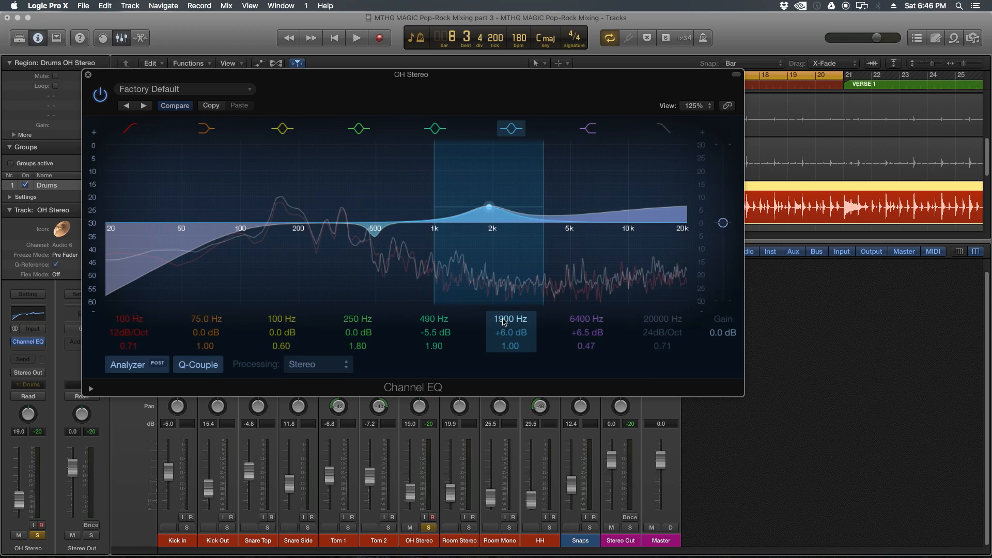
scroll(504, 321, down, 2)
key(space)
mouse_move(504, 321)
mouse_down()
mouse_move(504, 288)
mouse_move(498, 334)
mouse_up()
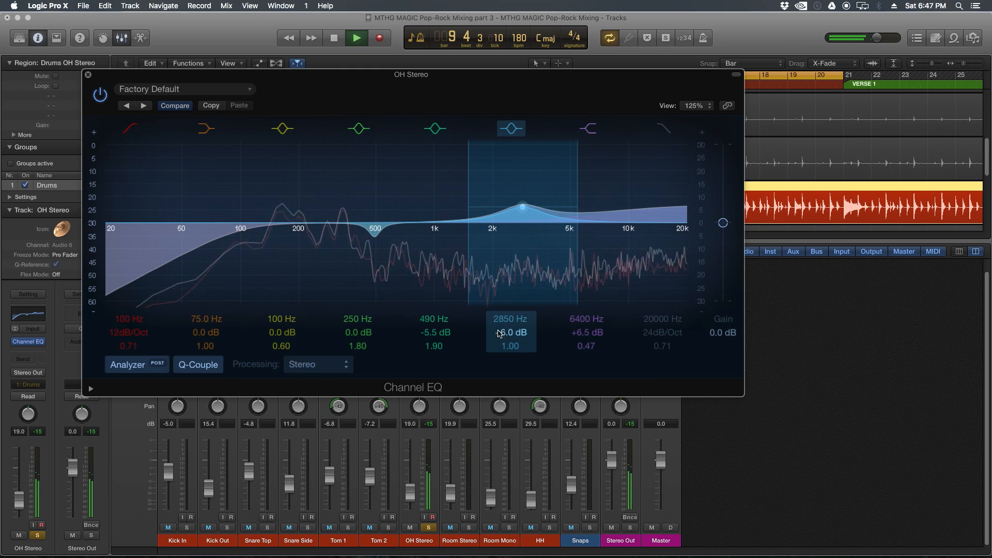
key(space)
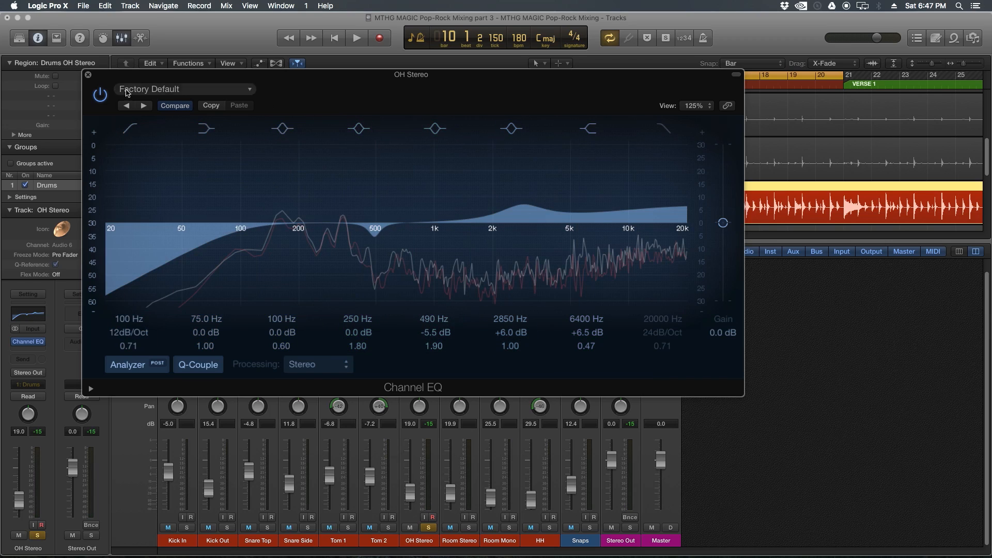
Step: Compare OH Stereo's playback with its Channel EQ bypassed and re-enabled, and close the equalizer
click(103, 96)
key(space)
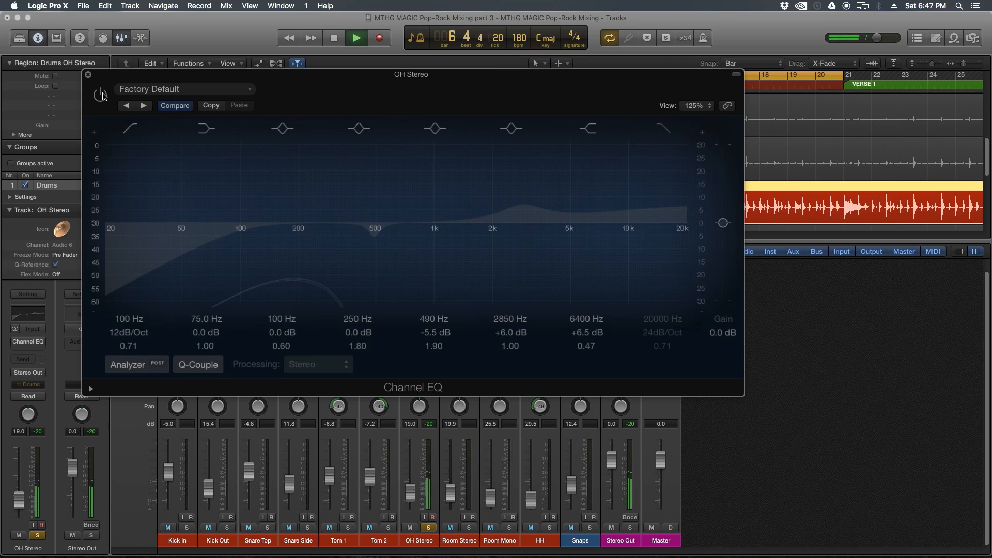
click(103, 96)
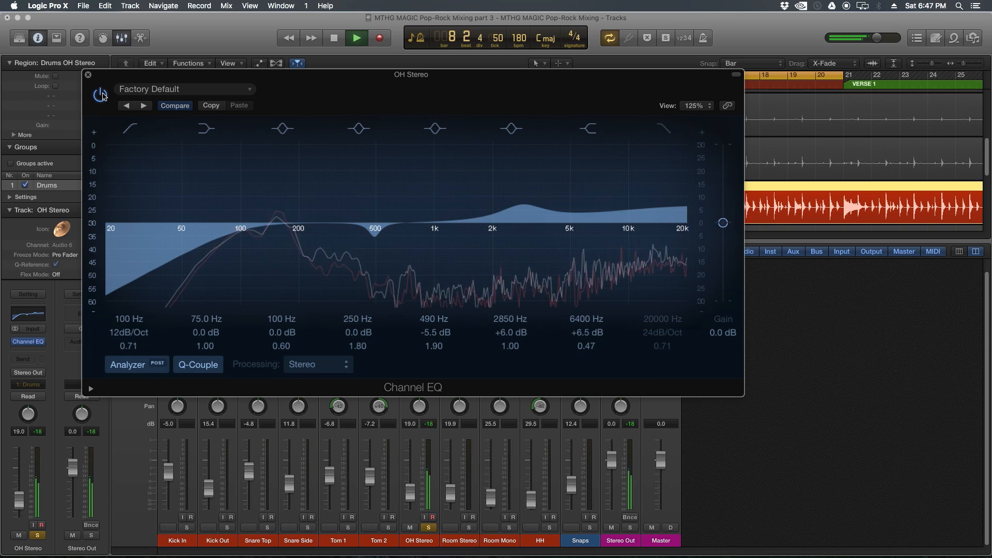
key(space)
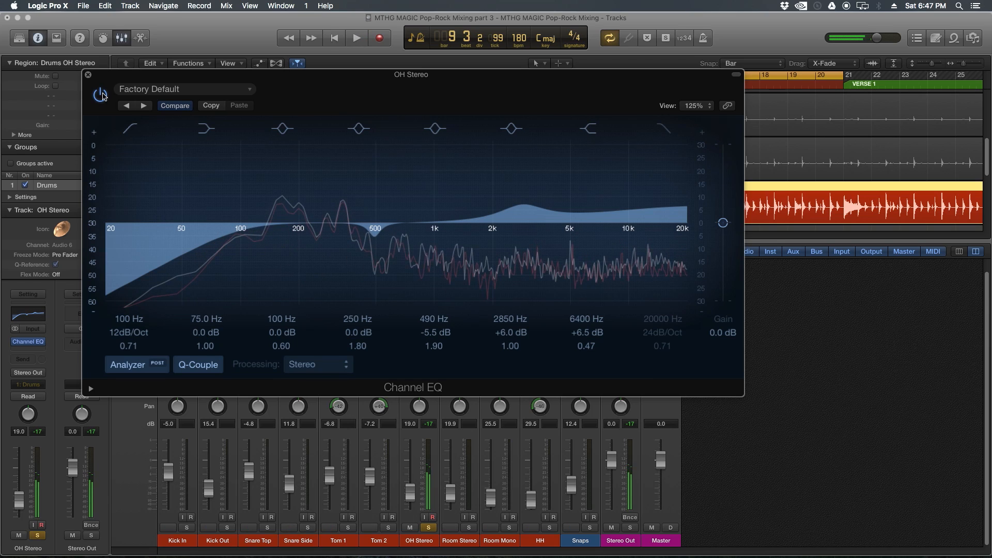
click(88, 75)
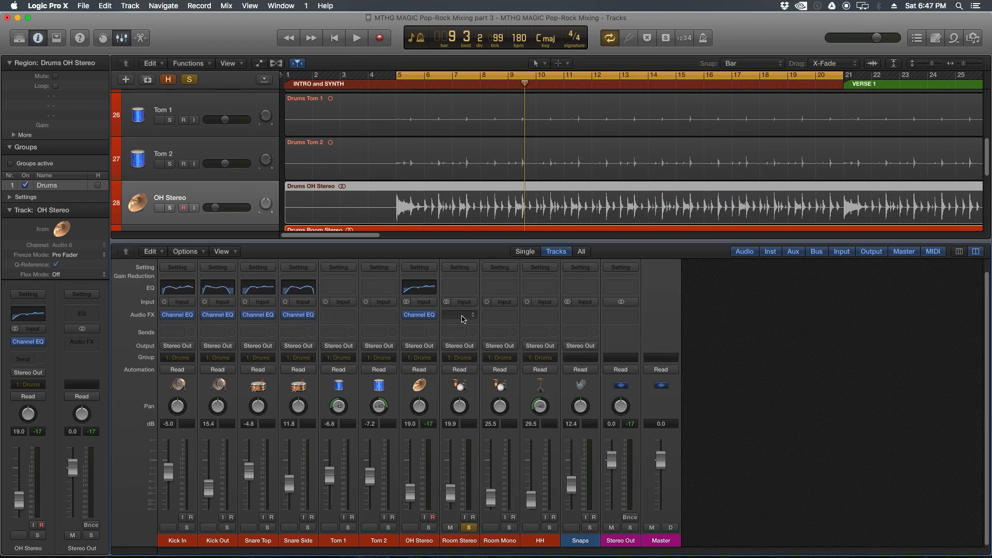
Step: Insert a Channel EQ on the Room Stereo track and turn on its analyzer during playback
click(461, 316)
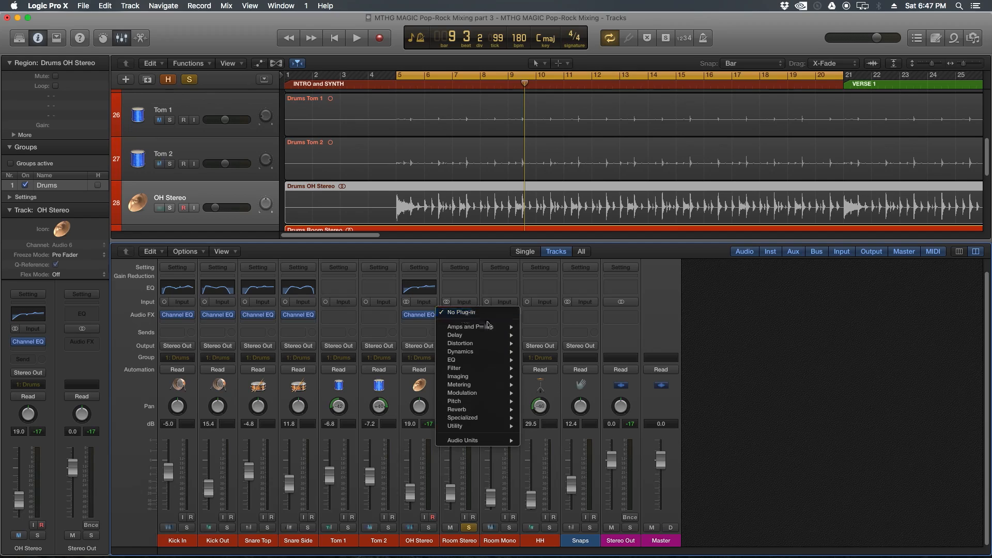
mouse_move(486, 356)
mouse_move(566, 360)
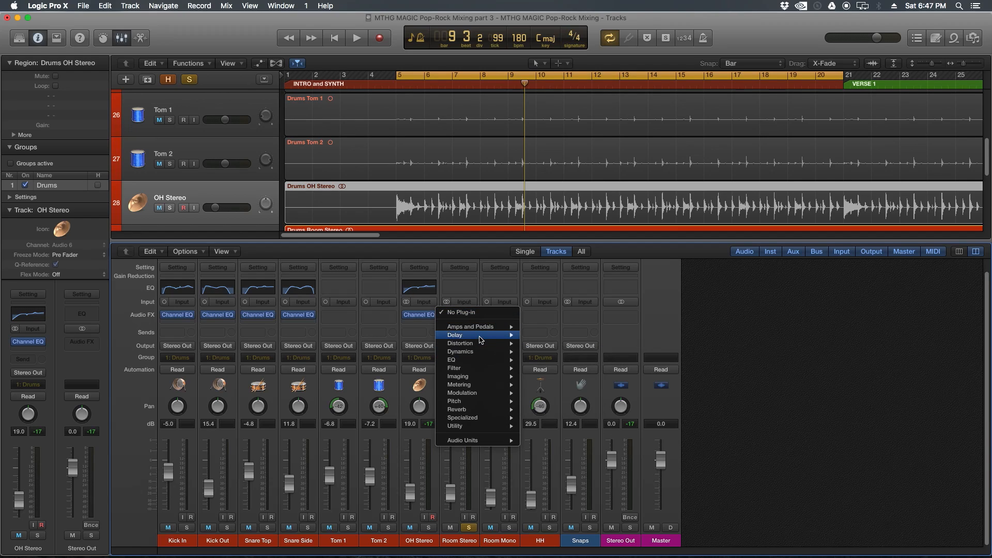
click(624, 361)
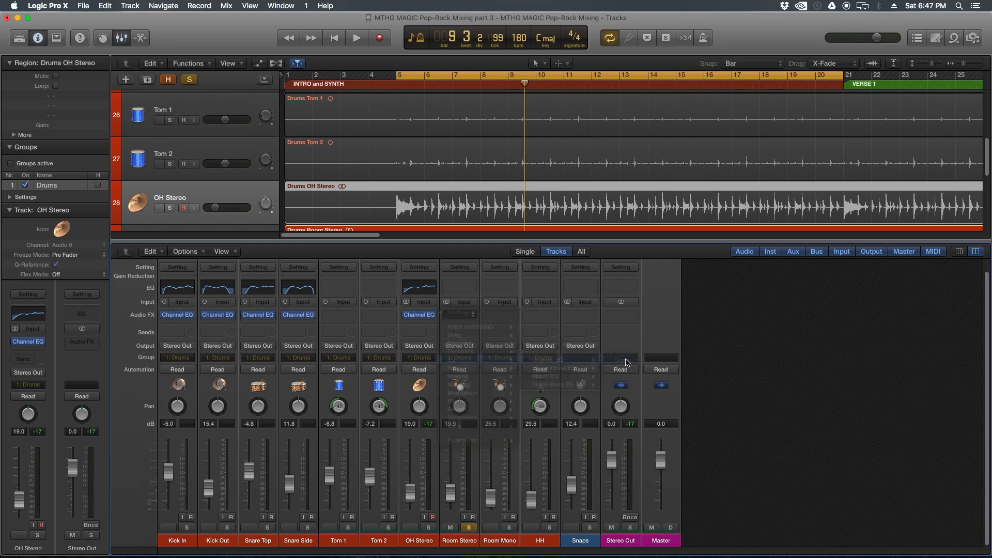
key(space)
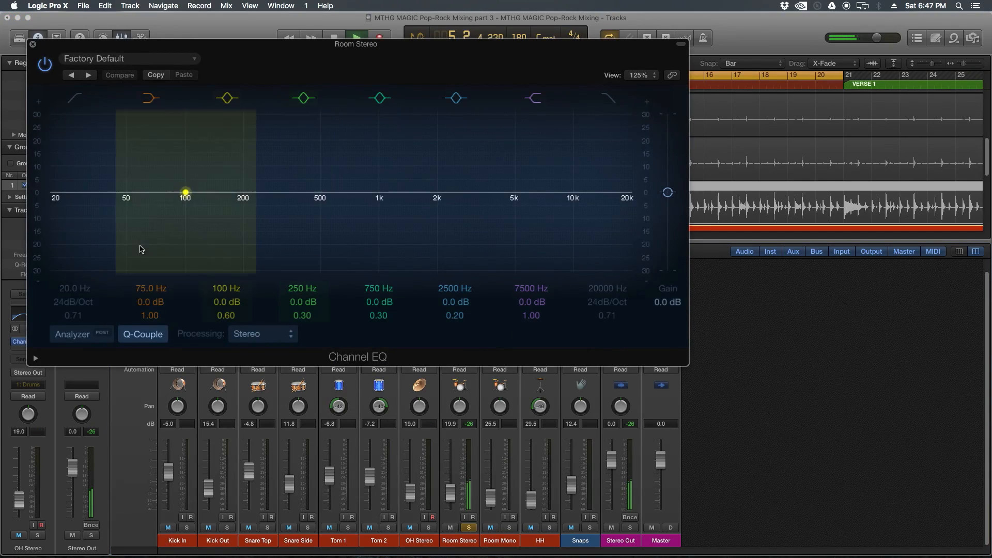
click(72, 334)
drag(455, 44, 598, 76)
key(space)
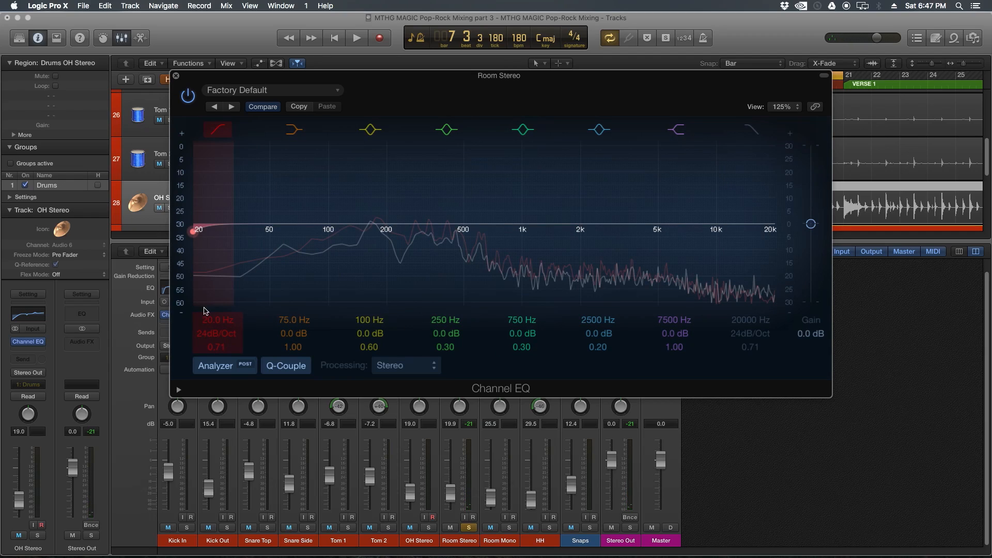
Step: Filter Room Stereo with a high-pass at 76 Hz and a low-pass at 8800 Hz, checking them during playback
mouse_move(213, 320)
mouse_down()
mouse_move(213, 285)
mouse_move(214, 326)
mouse_up()
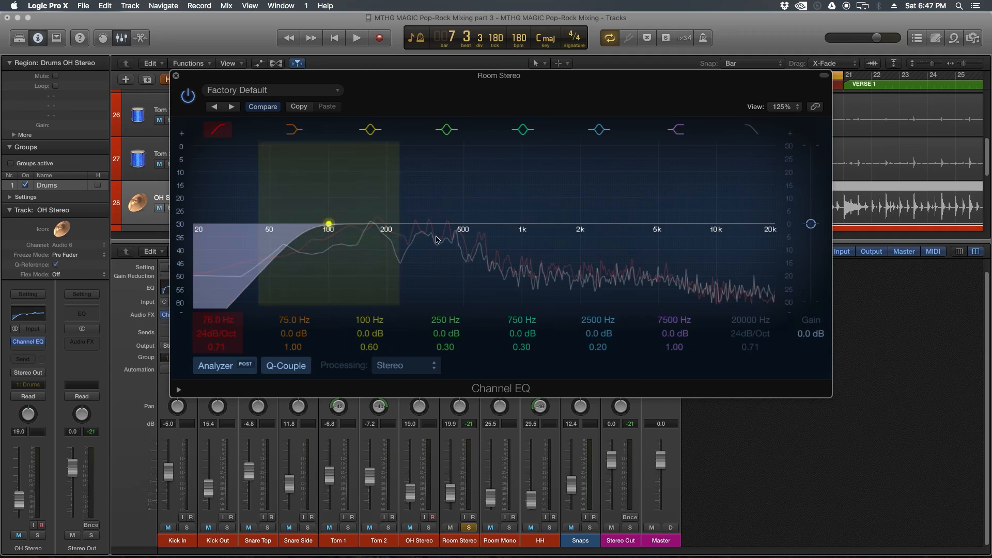
click(752, 130)
drag(751, 320, 751, 339)
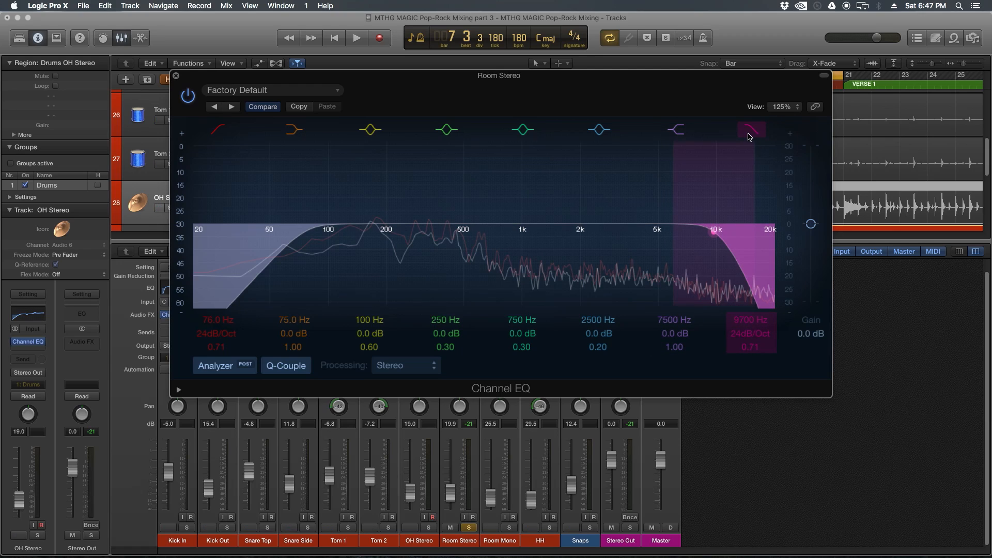
key(space)
drag(751, 321, 751, 324)
key(space)
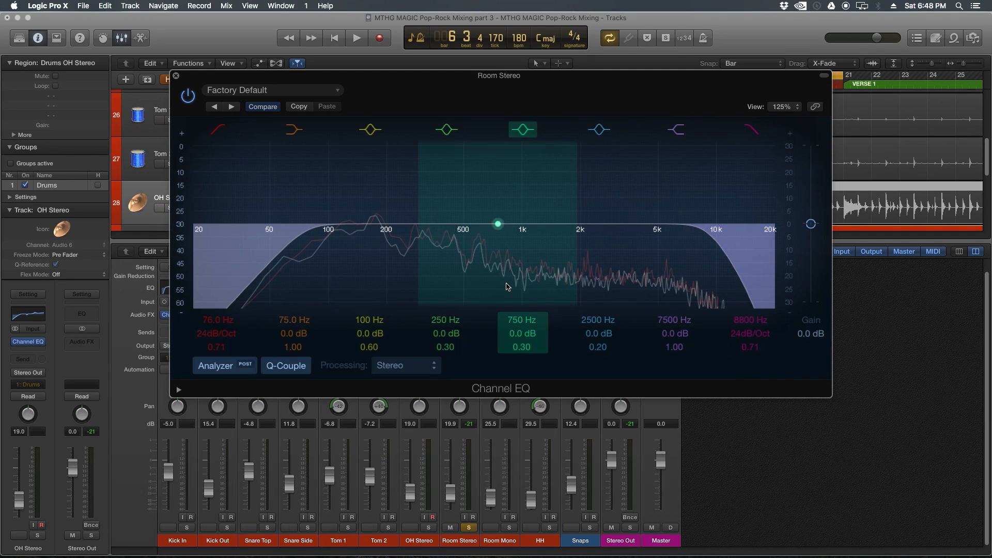
Step: Boost Room Stereo's upper-mid band by +4.0 dB at 2200 Hz with a Q of 0.67
key(space)
mouse_move(599, 334)
mouse_down()
mouse_move(599, 310)
mouse_move(593, 362)
mouse_move(592, 339)
mouse_up()
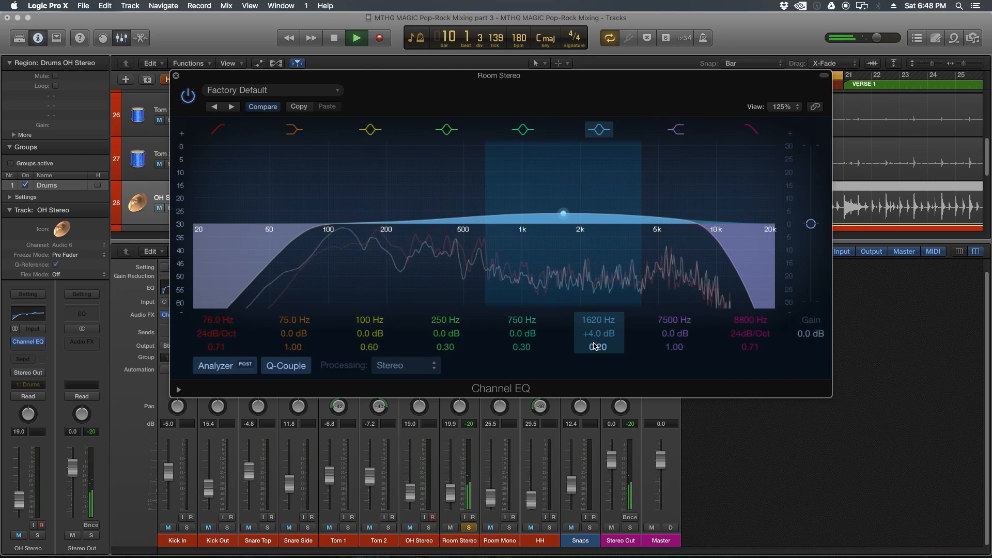
drag(601, 351, 602, 323)
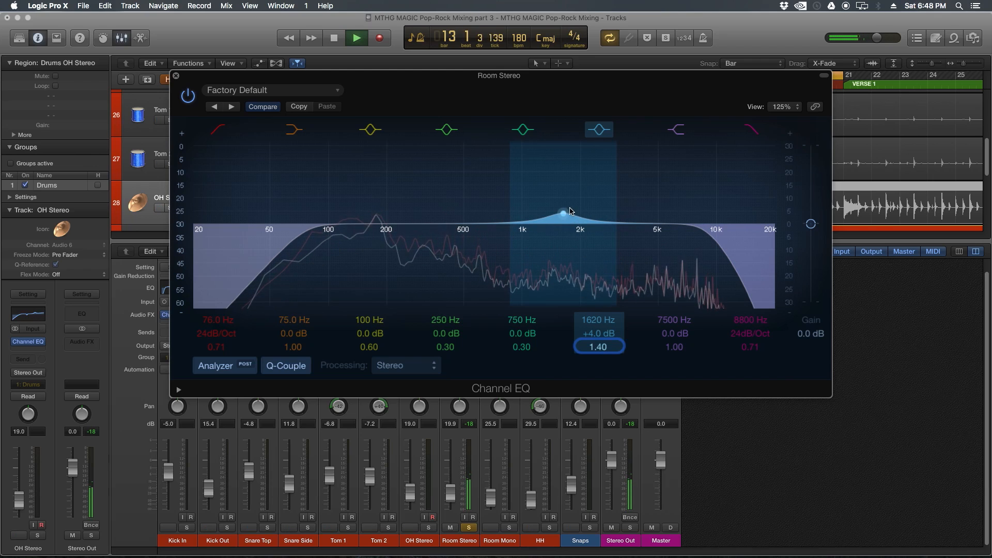
drag(571, 209, 589, 221)
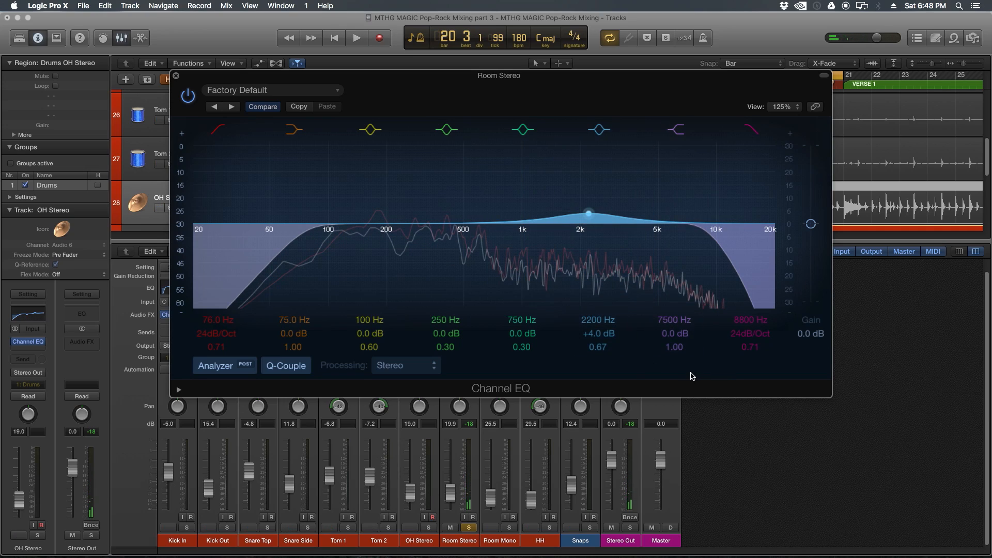
Step: Try a -6.5 dB cut at 500 Hz with a Q of 0.88 on Room Stereo, and switch that band off
drag(500, 225, 463, 252)
drag(446, 347, 445, 336)
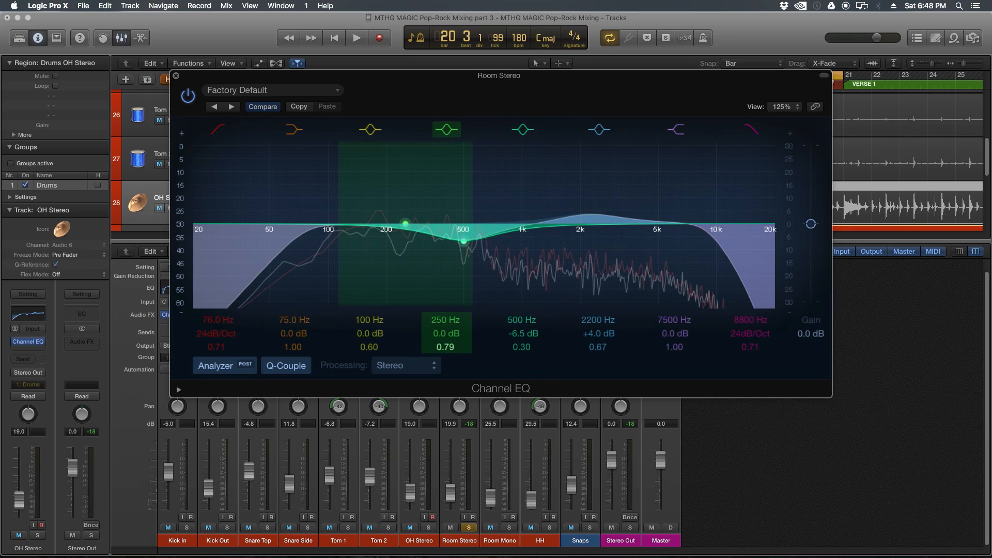
drag(464, 241, 498, 201)
key(space)
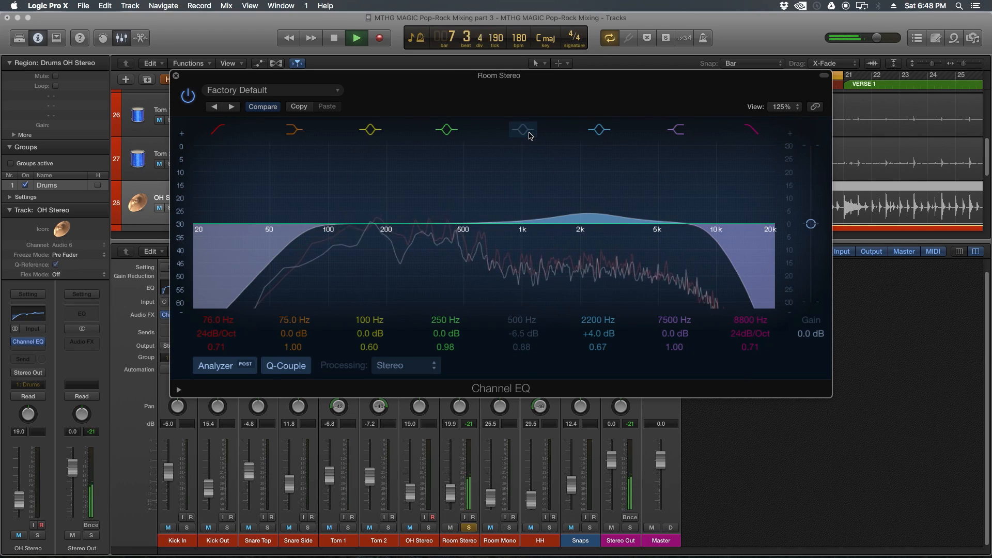
click(529, 134)
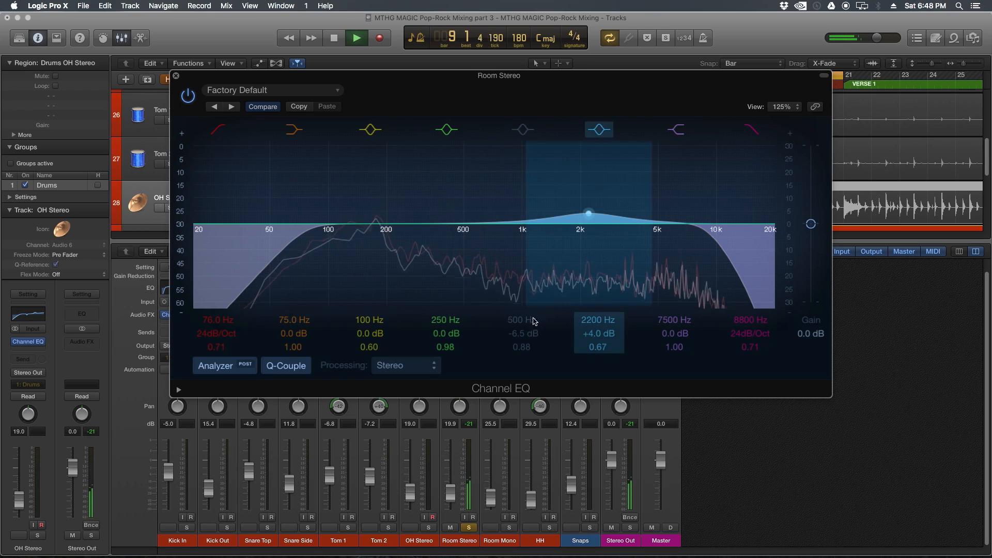
key(space)
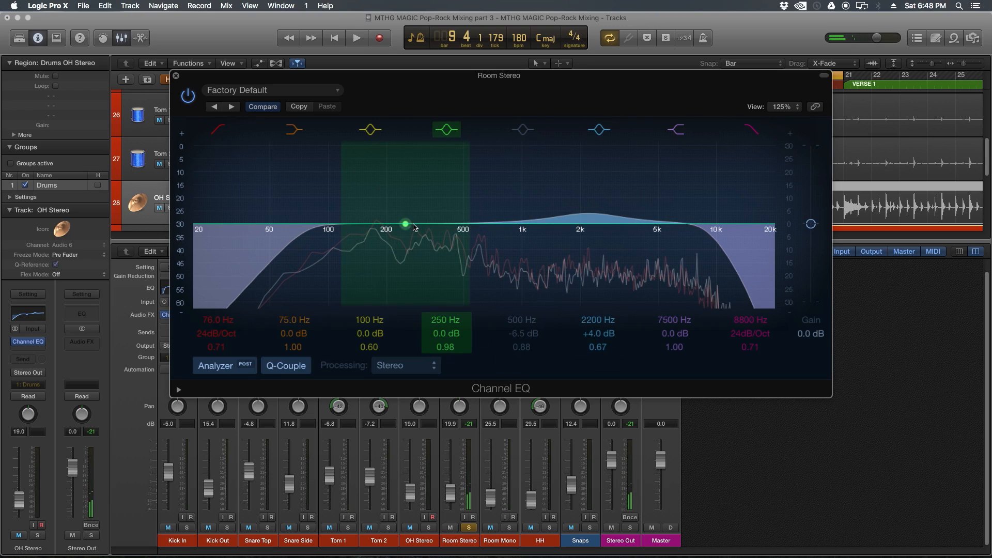
Step: Boost Room Stereo by +7.0 dB at 99 Hz, set its high-pass filter to 88 Hz, and close the equalizer
drag(405, 224, 326, 208)
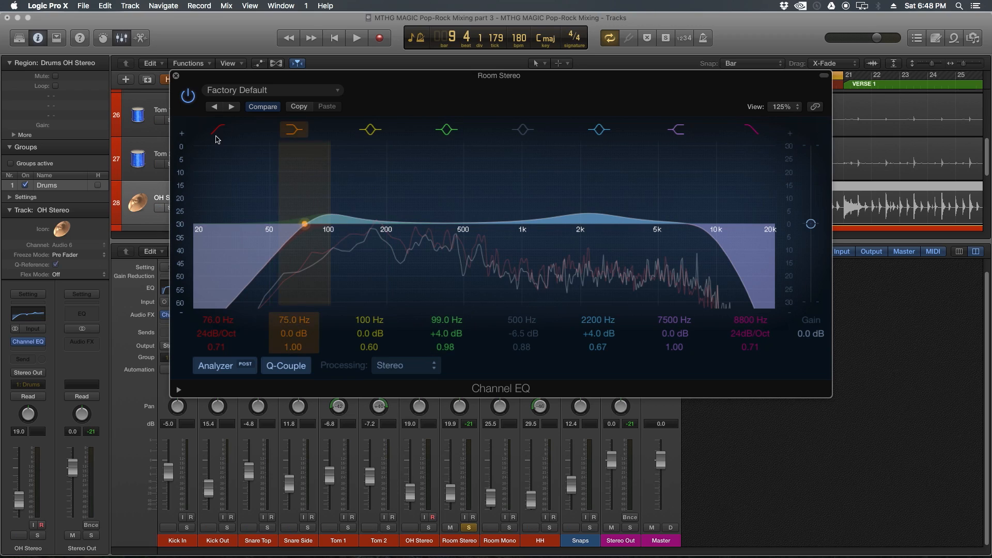
drag(305, 234, 318, 231)
key(space)
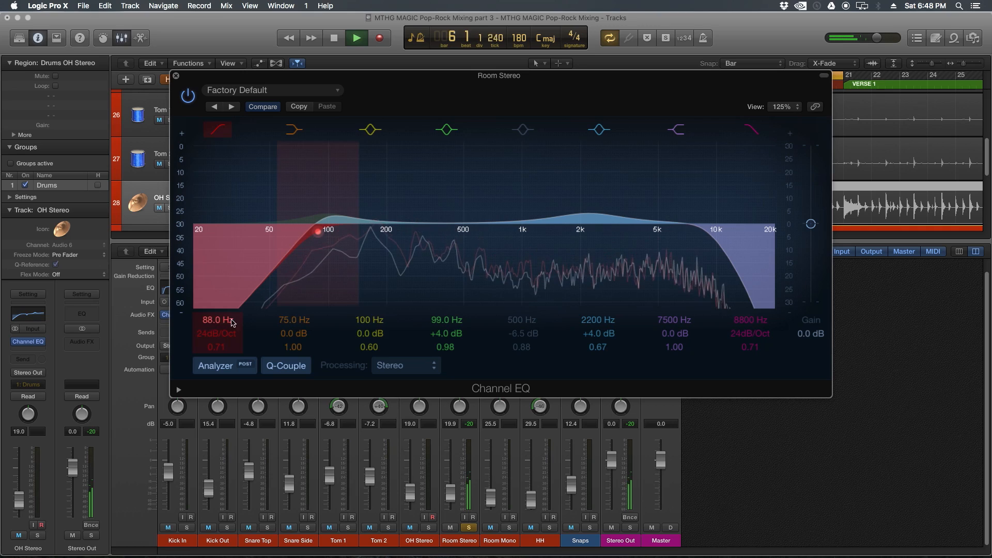
click(328, 213)
drag(328, 213, 327, 205)
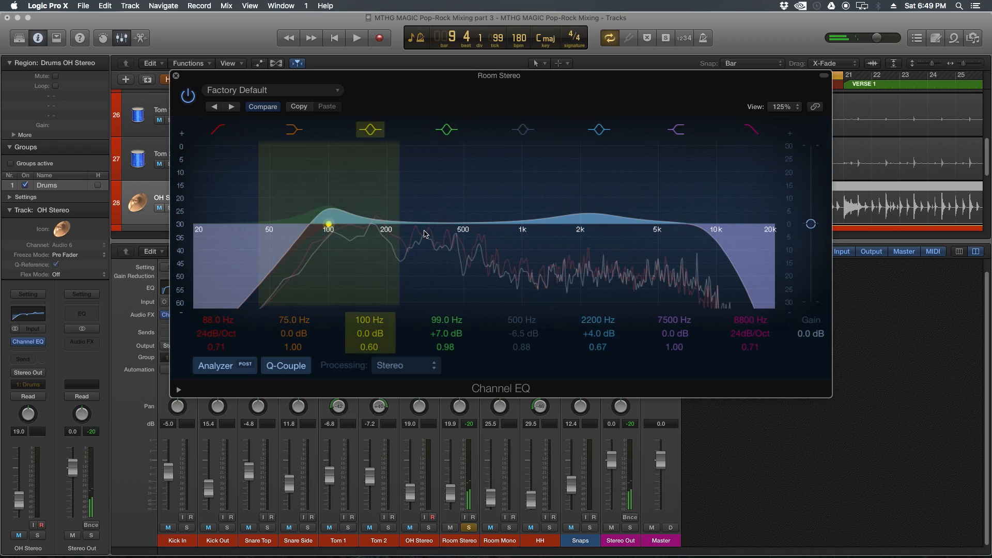
click(176, 77)
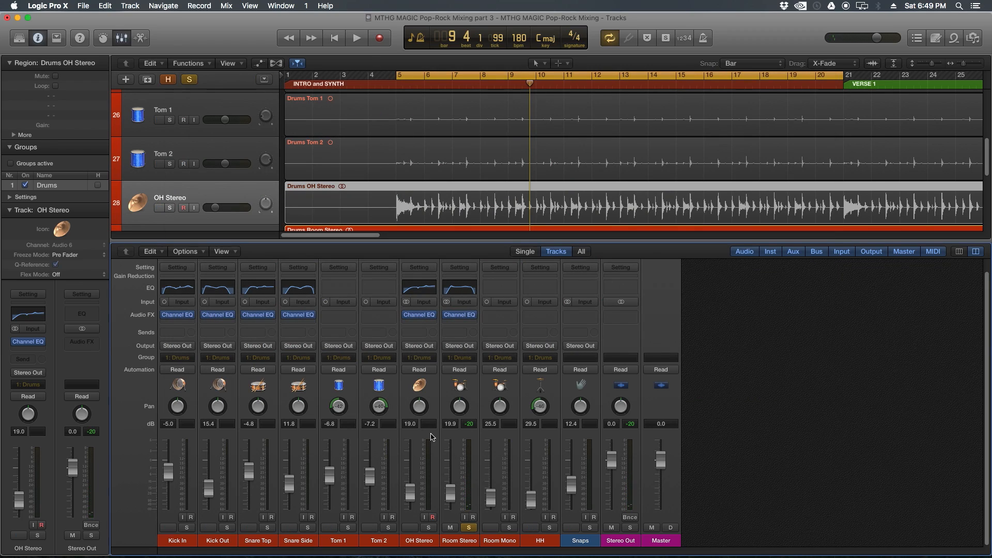
Step: Solo OH Stereo along with Room Stereo and compare playback with both Channel EQs bypassed and re-enabled
click(429, 529)
key(space)
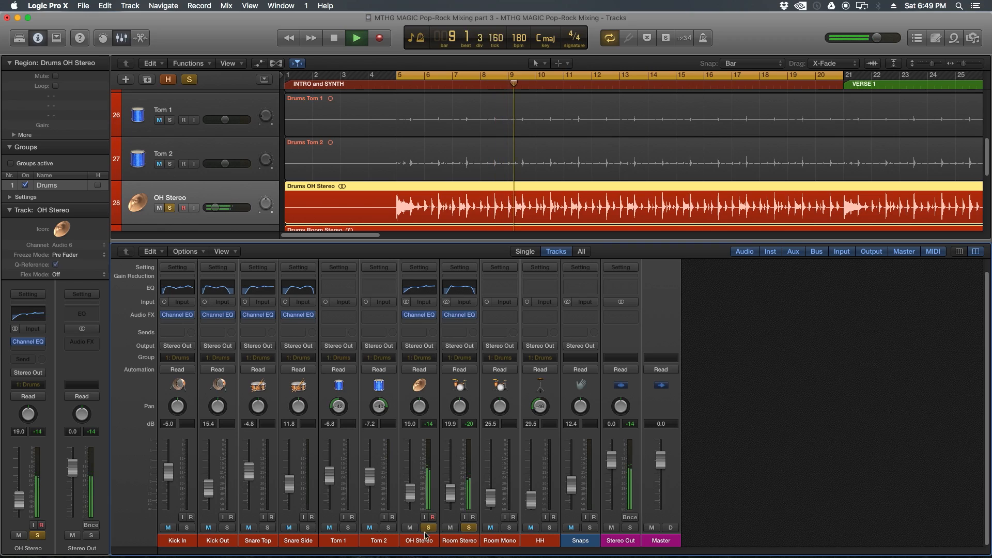
drag(429, 323, 469, 322)
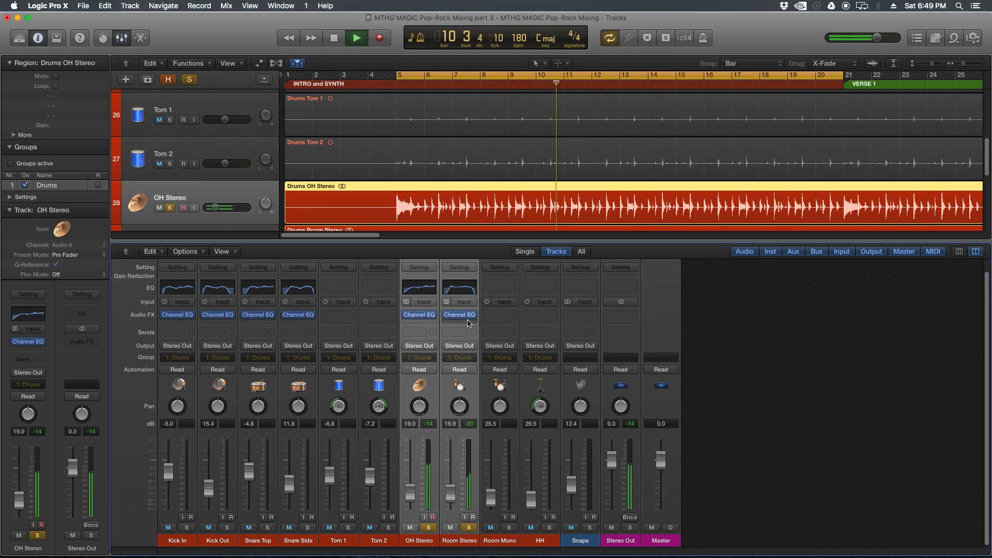
click(447, 315)
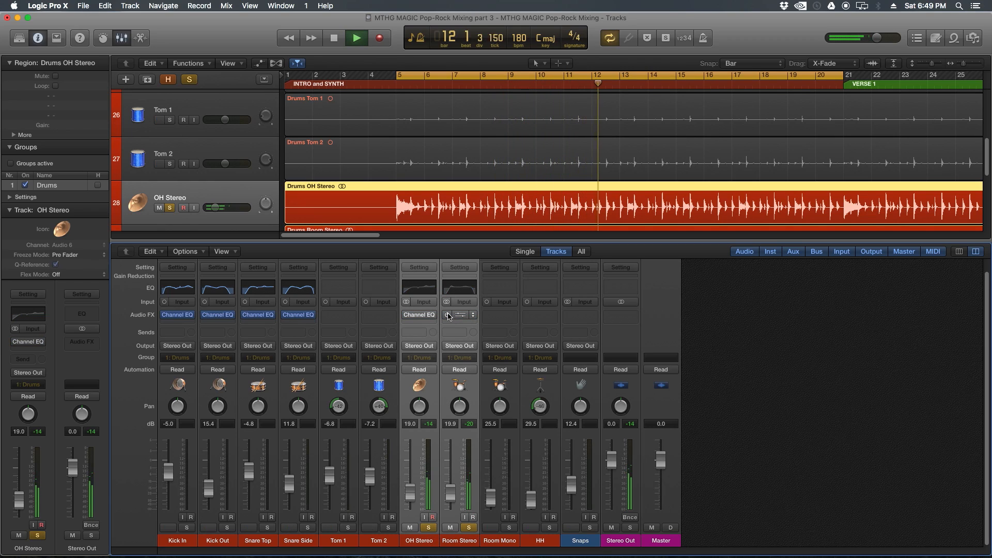
click(448, 315)
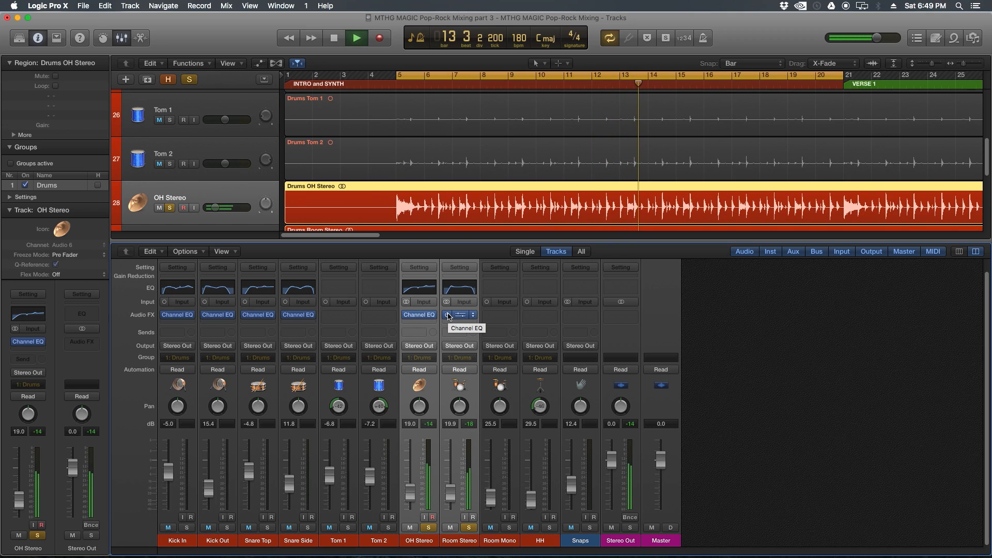
key(space)
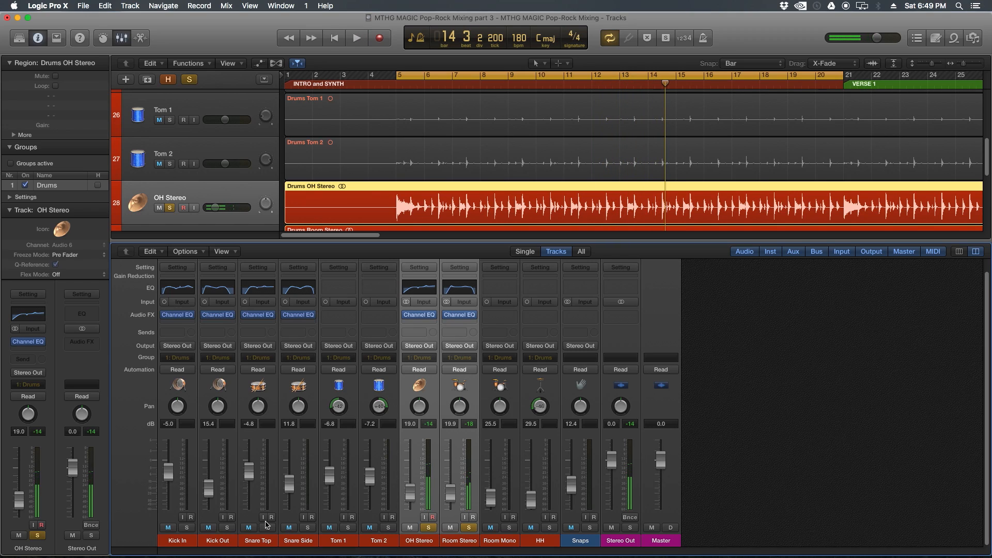
Step: Listen to the kick and snare tracks soloed together with OH Stereo and Room Stereo, and clear all the solos
drag(178, 542, 299, 546)
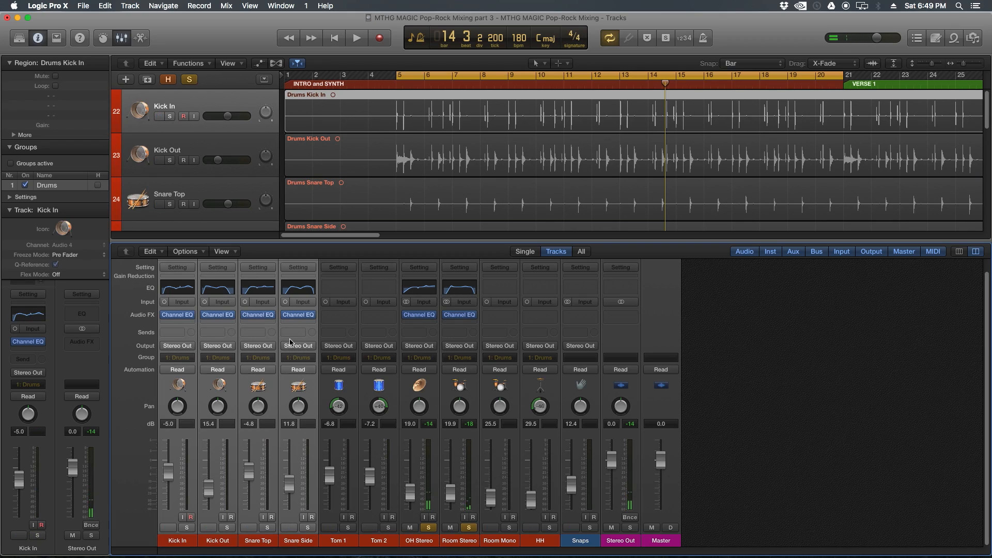
click(307, 529)
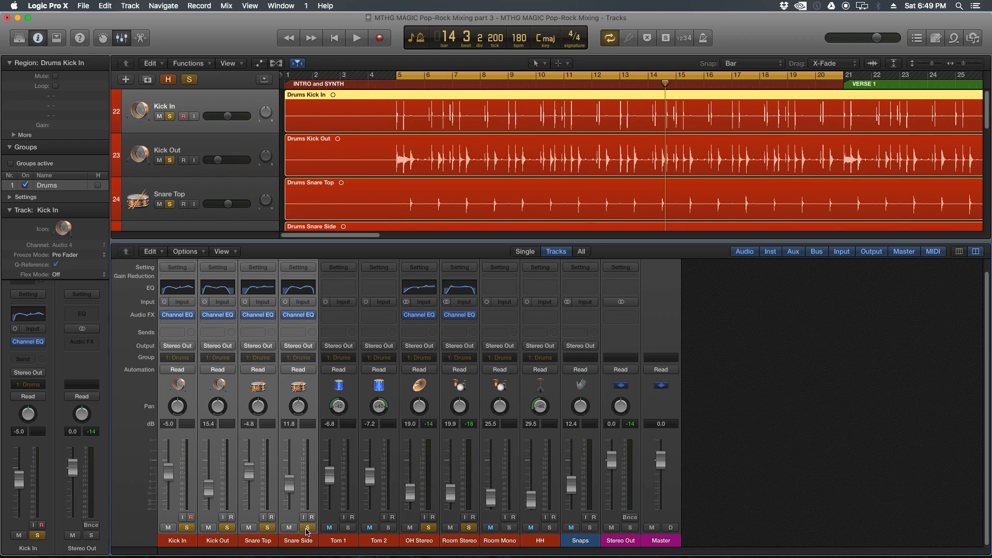
key(space)
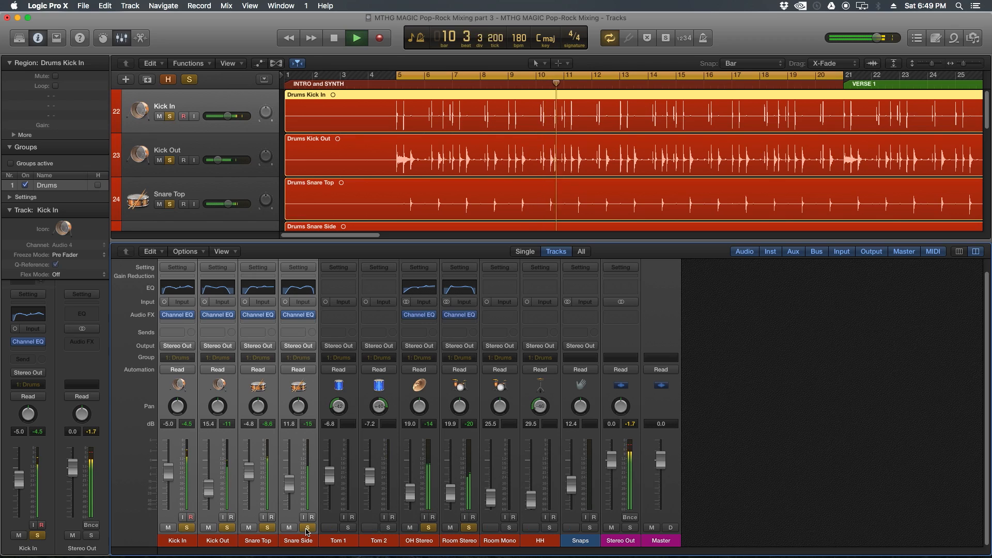
key(space)
click(307, 528)
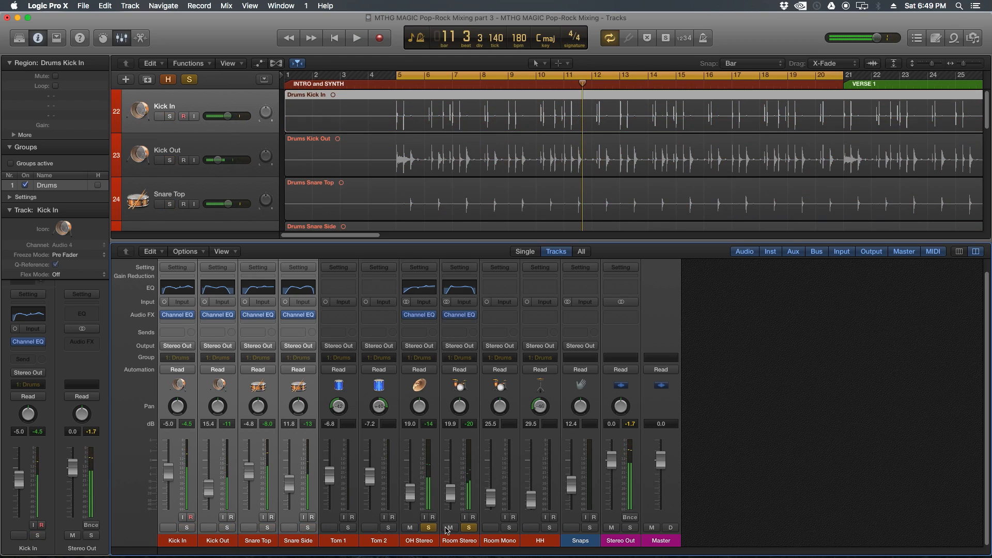
click(454, 541)
click(468, 529)
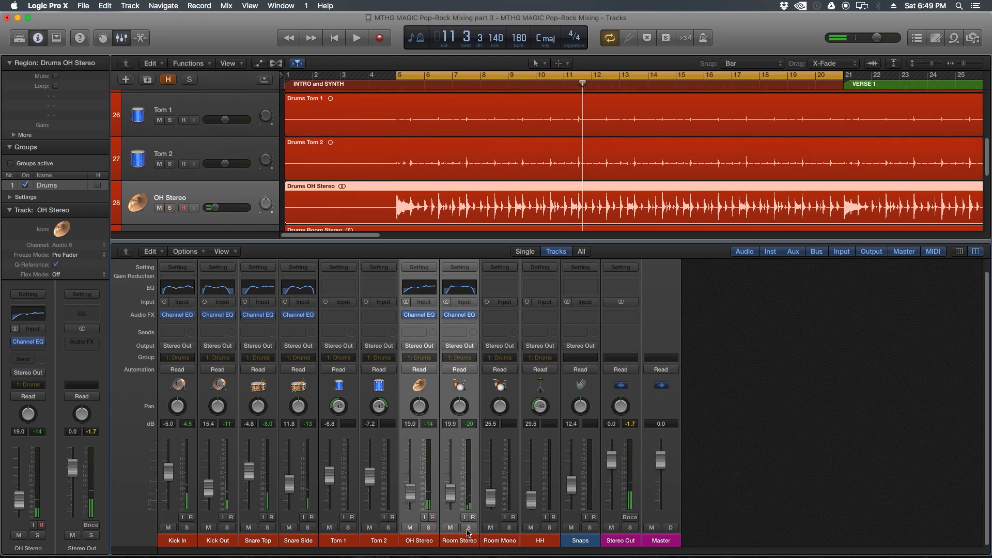
Step: Solo the HH track and insert a mono Channel EQ on it
click(549, 528)
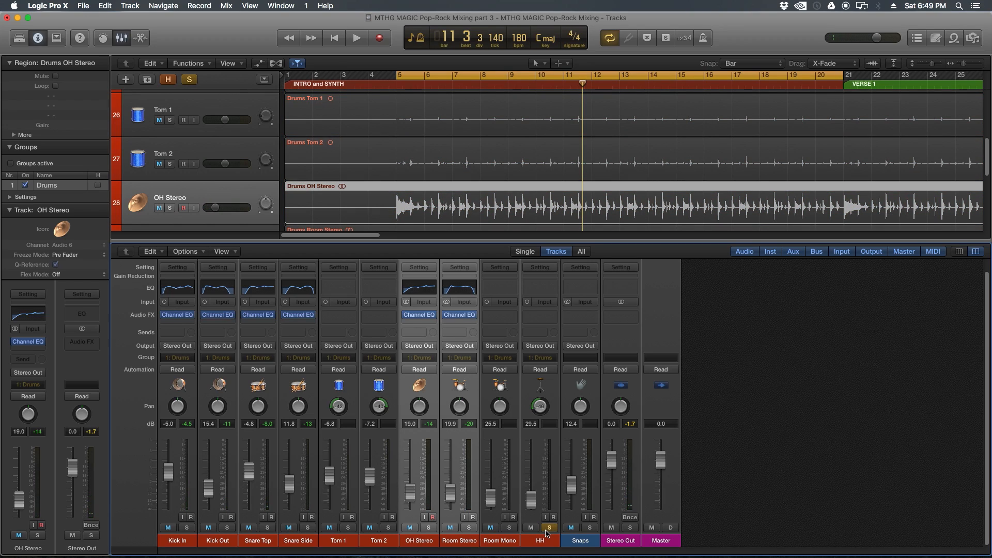
click(552, 316)
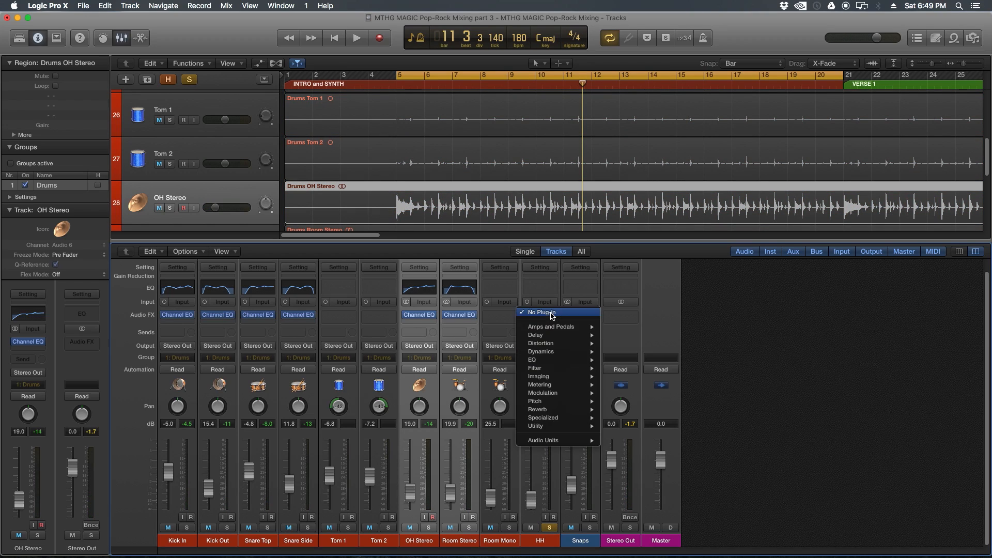
mouse_move(568, 360)
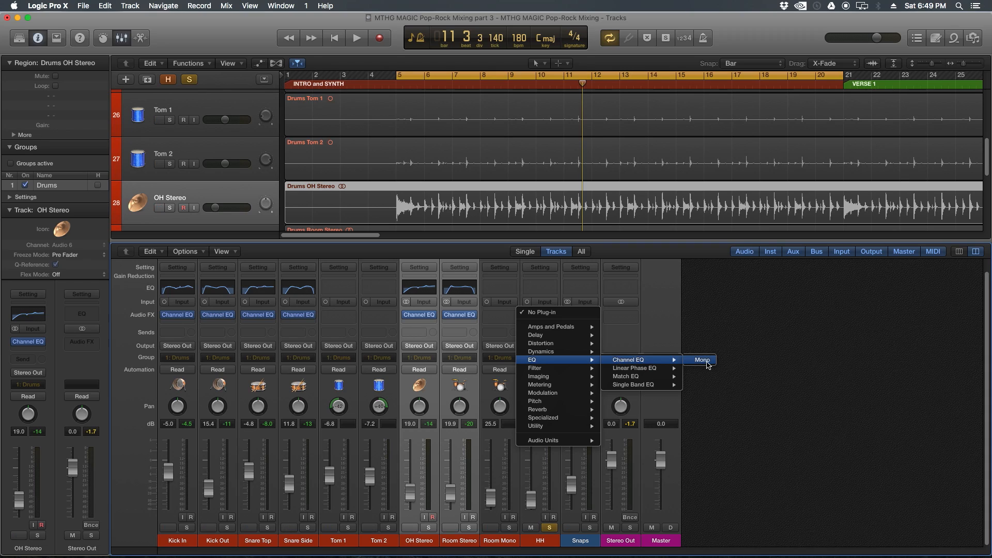
click(707, 364)
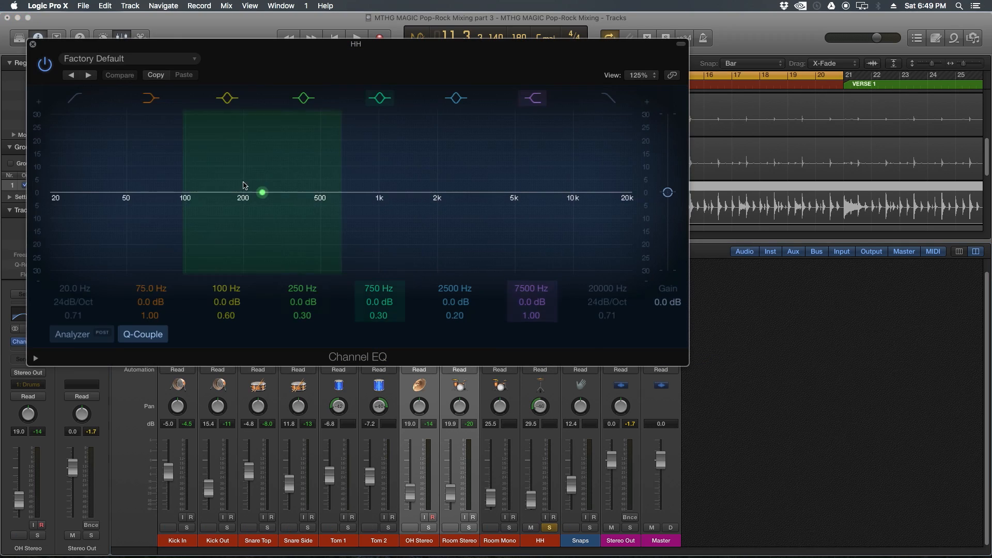
Step: Enable HH's high-pass filter and set it to 2700 Hz
click(77, 97)
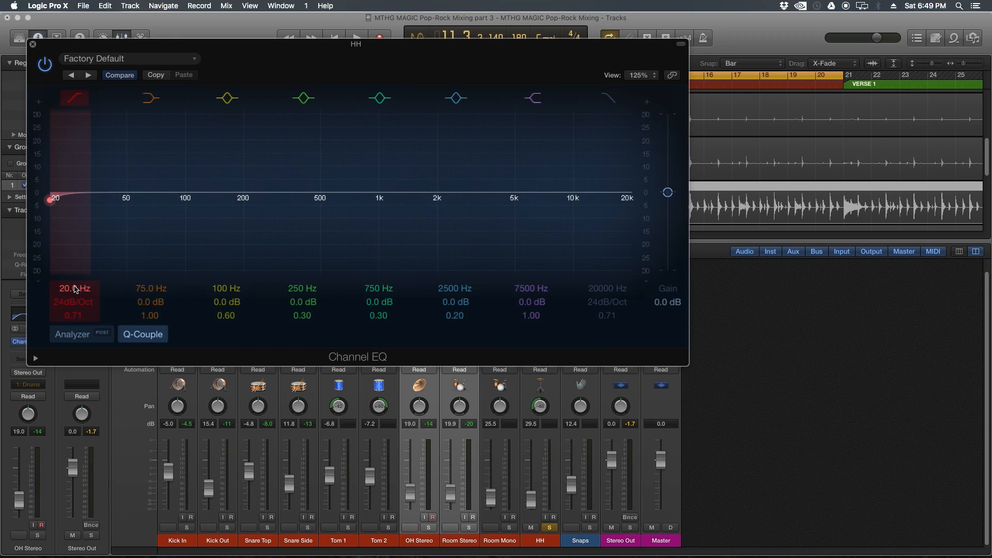
drag(52, 199, 463, 200)
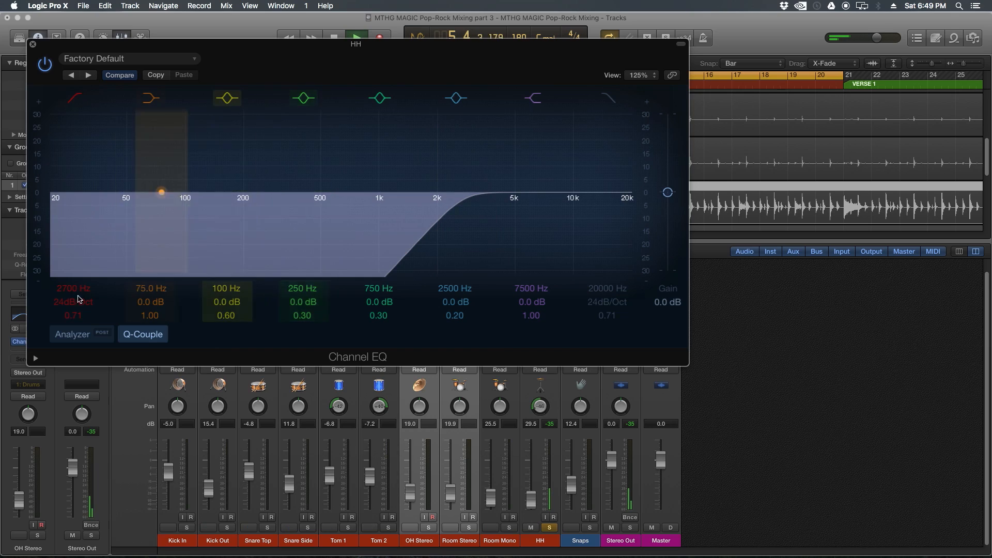
Step: Turn on HH's analyzer, boost its 7500 Hz high shelf by 4.0 dB, close the Channel EQ and clear HH's solo
click(61, 336)
drag(549, 192, 549, 187)
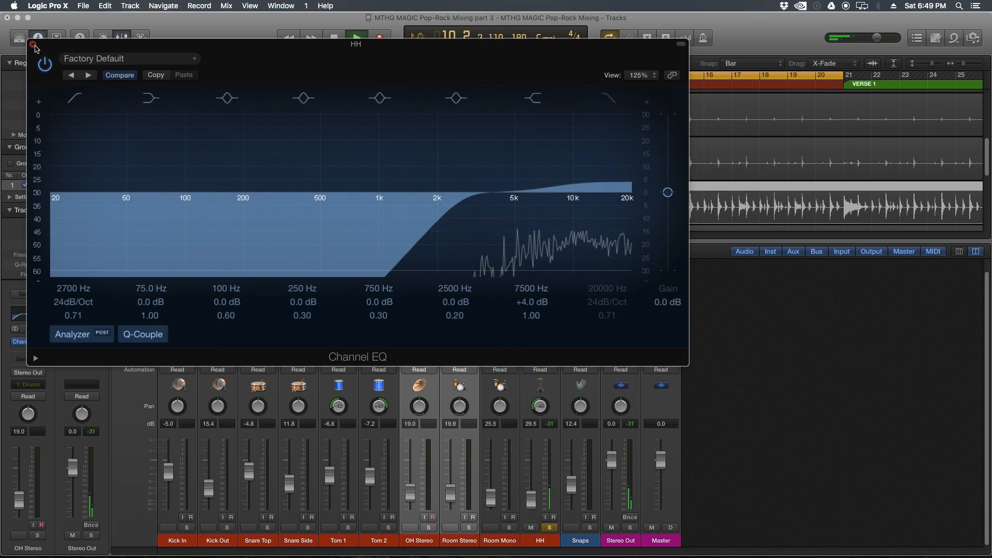
click(32, 44)
key(space)
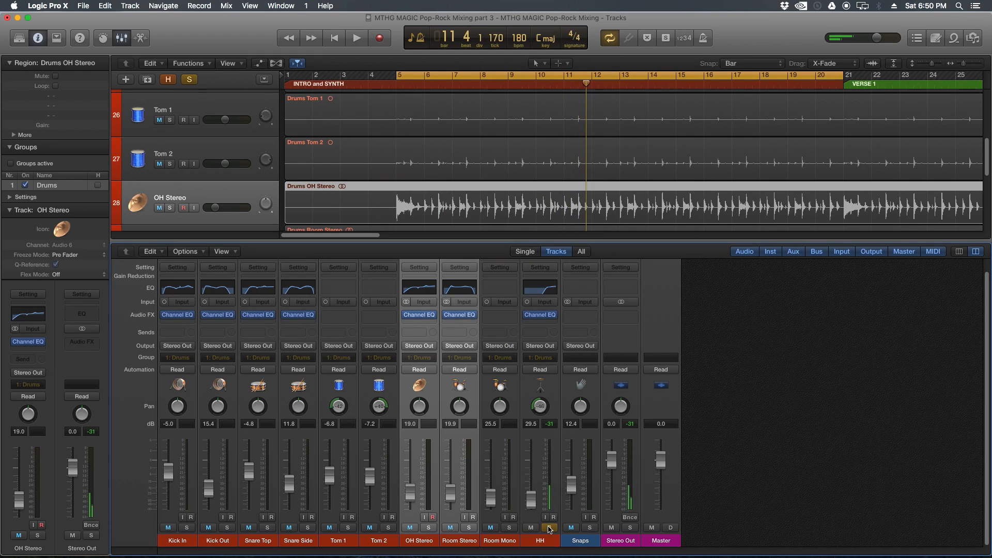
click(549, 528)
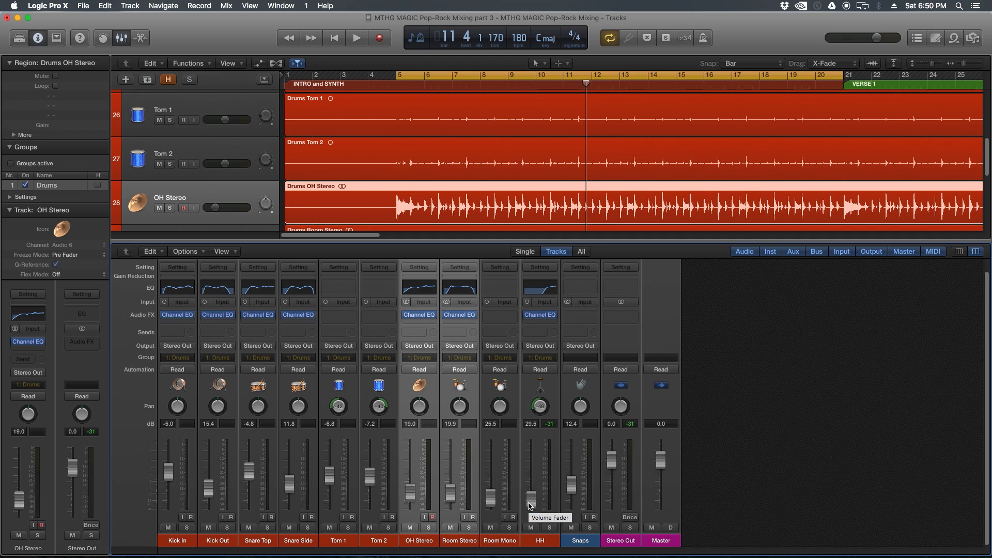
Step: Solo the Room Mono track and insert a mono Channel EQ on it
click(510, 528)
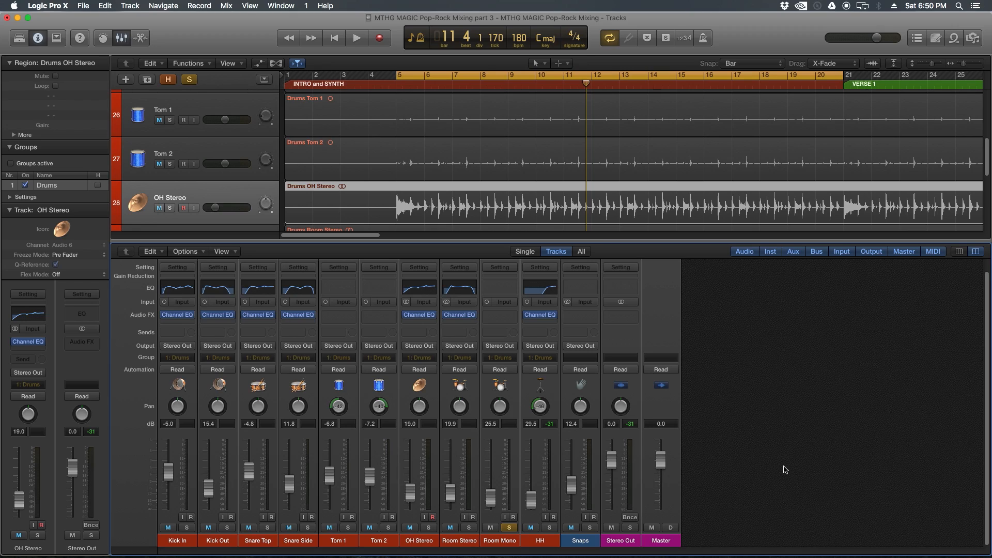
click(499, 316)
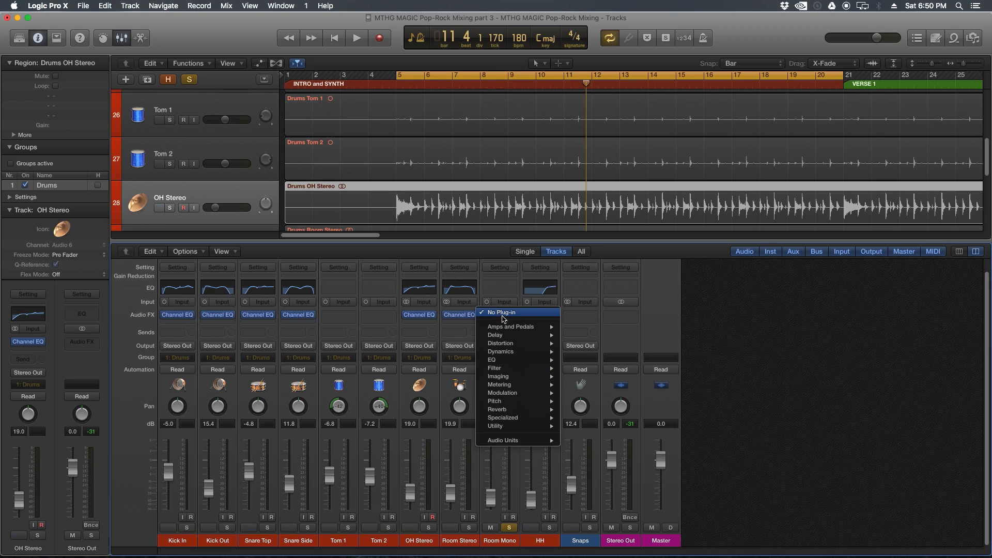
mouse_move(522, 360)
mouse_move(584, 362)
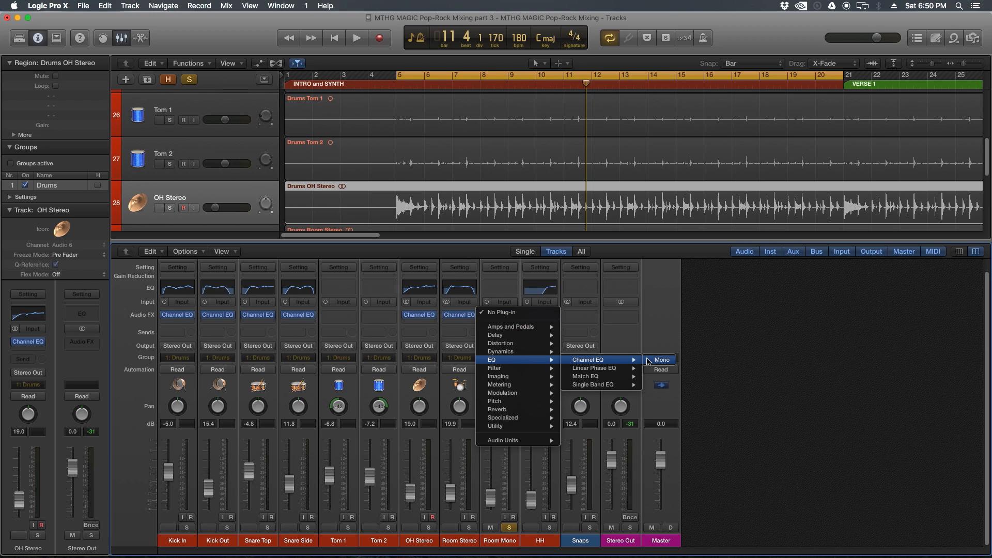
click(649, 360)
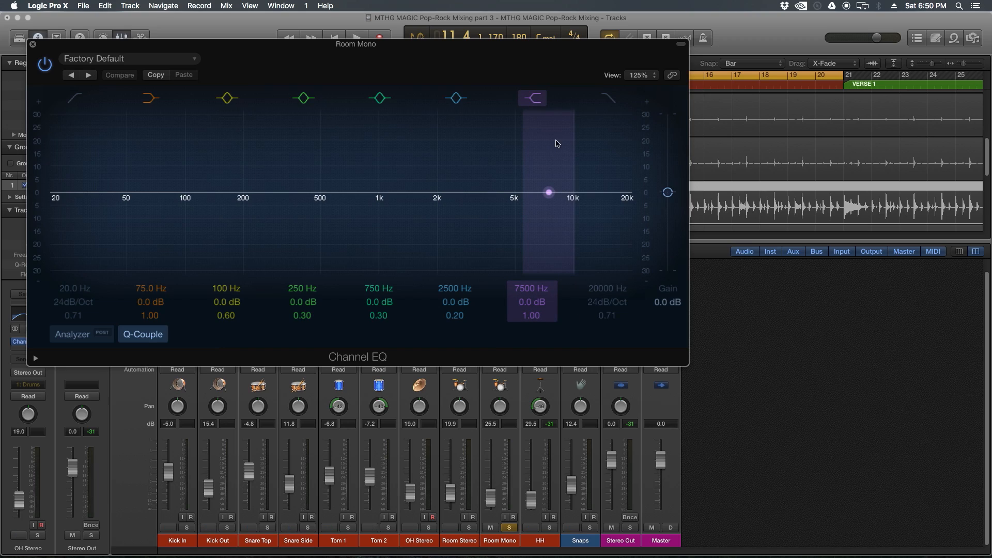
Step: Play Room Mono with the EQ analyzer on and raise its fader to -9.6 dB
key(space)
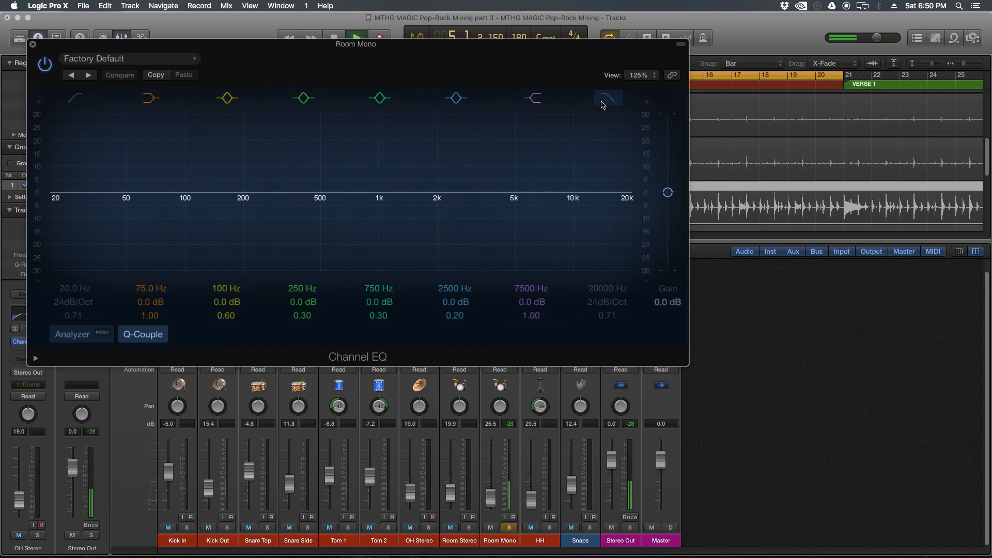
click(73, 335)
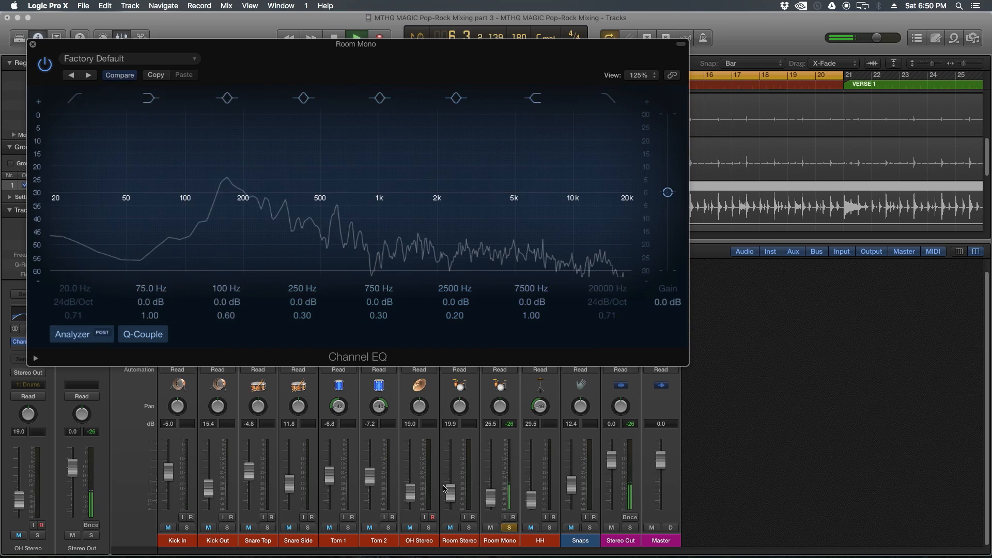
drag(492, 499, 491, 470)
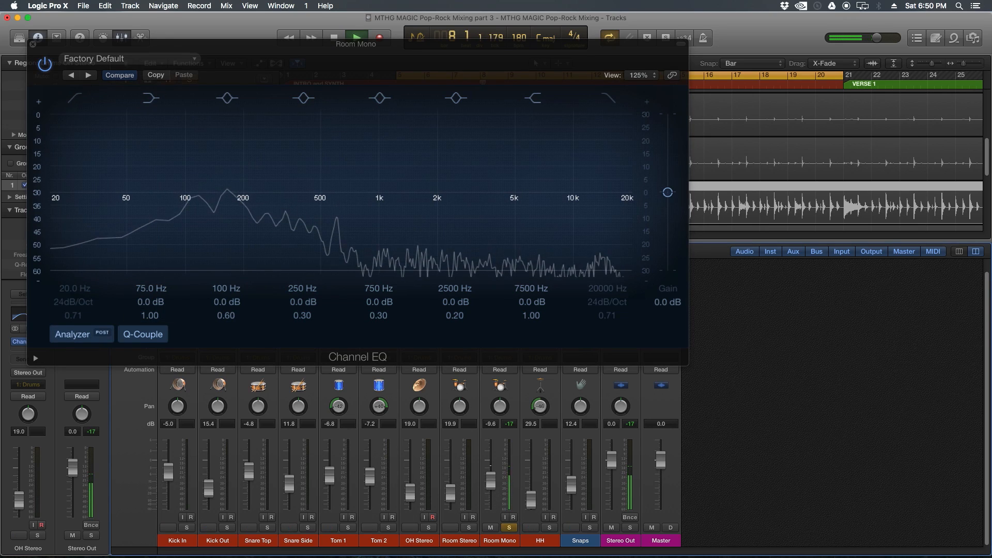
key(space)
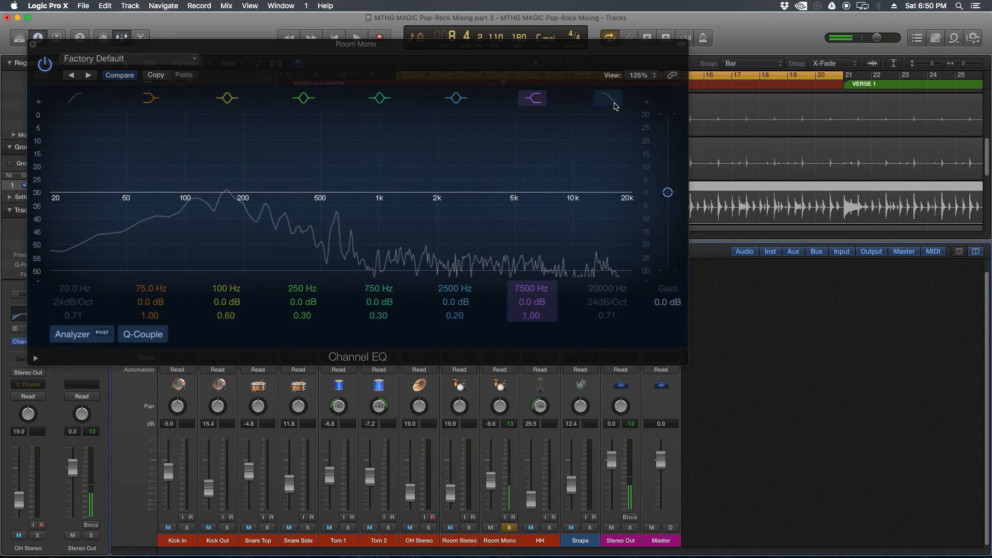
Step: Enable Room Mono's low-pass filter at 1900 Hz with a Q of 1.70 and switch off the 2500 Hz band
click(606, 98)
drag(614, 200, 455, 180)
key(space)
click(455, 98)
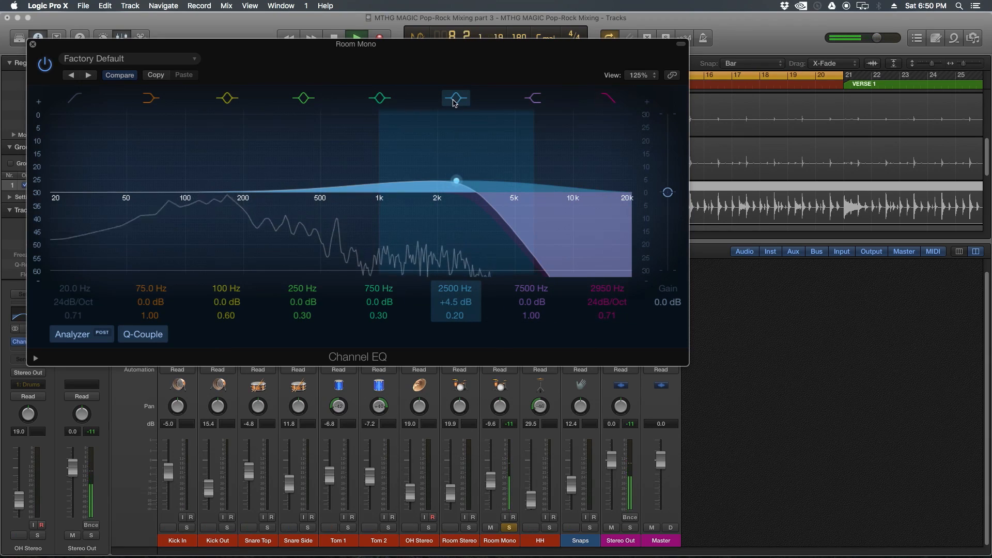
mouse_move(611, 317)
mouse_down()
mouse_move(610, 297)
mouse_move(607, 305)
mouse_up()
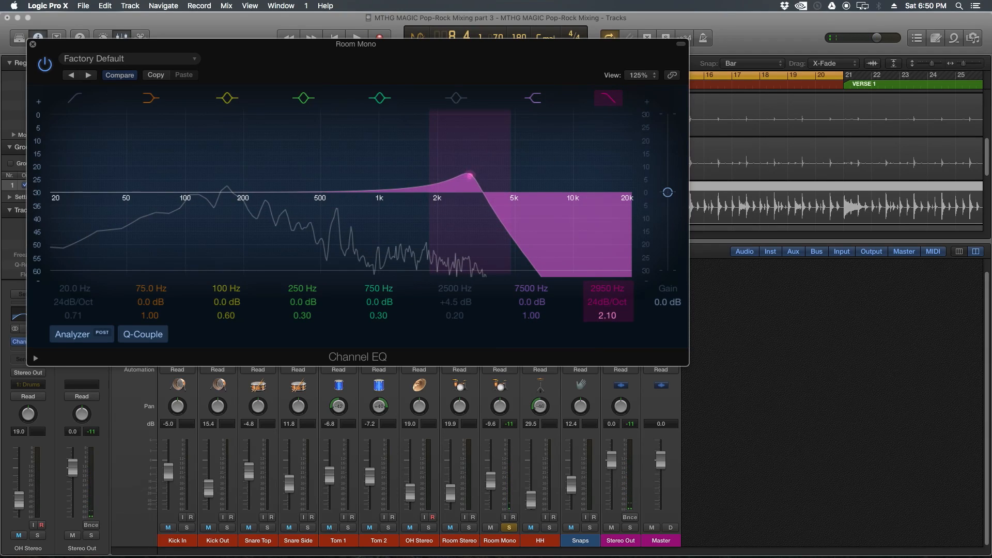
key(space)
drag(607, 288, 607, 297)
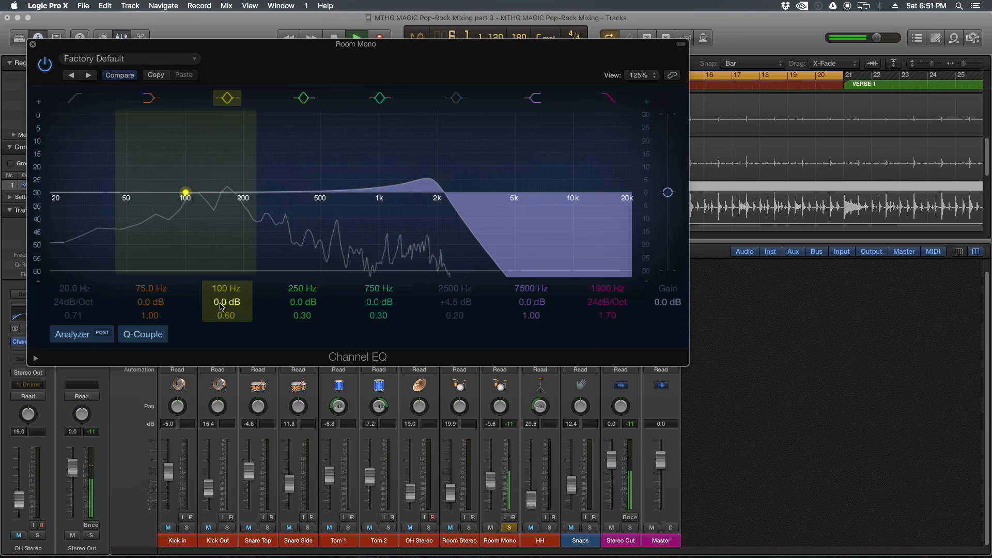
Step: Boost Room Mono's low bell by 10.5 dB at 67 Hz with Q 0.35, high-pass it at 52 Hz and close the EQ
drag(221, 303, 221, 267)
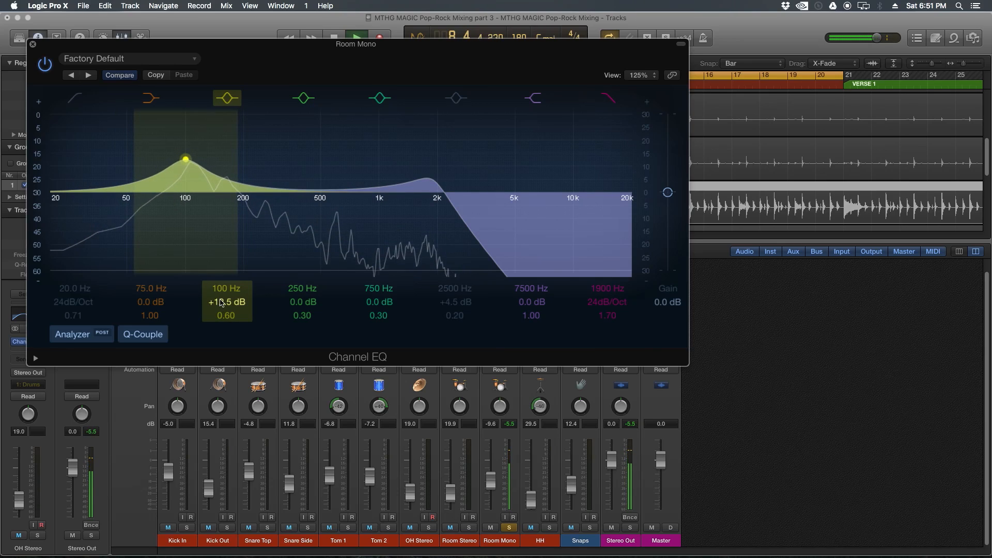
drag(71, 294, 71, 270)
mouse_move(224, 294)
mouse_down()
mouse_move(221, 336)
mouse_move(228, 265)
mouse_move(228, 278)
mouse_up()
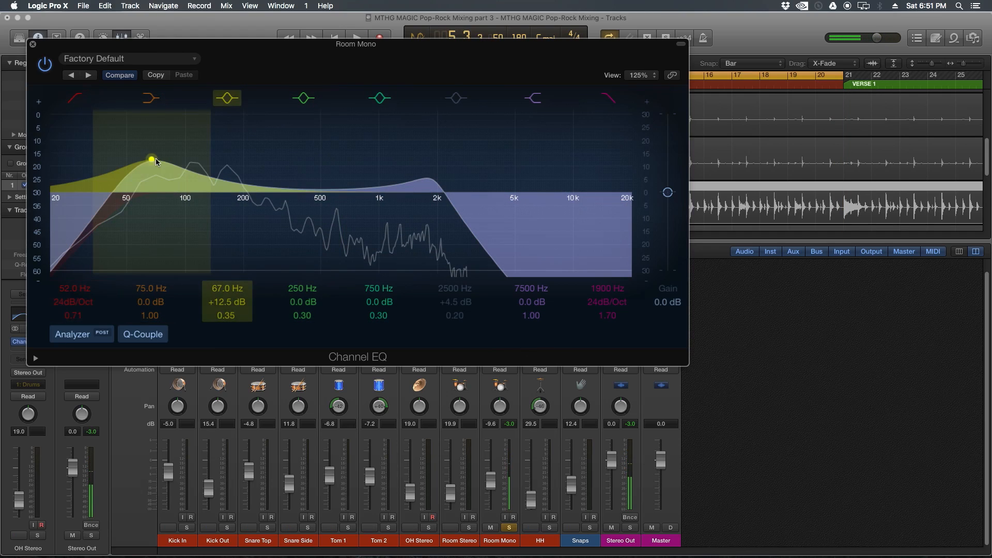
drag(225, 306, 226, 312)
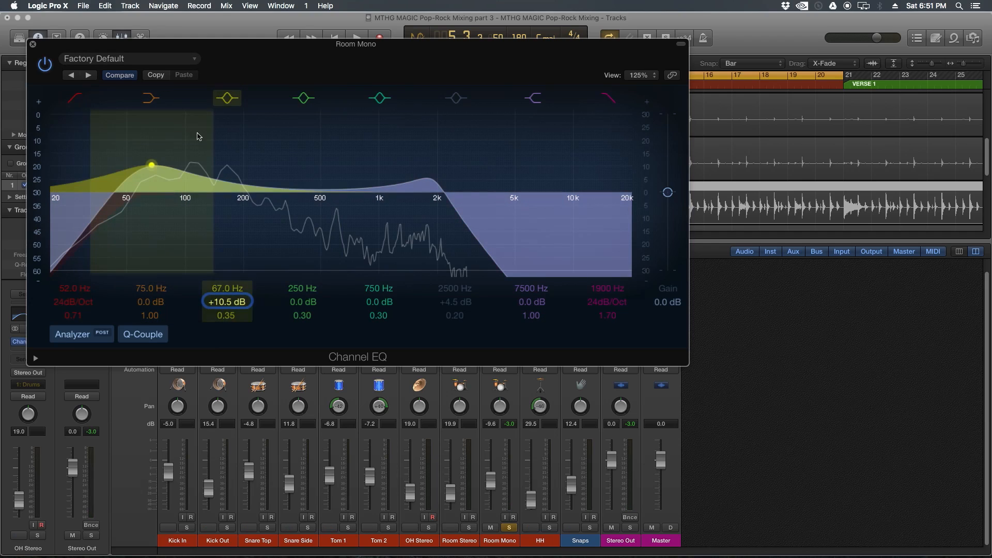
click(46, 59)
click(32, 45)
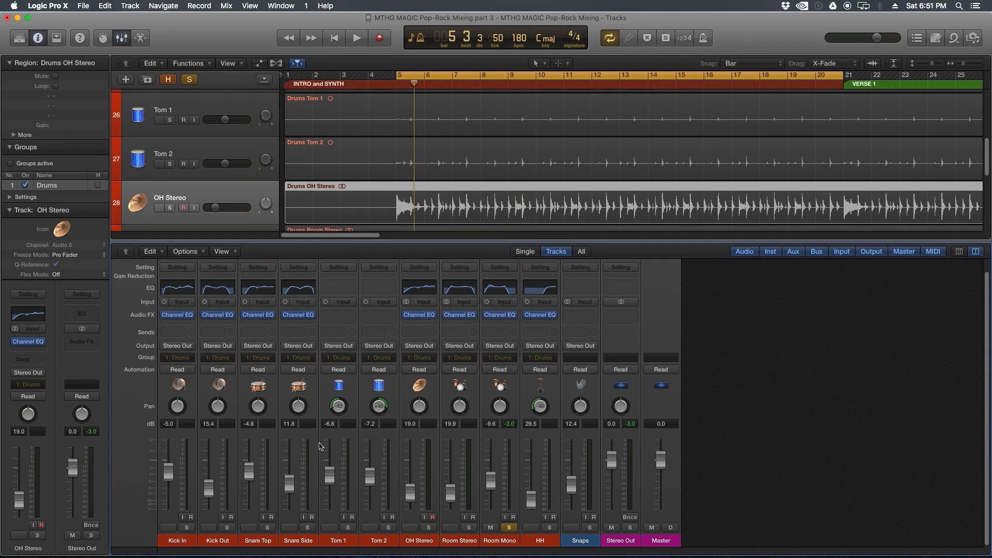
Step: Clear Room Mono's solo, solo all the drum tracks from Kick In to HH and play them
click(510, 528)
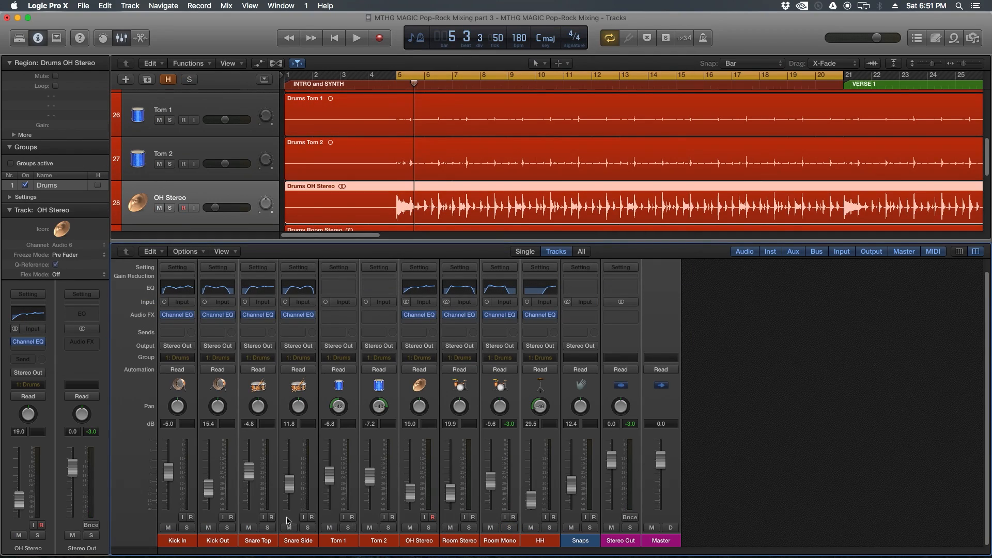
drag(187, 541, 541, 542)
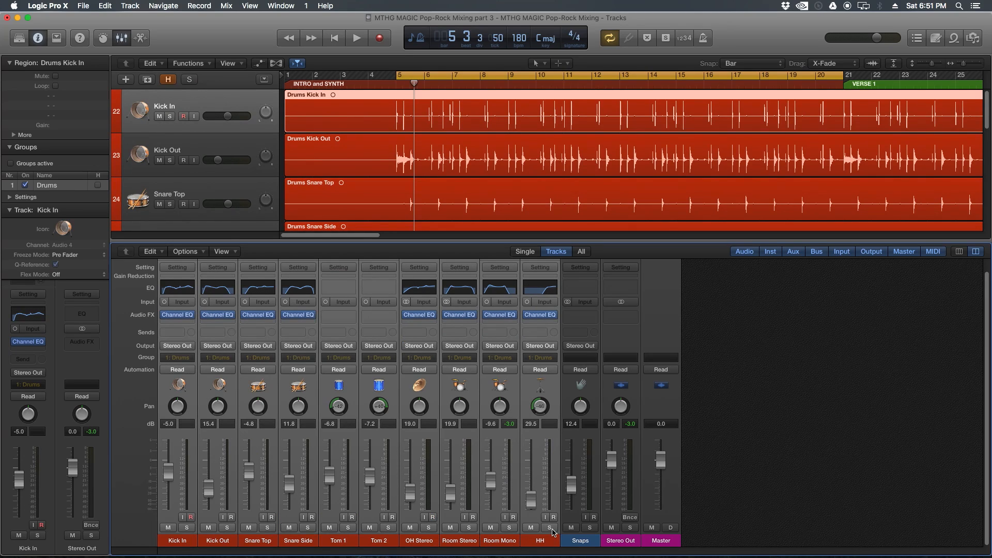
click(551, 528)
key(space)
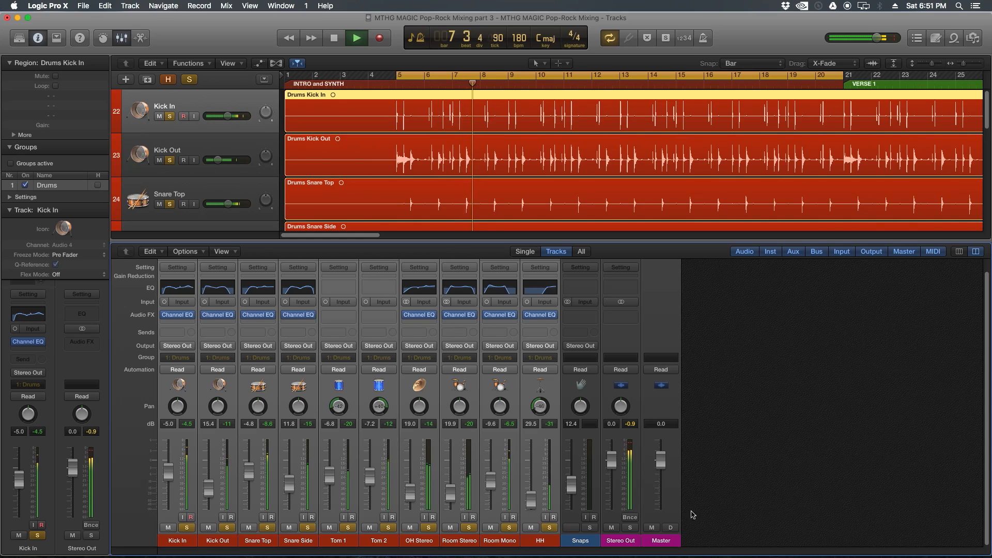
Step: Deselect the drum channel strips and set Room Stereo to -17.8 dB, Room Mono to -9.8 dB and OH Stereo to -20.0 dB
click(726, 505)
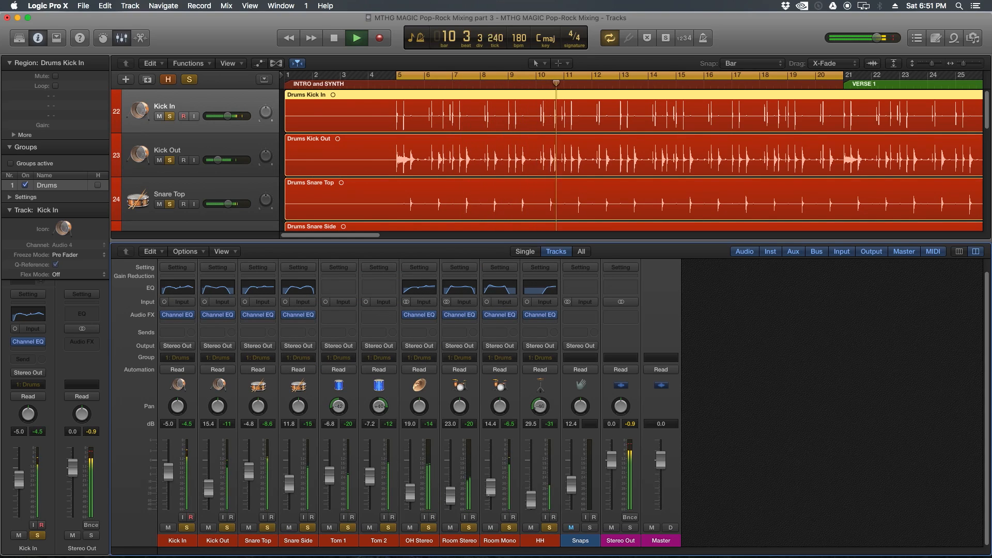
drag(452, 501, 452, 489)
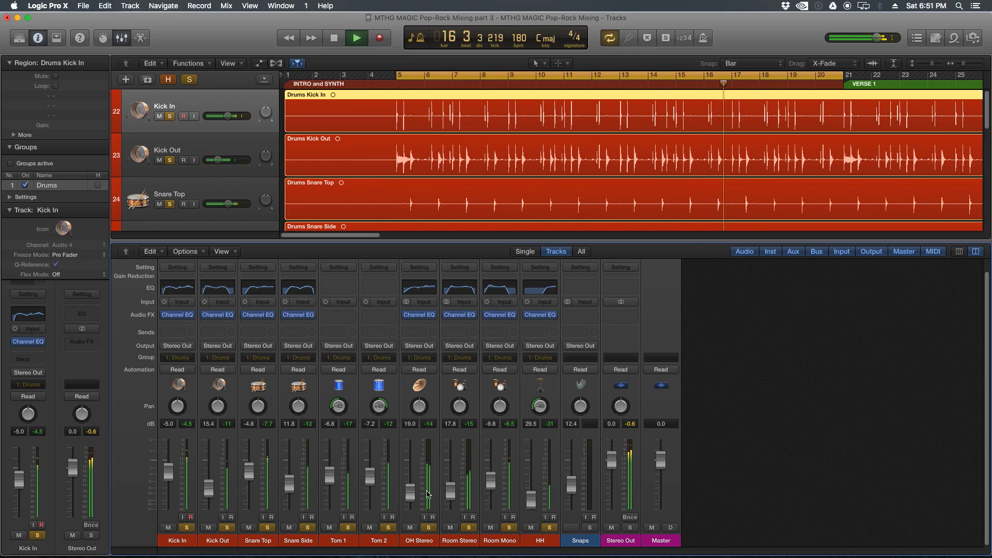
drag(410, 493, 411, 495)
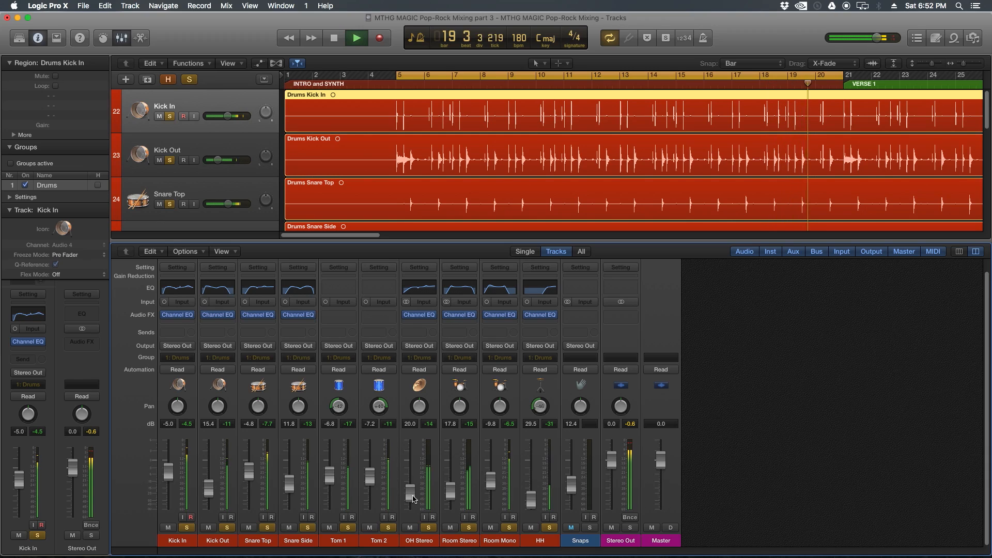
Step: Set Snare Side to -16.8 dB, Snare Top to -3.8 dB, Kick In to -4.5 dB and Kick Out to -12.8 dB, and stop playback
drag(285, 486, 256, 478)
drag(169, 473, 209, 485)
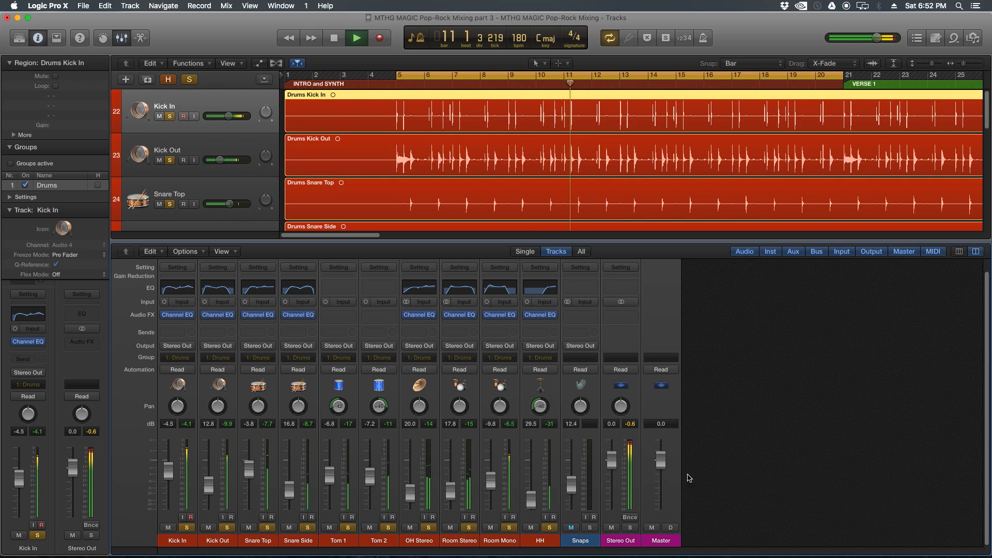
key(space)
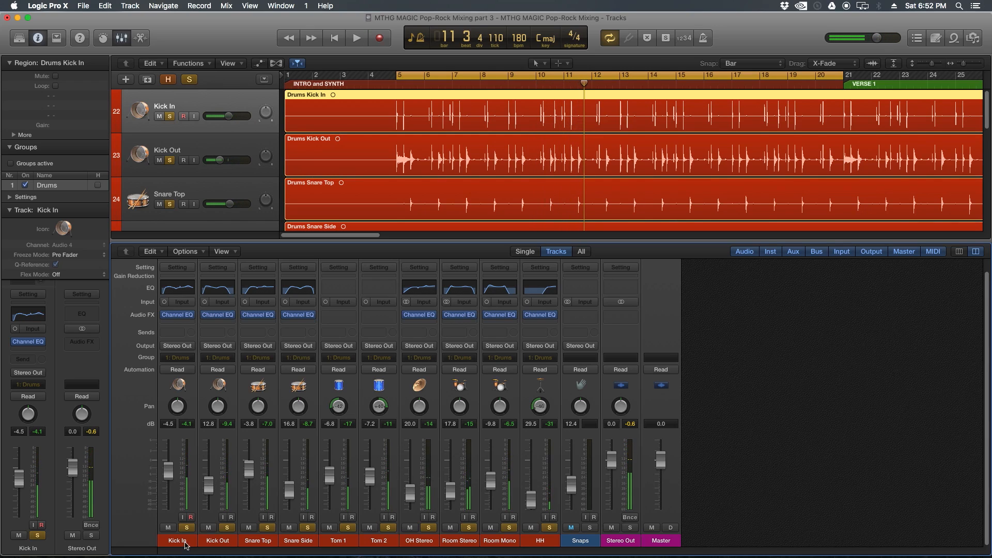
Step: Switch the solos of all the drum tracks off and back on, and hide the Mixer
click(550, 527)
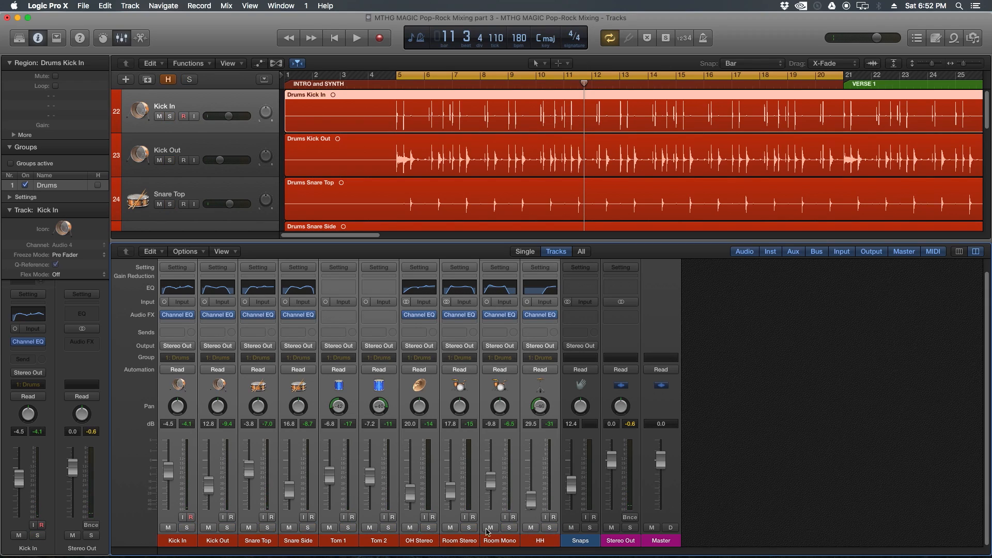
click(347, 528)
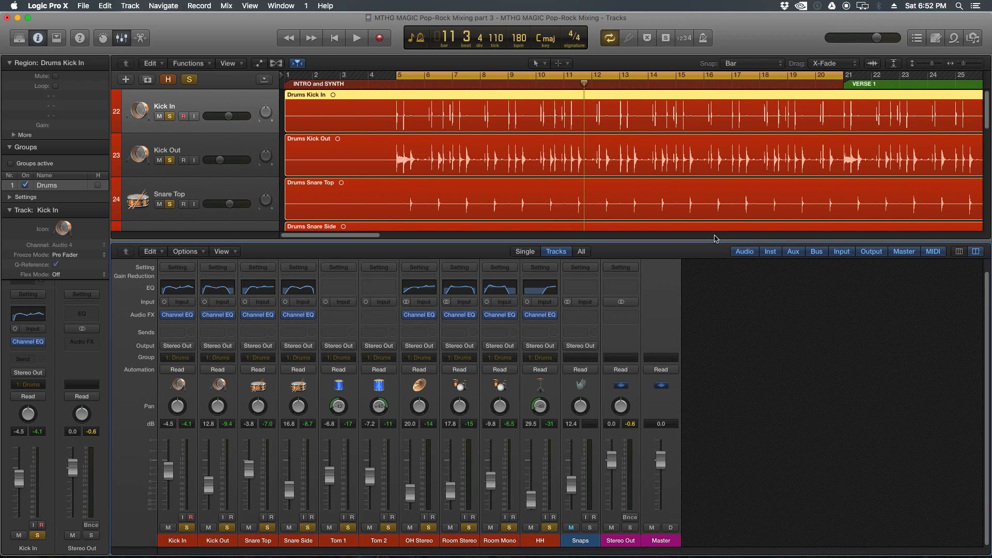
key(super+Left)
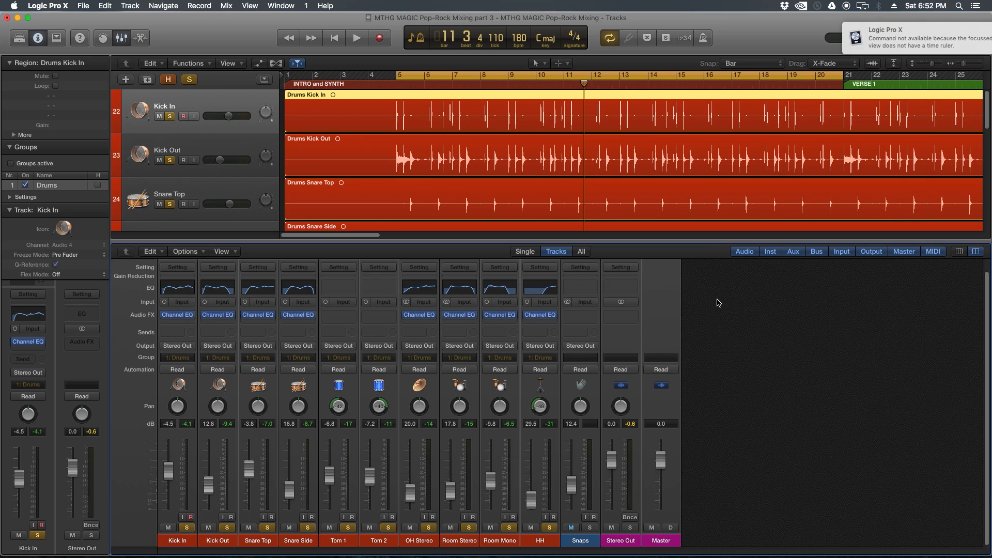
key(x)
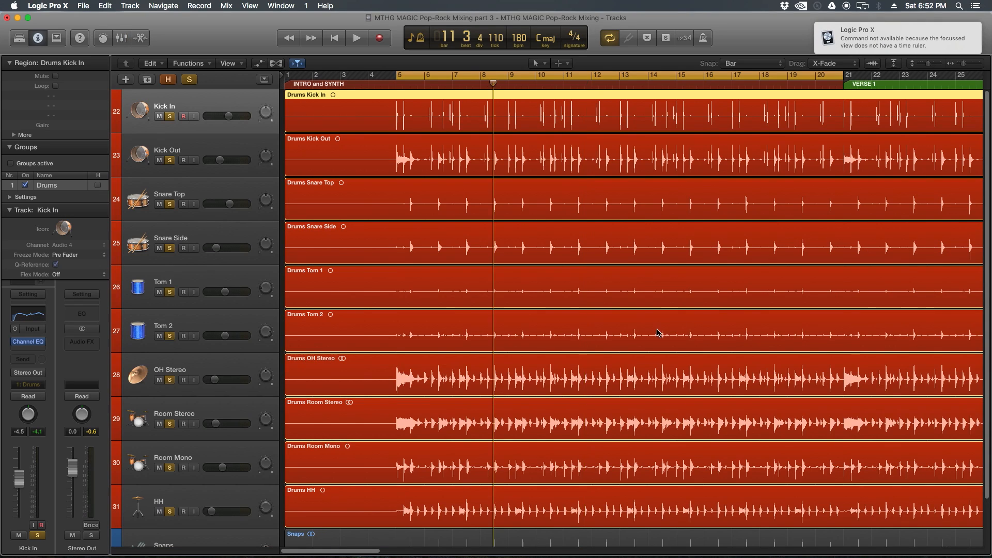
Step: Move the cycle range to CHORUS 3 starting at bar 153 and place the playhead at bar 165
key(super+Left)
key(super+Left)
key(super+Left)
key(super+Left)
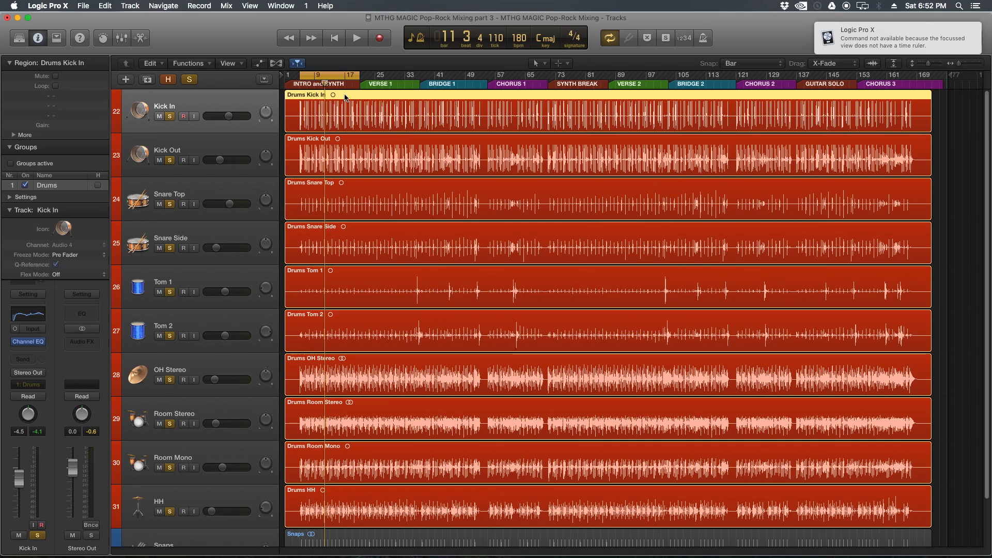
drag(337, 76, 894, 122)
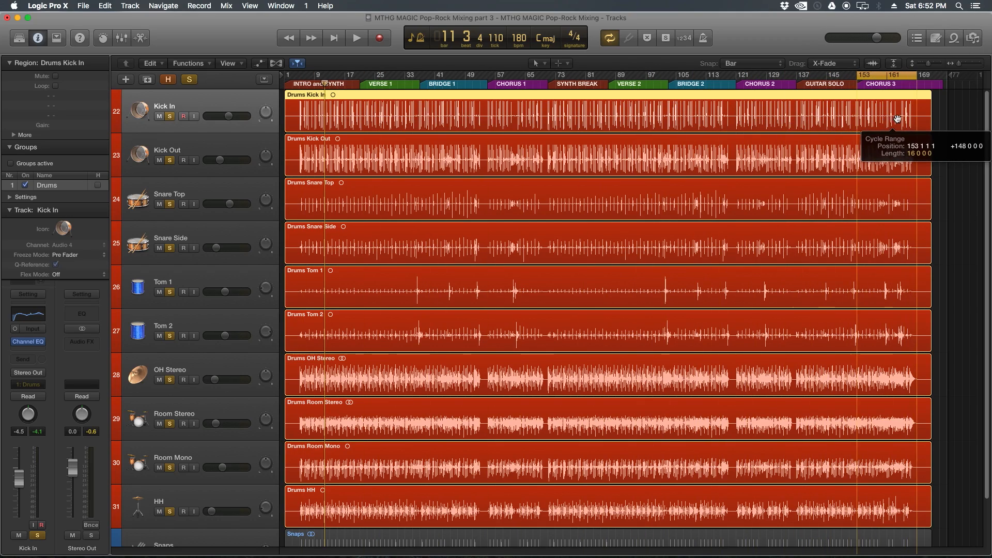
key(super+Right)
key(super+Right)
scroll(854, 128, right, 15)
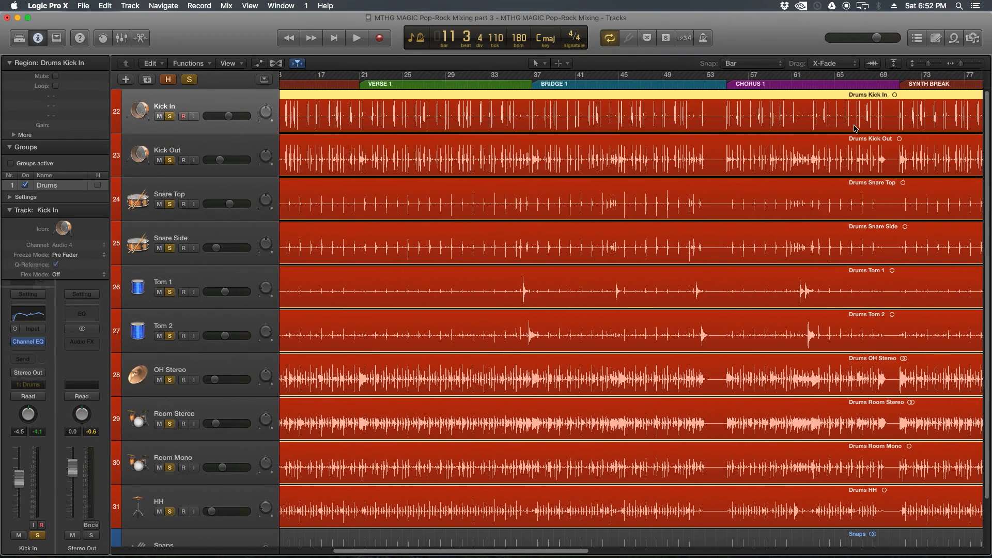
scroll(855, 129, right, 8)
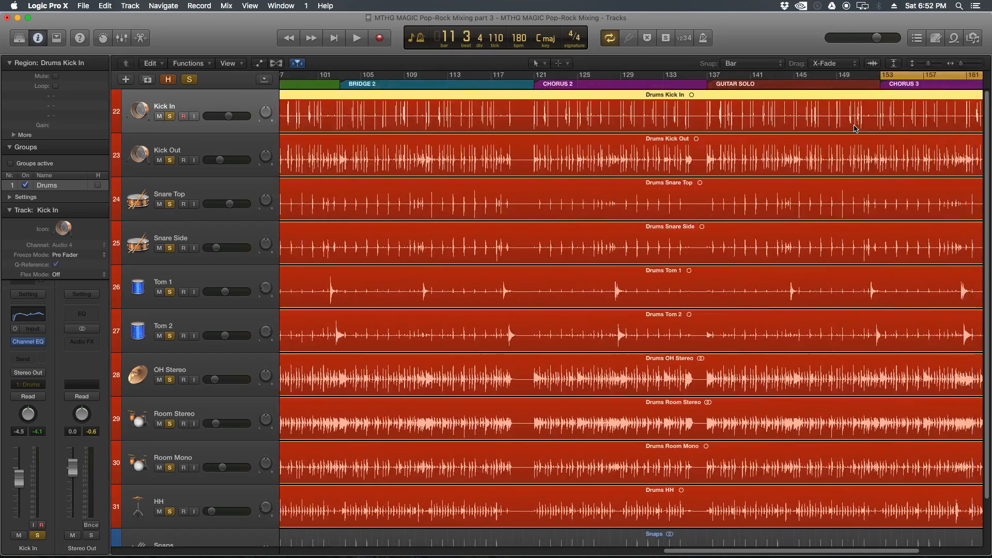
click(846, 77)
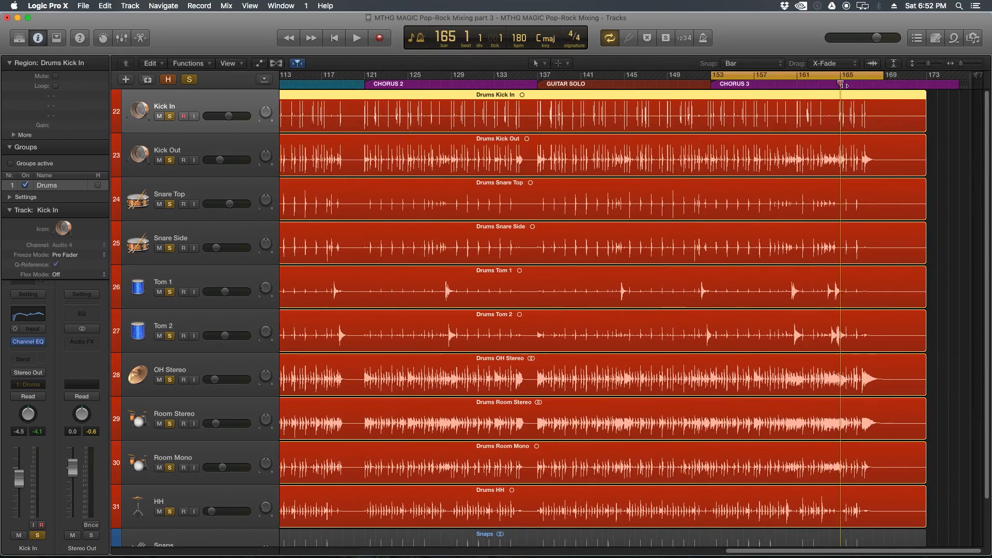
Step: Narrow the cycle range to bars 160 to 162, around the first tom fill, checking the passage in playback and stopping it
key(super+Right)
key(super+Right)
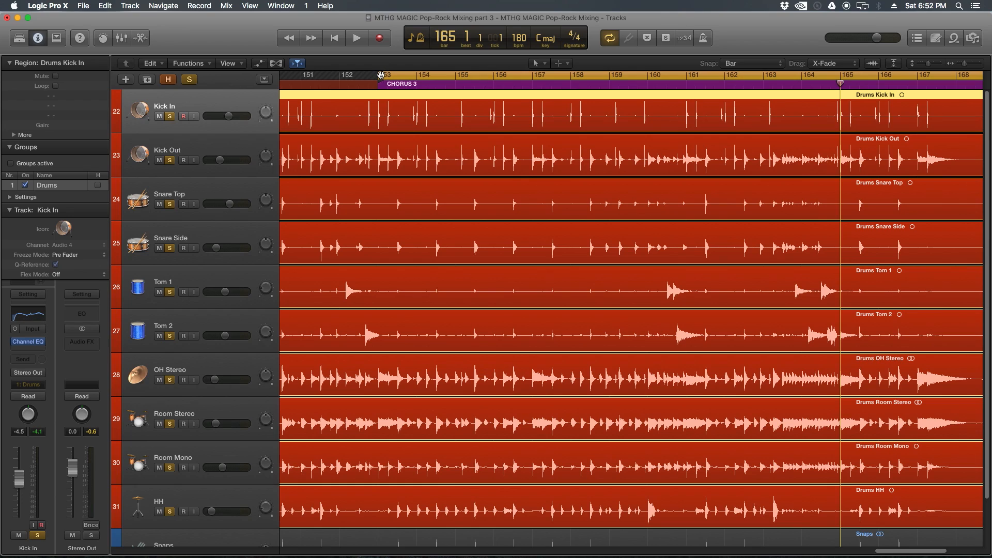
drag(378, 77, 650, 112)
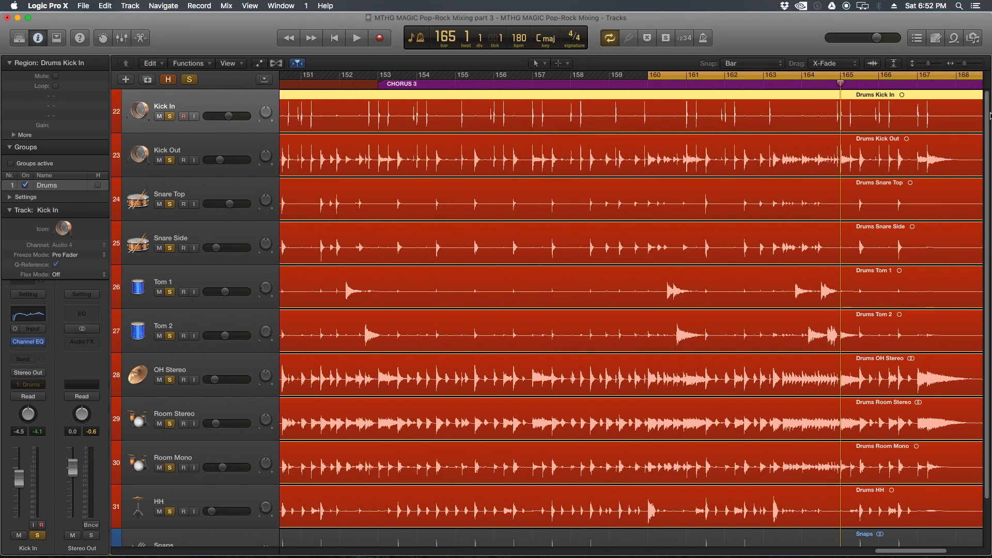
key(super+Left)
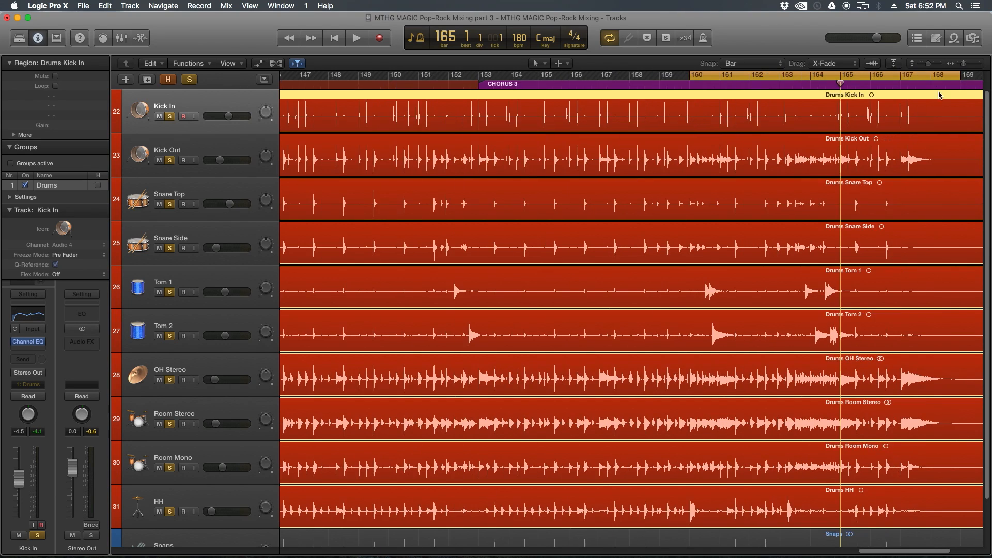
click(964, 77)
click(953, 74)
key(space)
drag(952, 77, 862, 80)
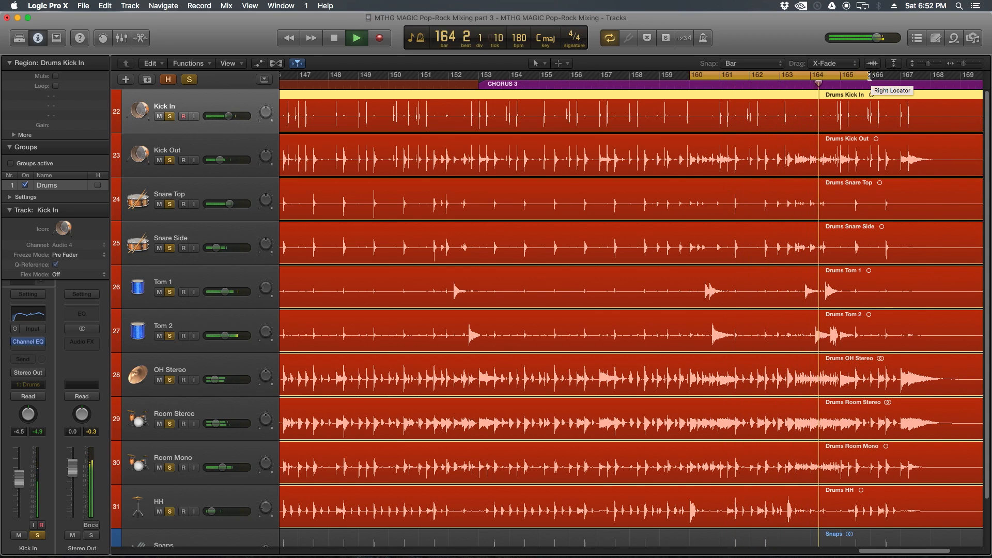
key(space)
drag(871, 77, 736, 85)
key(super+Right)
key(super+Right)
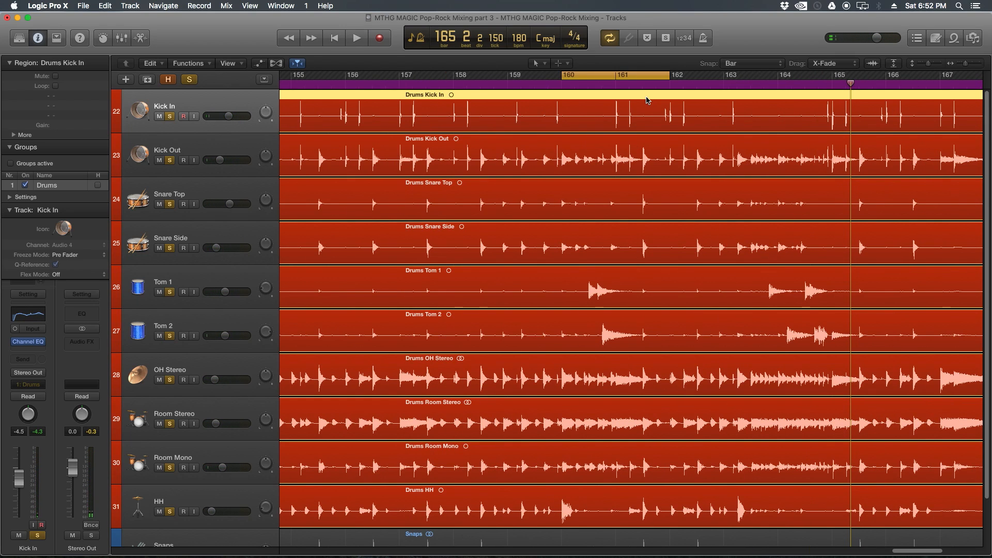
Step: Show the Mixer, clear the solos of all drum tracks, solo only Tom 1 and start playback
key(x)
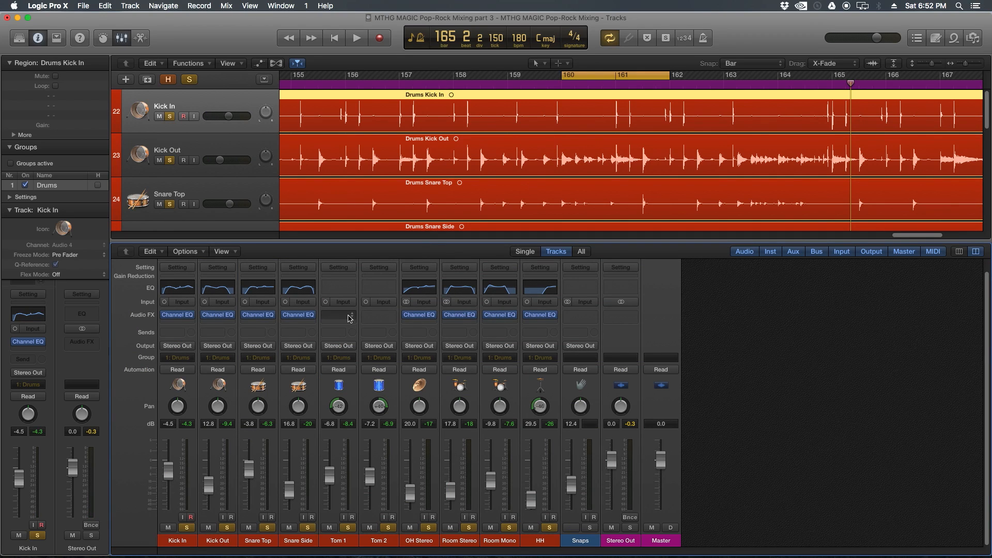
drag(187, 528, 550, 528)
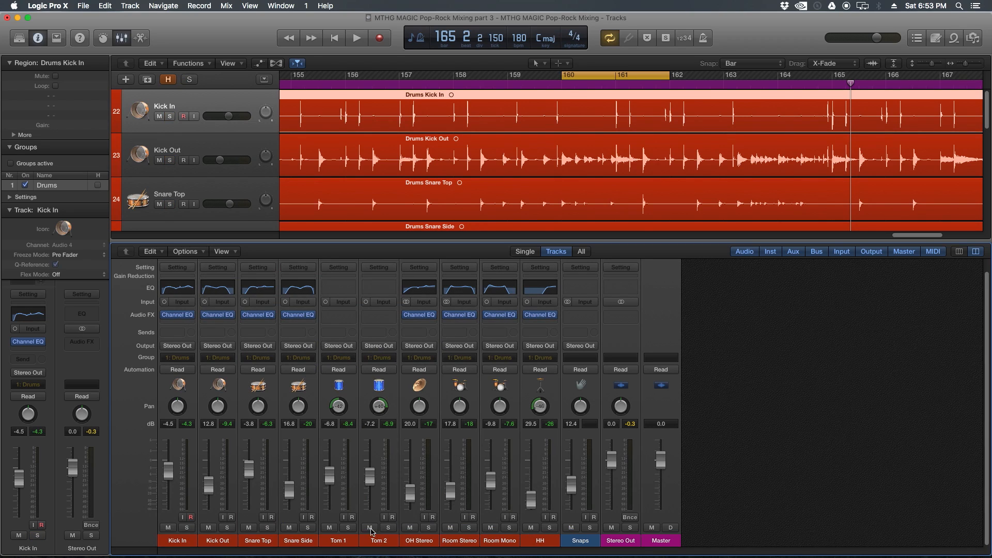
click(352, 529)
key(space)
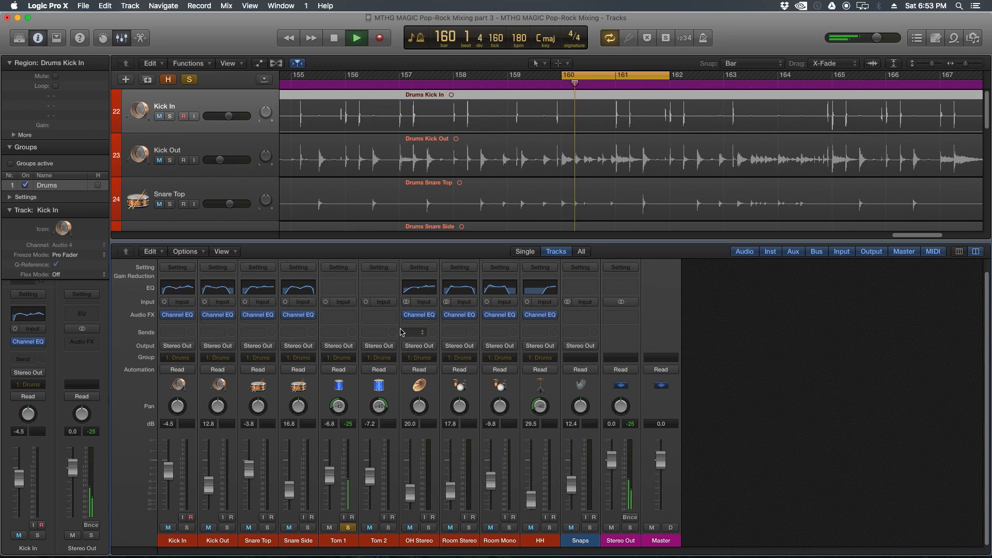
Step: Insert a mono Channel EQ on Tom 1 and reposition its plug-in window
click(347, 318)
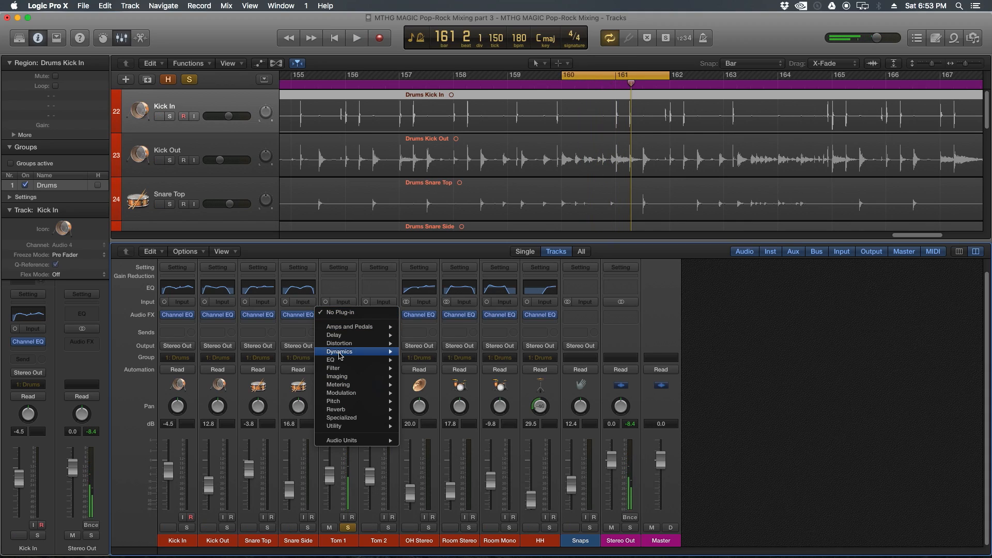
mouse_move(346, 359)
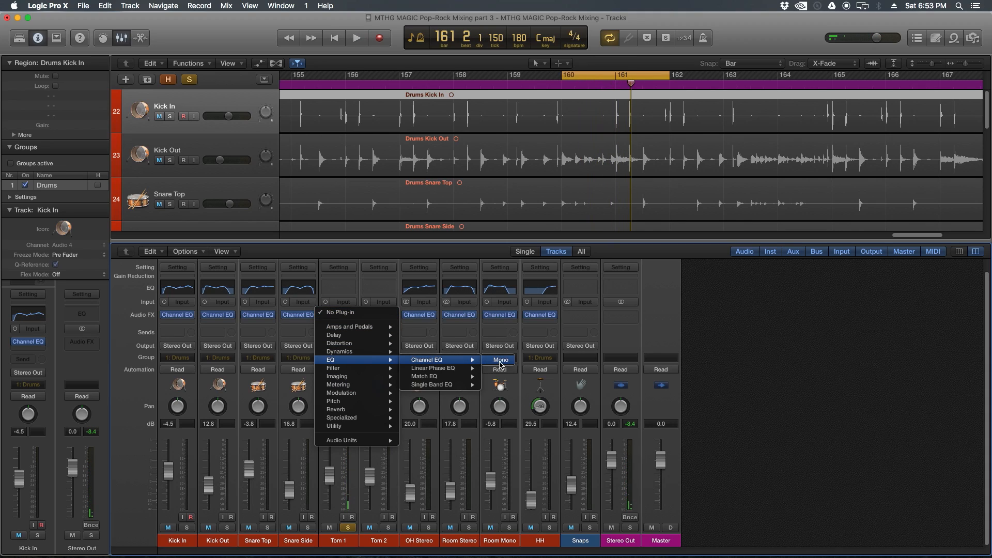
click(500, 362)
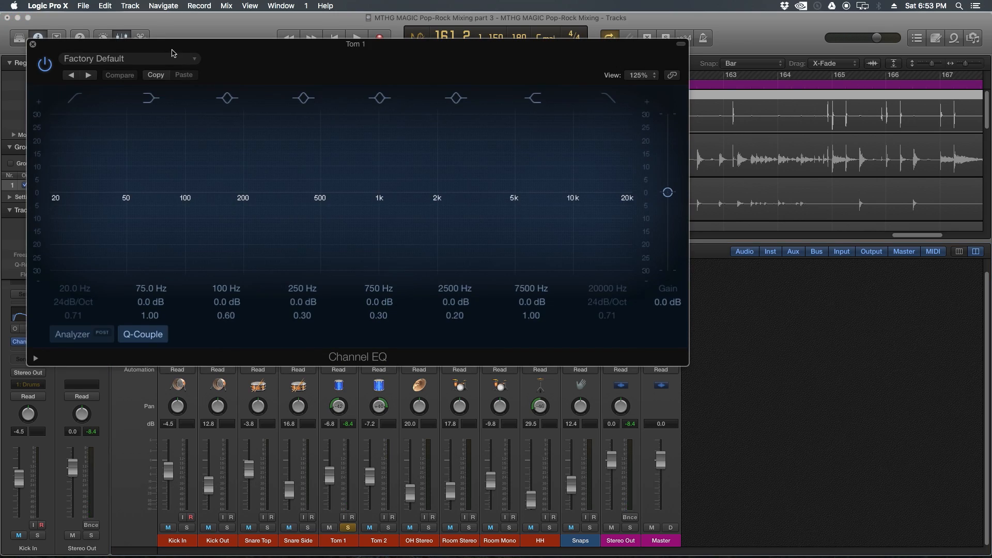
drag(173, 53, 216, 75)
Step: Try the drum presets Tom EQ and Tom EQ High on Tom 1, and load Tom EQ Medium
click(168, 80)
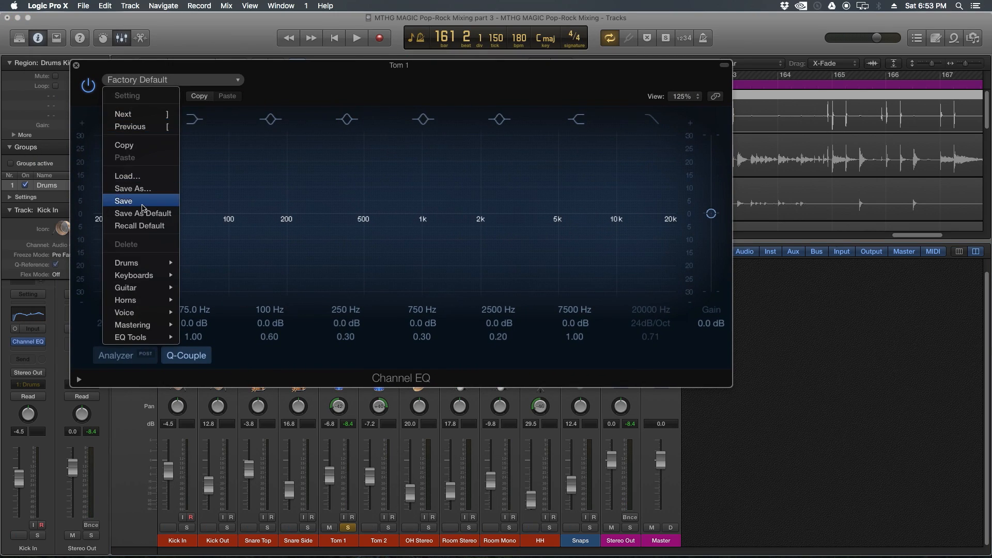
mouse_move(143, 265)
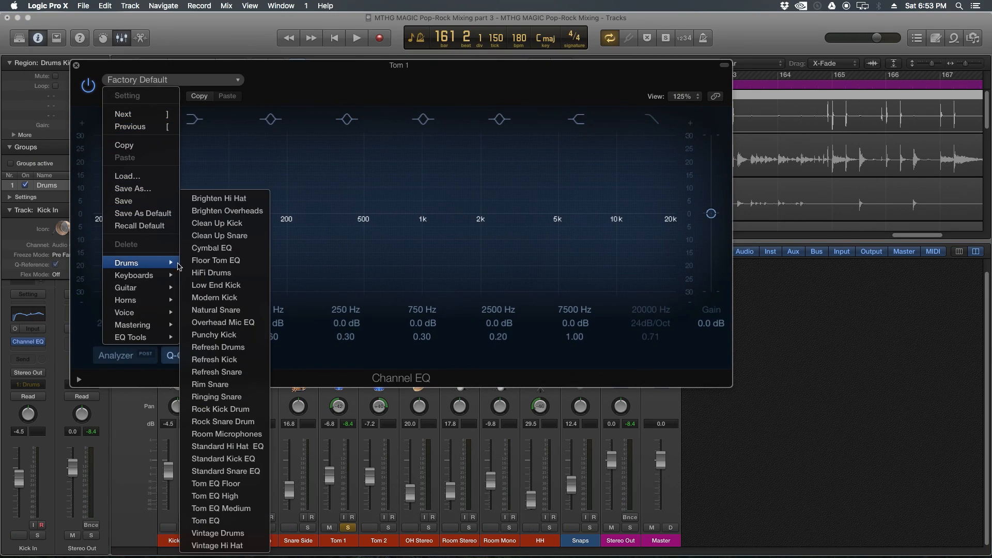
click(227, 522)
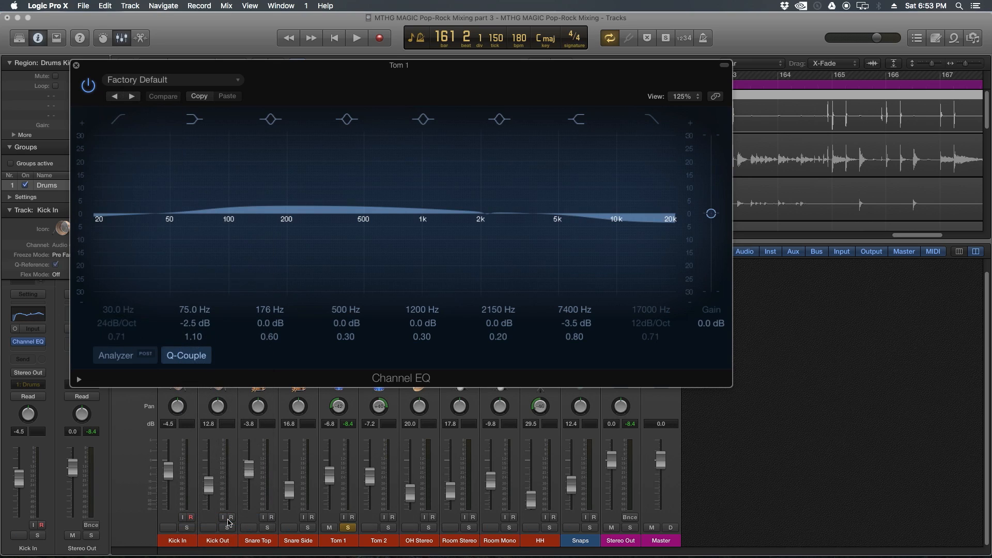
click(172, 81)
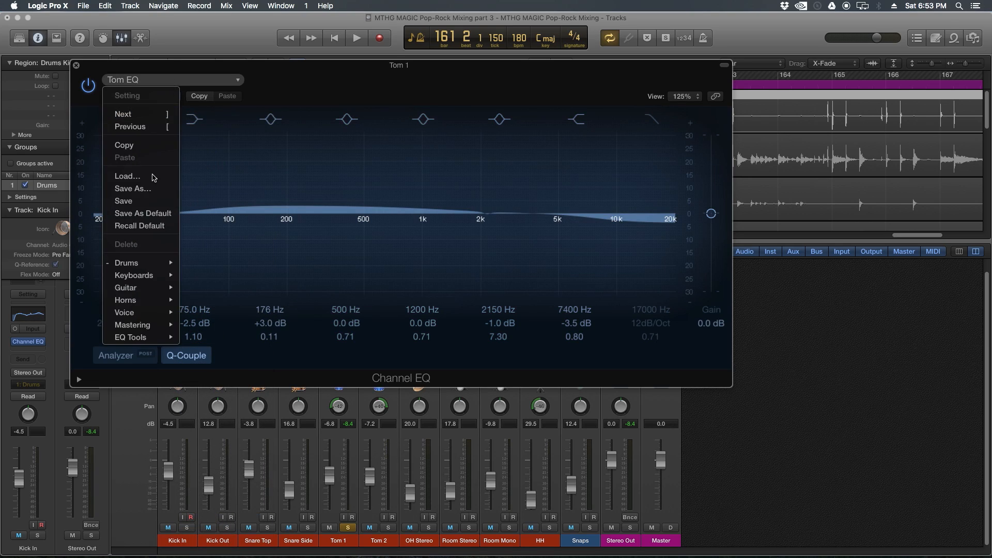
mouse_move(170, 265)
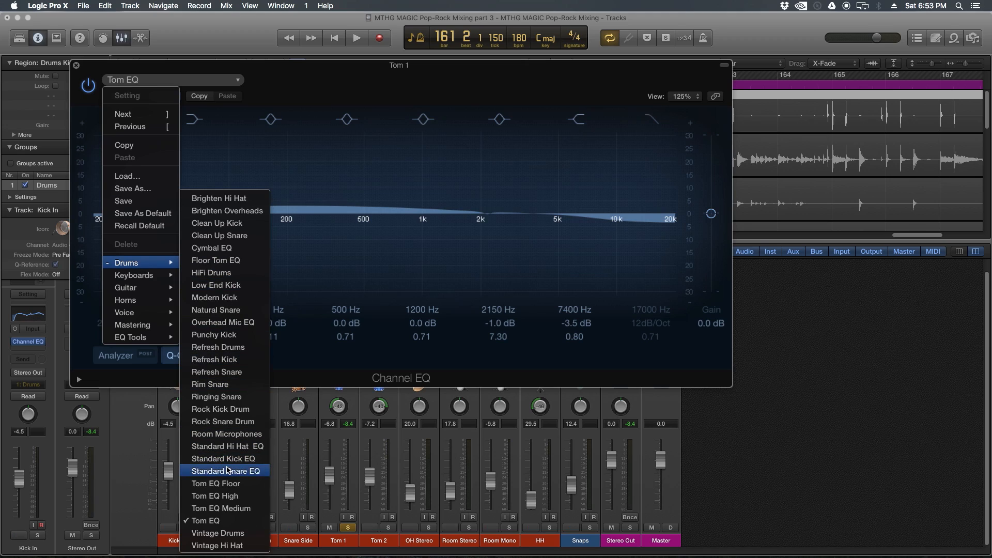
click(250, 495)
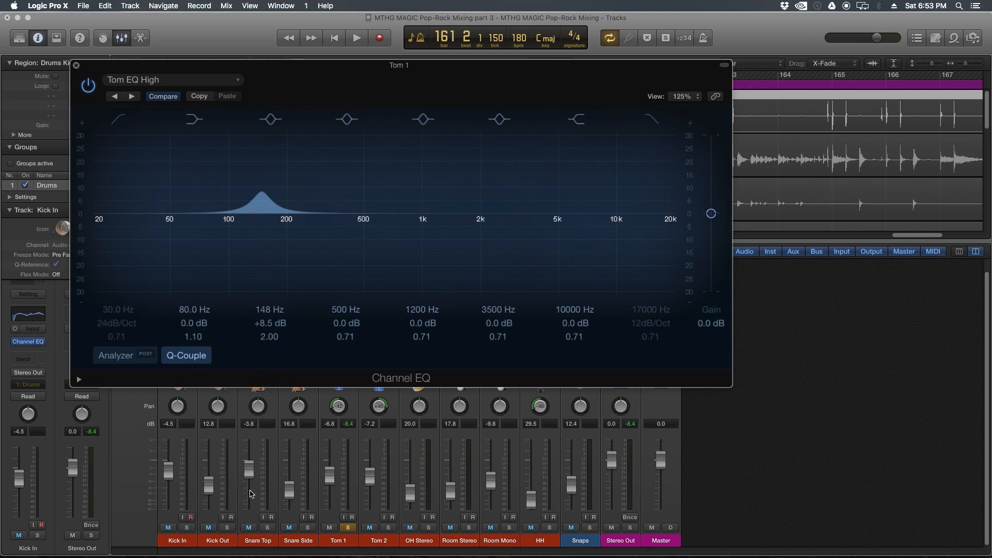
click(178, 81)
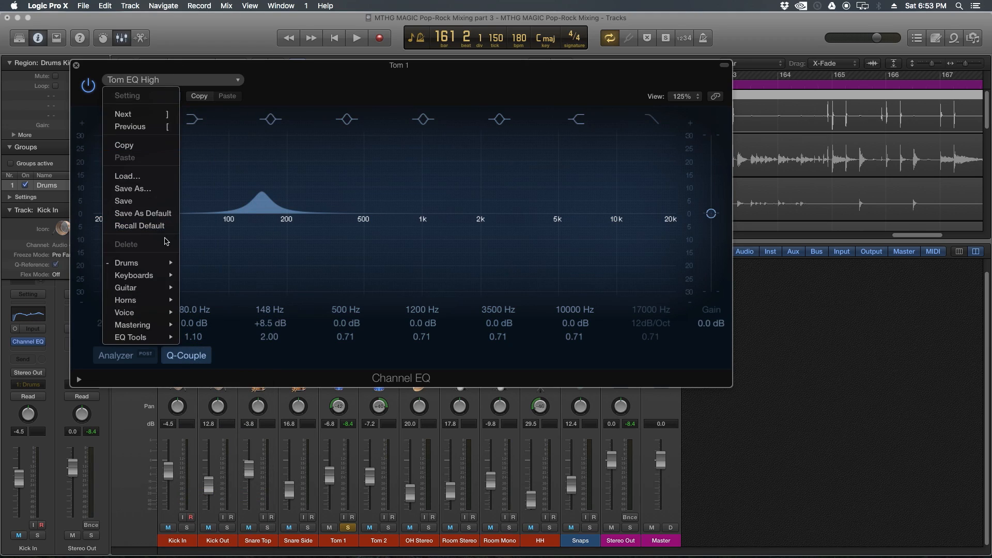
mouse_move(173, 264)
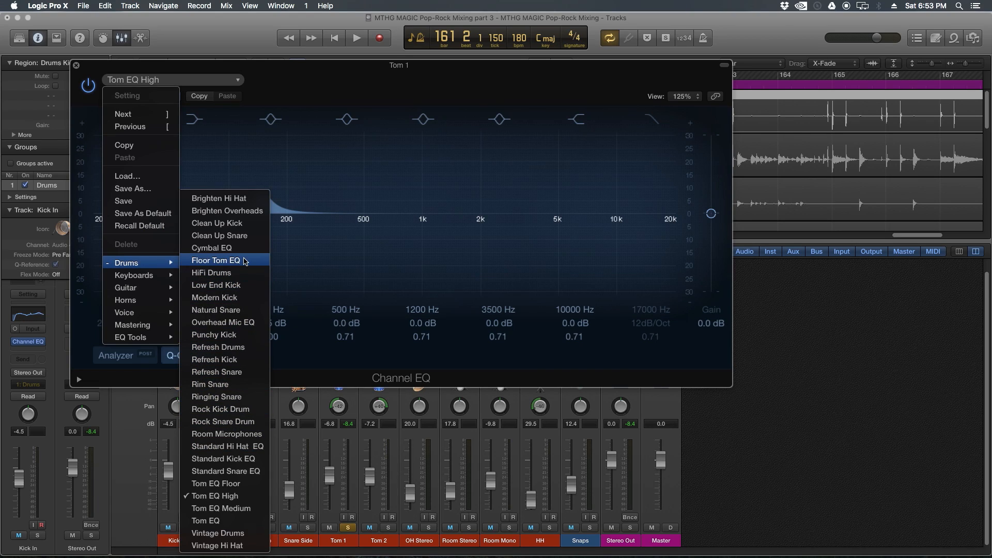
click(231, 509)
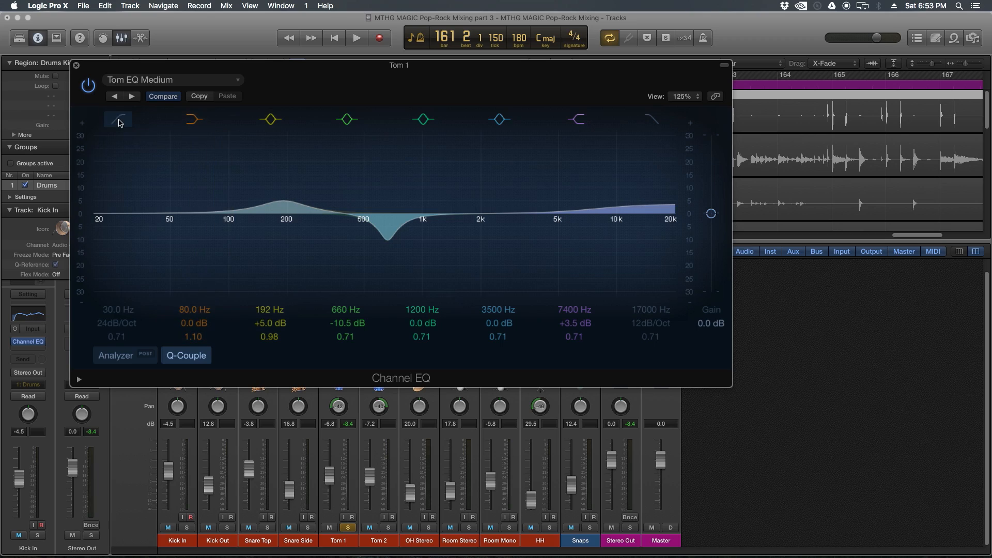
Step: Enable Tom 1's low cut at 56 Hz and move the preset's low boost down to 104 Hz
drag(110, 315, 110, 292)
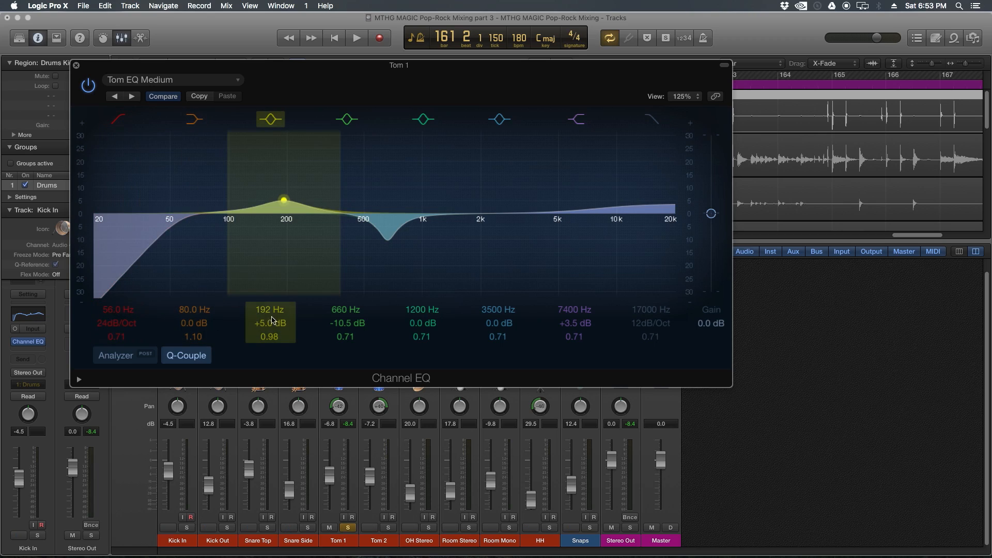
drag(270, 311, 270, 334)
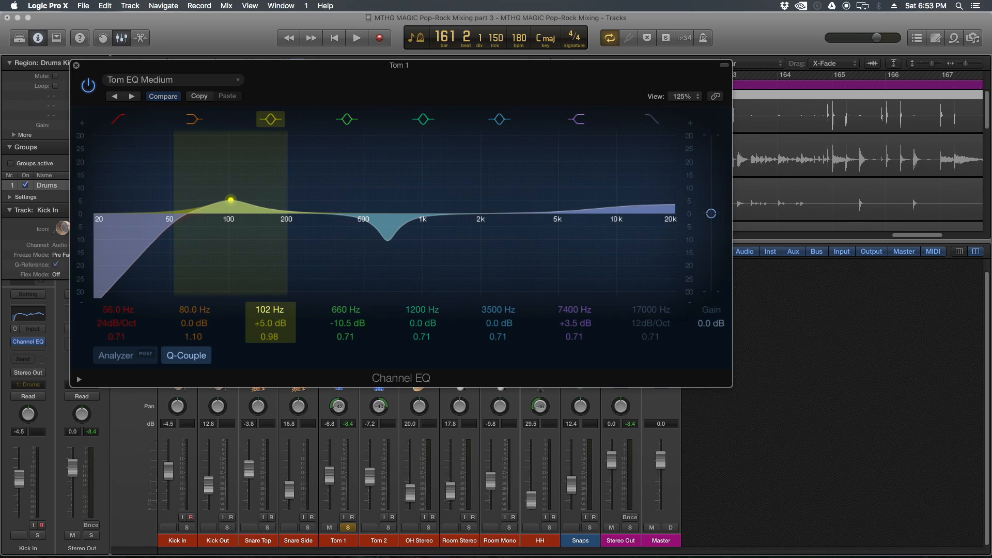
double_click(273, 339)
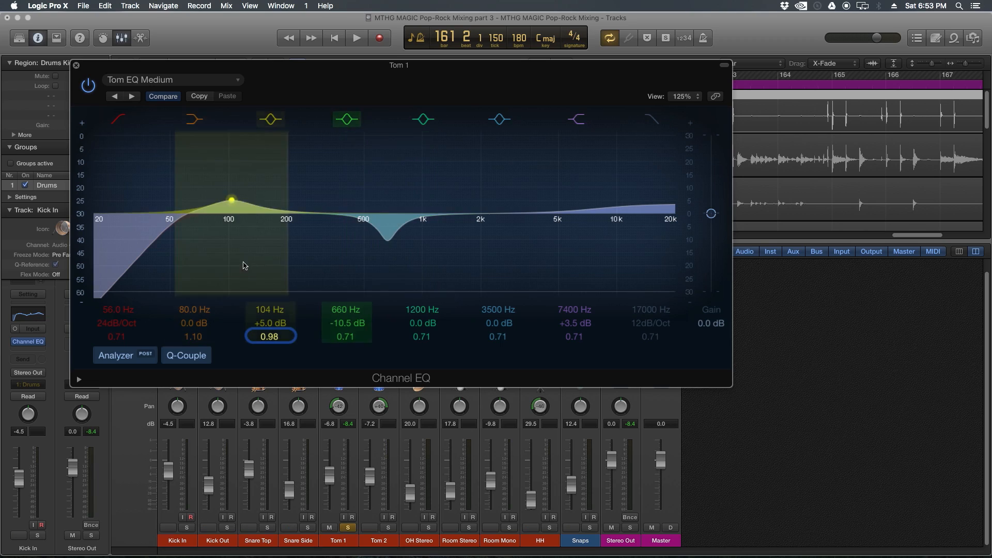
Step: Analyze Tom 1's pre-EQ signal in playback, set the low boost to 87 Hz and +6.0 dB, and the low cut slope to 48 dB/Oct
click(147, 354)
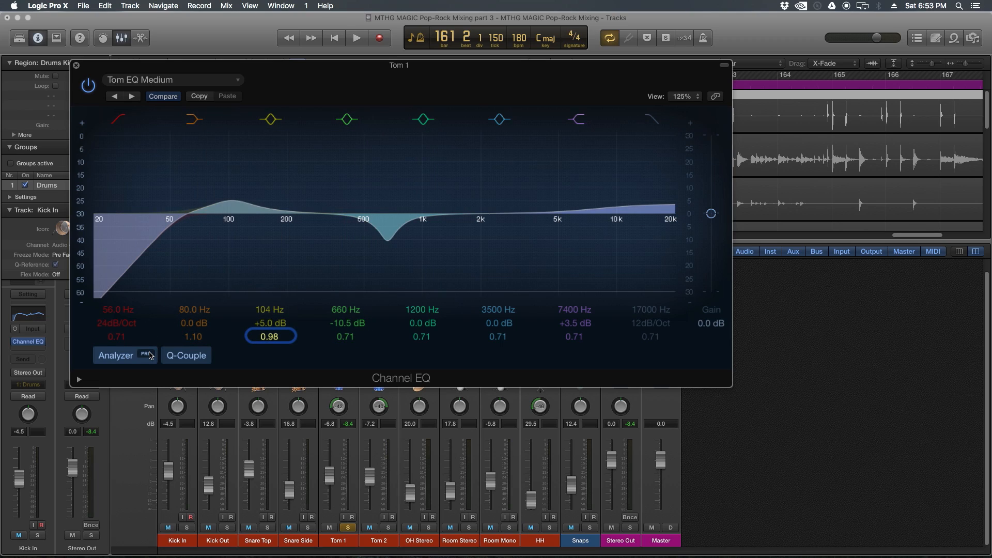
key(space)
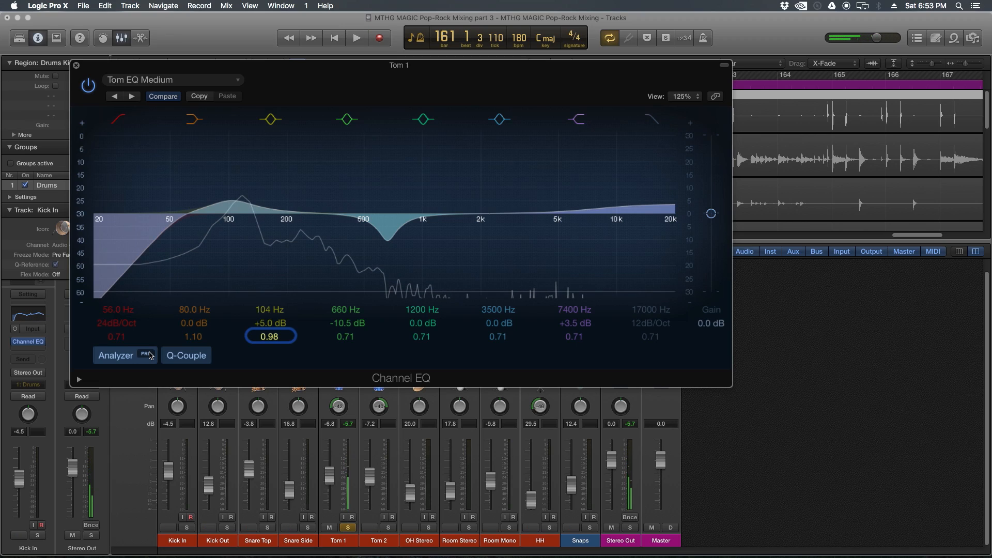
drag(271, 313, 271, 320)
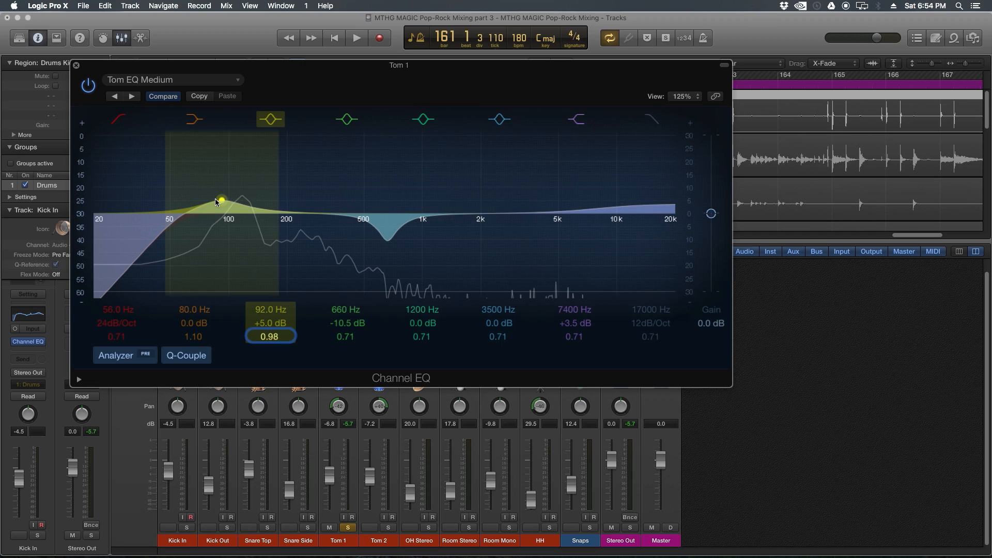
mouse_move(224, 200)
mouse_down()
mouse_move(271, 201)
mouse_move(217, 197)
mouse_up()
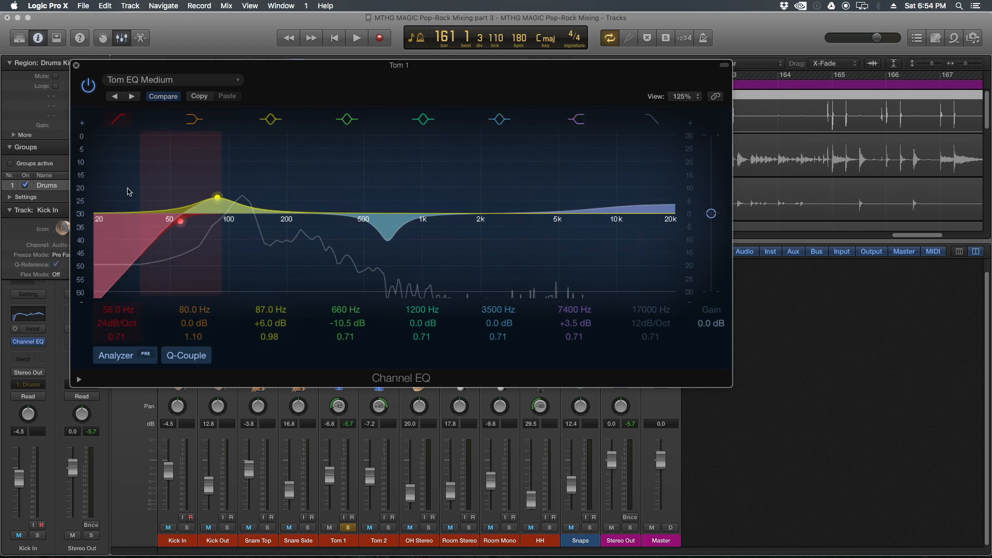
drag(117, 323, 116, 316)
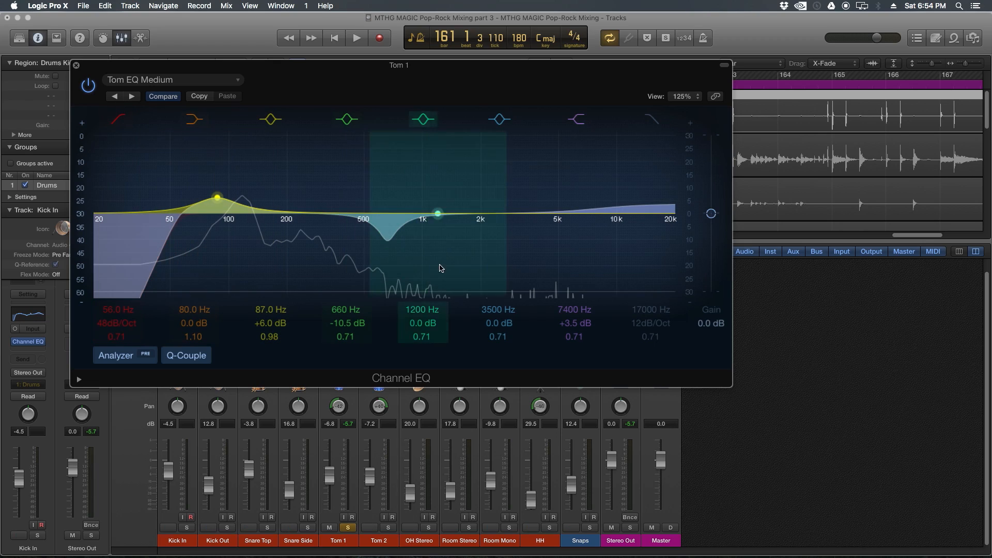
Step: Set Tom 1's mid cut to 510 Hz and -7.0 dB, and boost the 3500 Hz band at 4100 Hz by +6.5 dB with Q 1.10
drag(387, 239, 365, 241)
drag(352, 326, 351, 321)
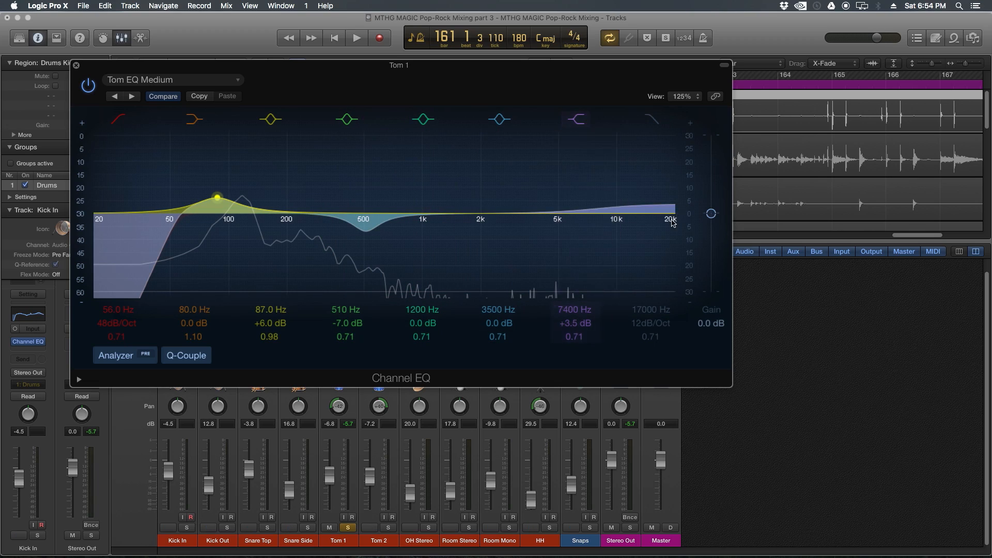
drag(507, 325, 497, 306)
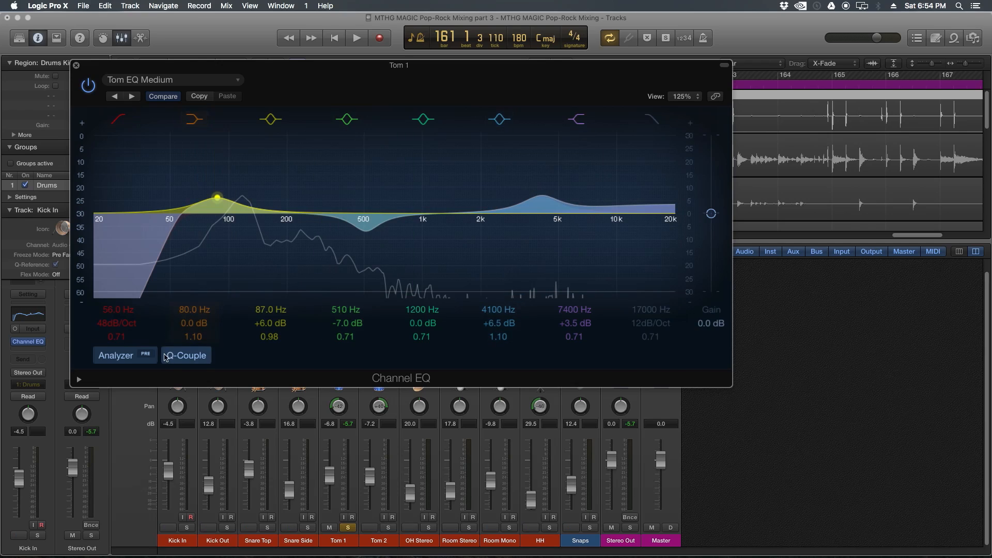
Step: Play Tom 1 with the analyzer set to post-EQ, bypassing and re-enabling the Channel EQ to compare the sound
key(space)
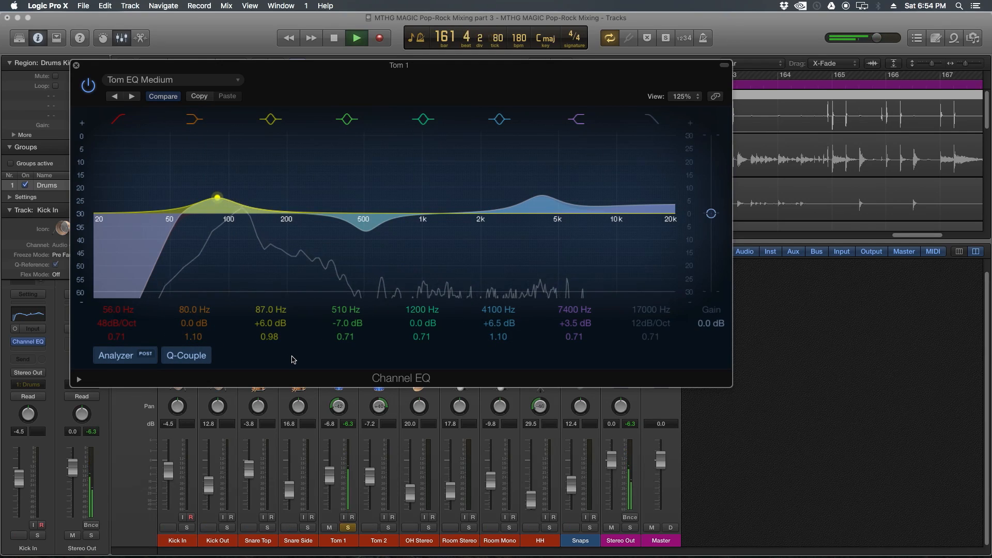
click(91, 85)
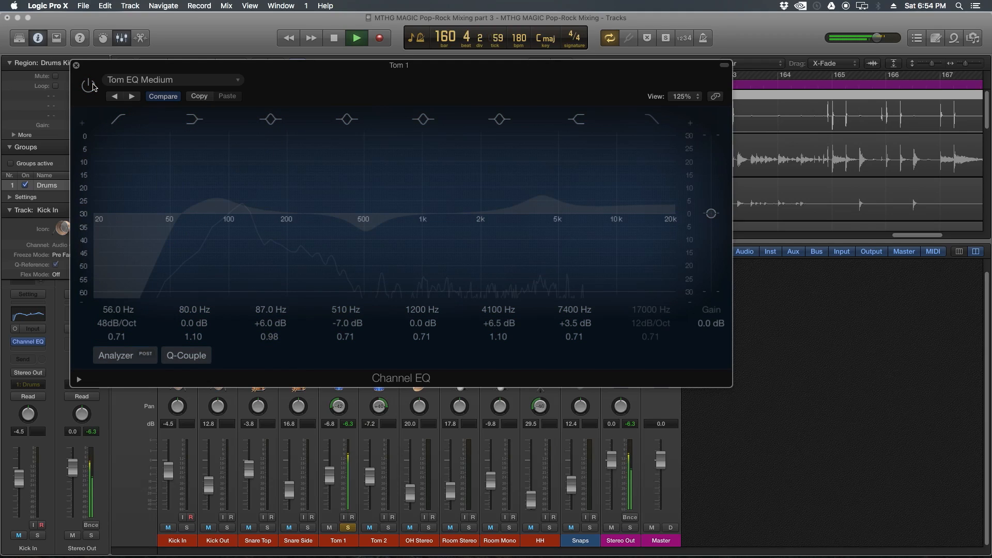
click(92, 85)
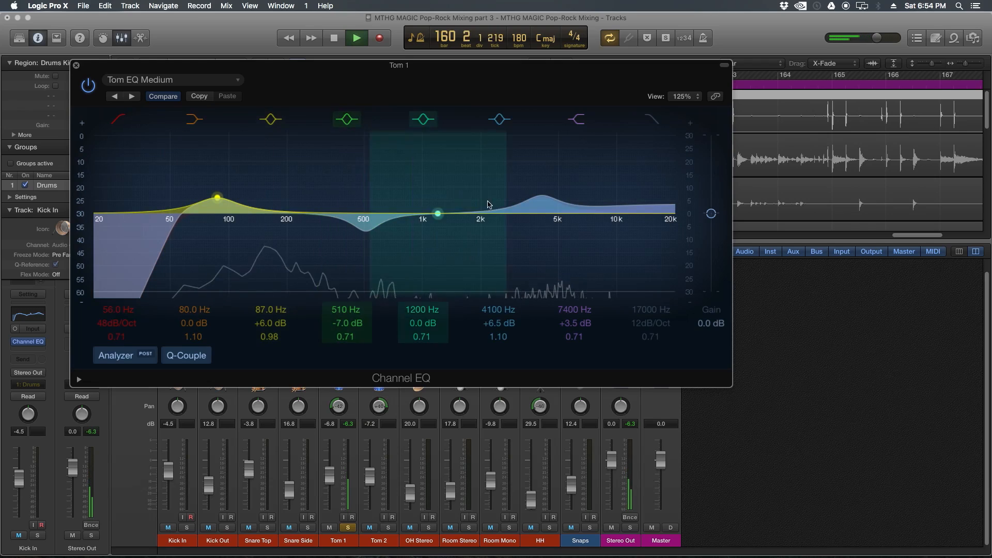
Step: Raise Tom 1's 7400 Hz high shelf to +8.0 dB, compare with the EQ bypassed, and enable the 17000 Hz high cut
drag(575, 323, 575, 309)
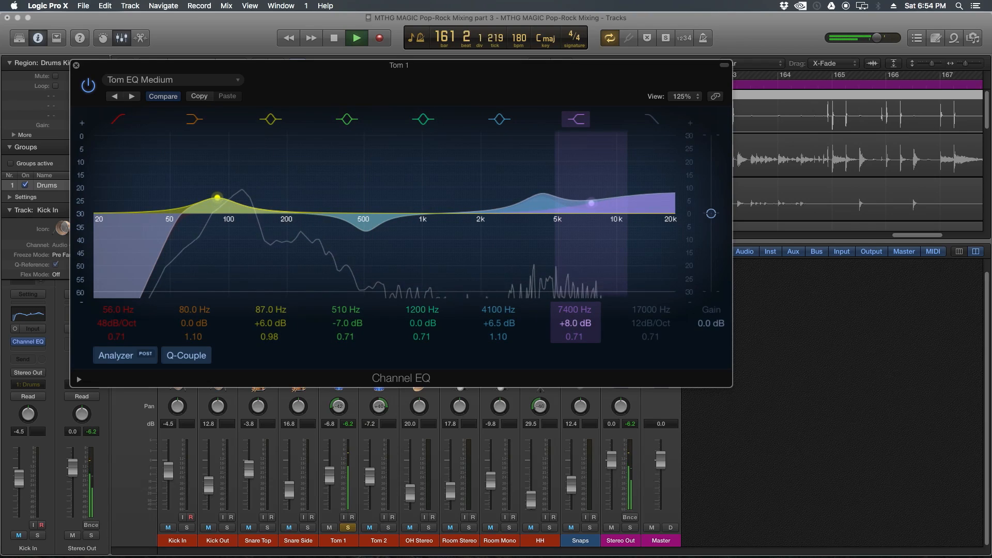
click(88, 85)
click(88, 85)
click(652, 119)
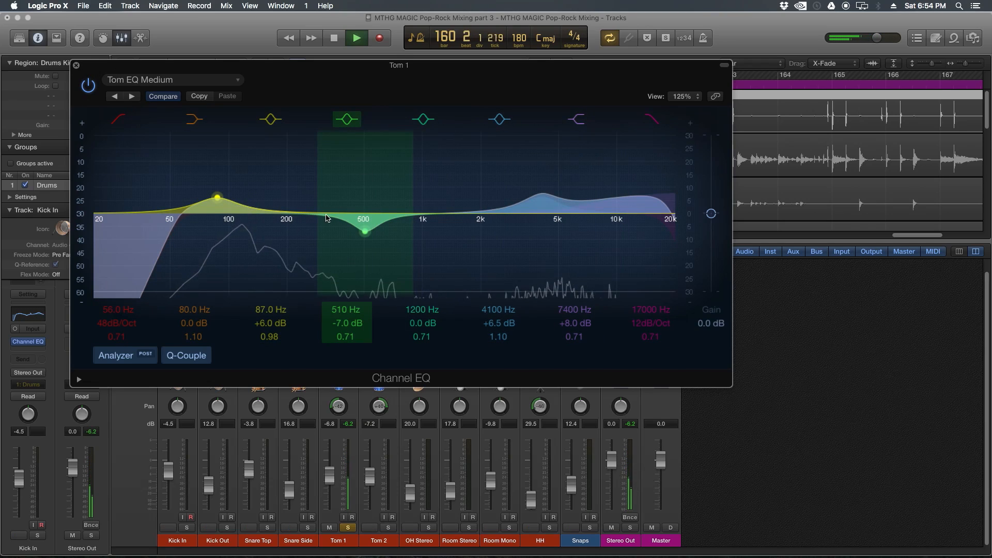
Step: Copy Tom 1's Channel EQ to Tom 2, open the copy, and play both toms soloed
click(87, 82)
key(space)
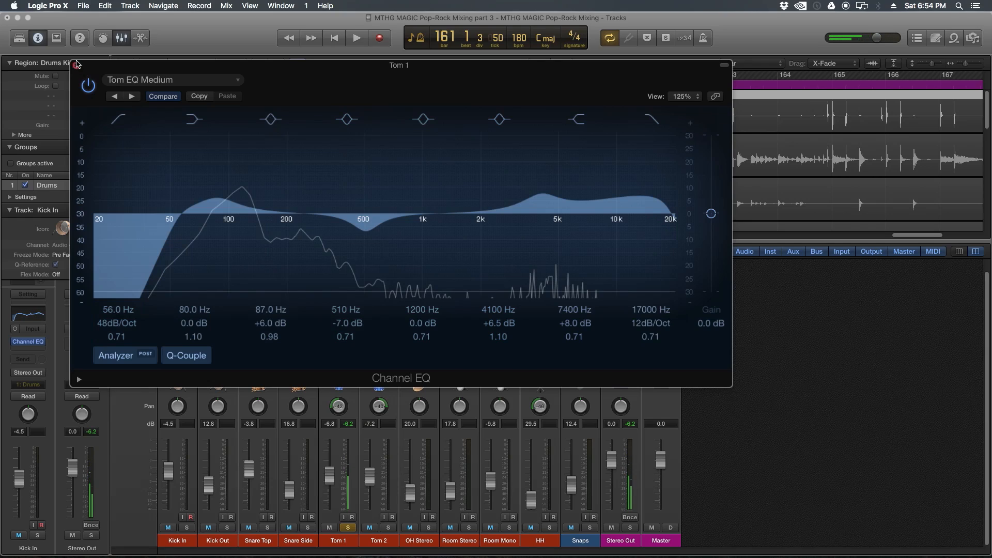
click(77, 64)
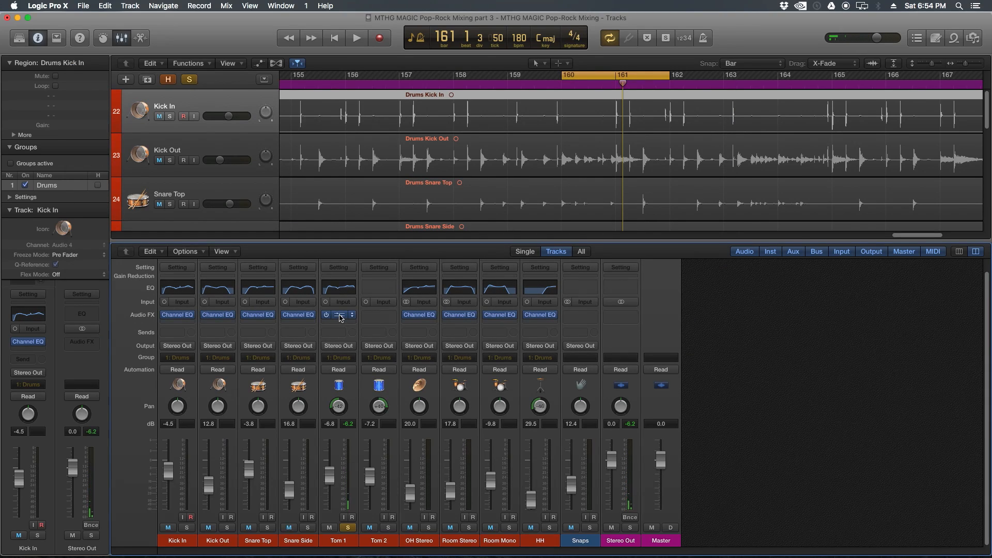
drag(361, 317, 383, 318)
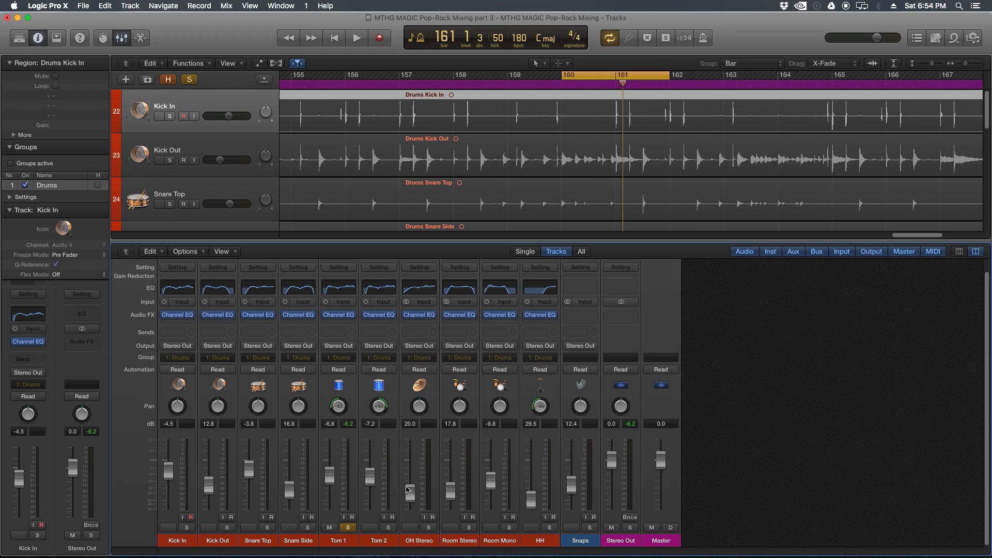
click(382, 318)
key(space)
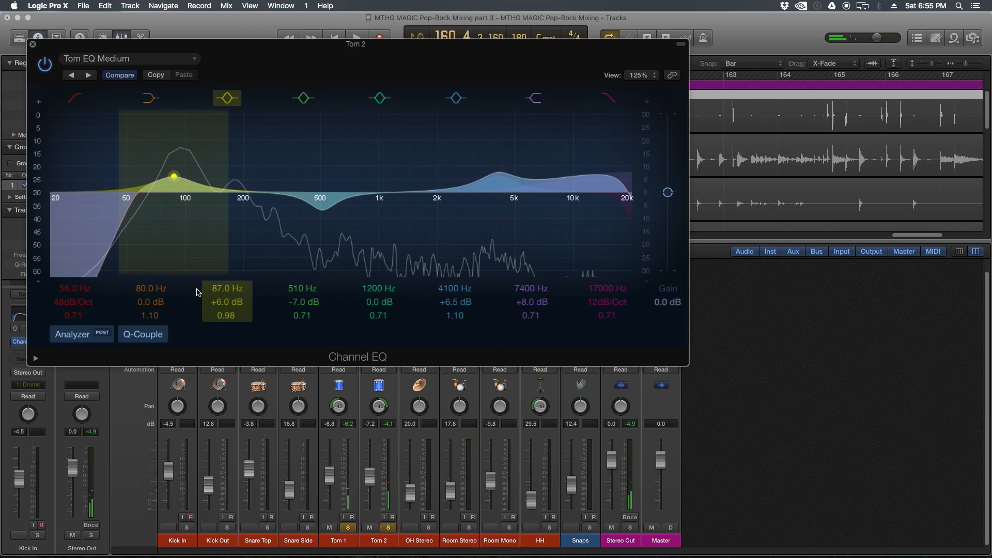
Step: Retune Tom 2's EQ: low cut at 44 Hz, low boost at 64 Hz, and upper-mid boost at 5400 Hz
double_click(151, 289)
drag(136, 199, 115, 199)
drag(173, 177, 147, 177)
drag(481, 259, 456, 283)
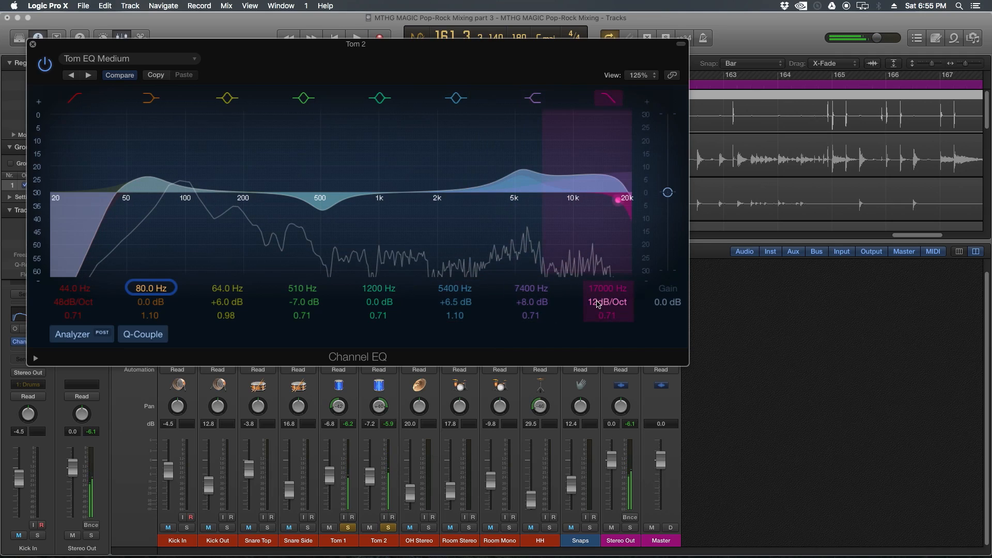
Step: Reduce Tom 2's 7400 Hz high shelf to +2.0 dB, set the 5400 Hz band's Q to 0.51, and disable the shelf
drag(531, 302, 531, 312)
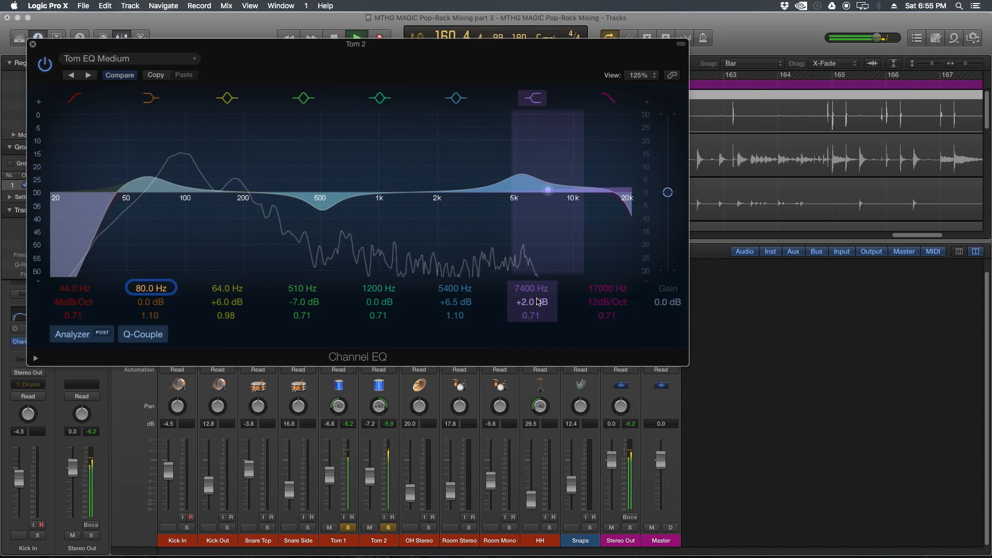
mouse_move(445, 313)
mouse_down()
mouse_move(445, 305)
mouse_move(446, 330)
mouse_up()
click(533, 98)
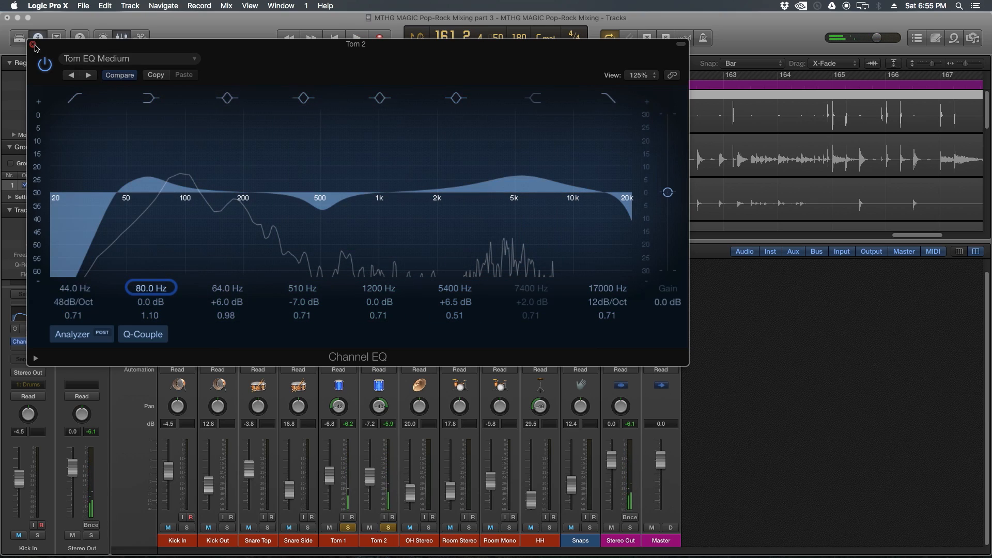
key(super+w)
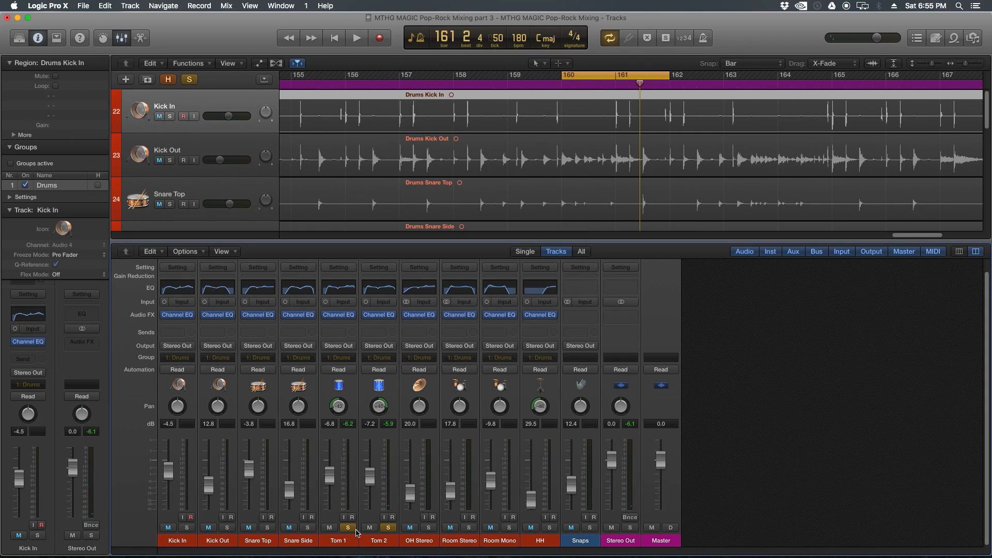
Step: Solo all drum tracks from Kick In to HH and play them from bar 158 with the mixer hidden
drag(186, 528, 549, 528)
key(x)
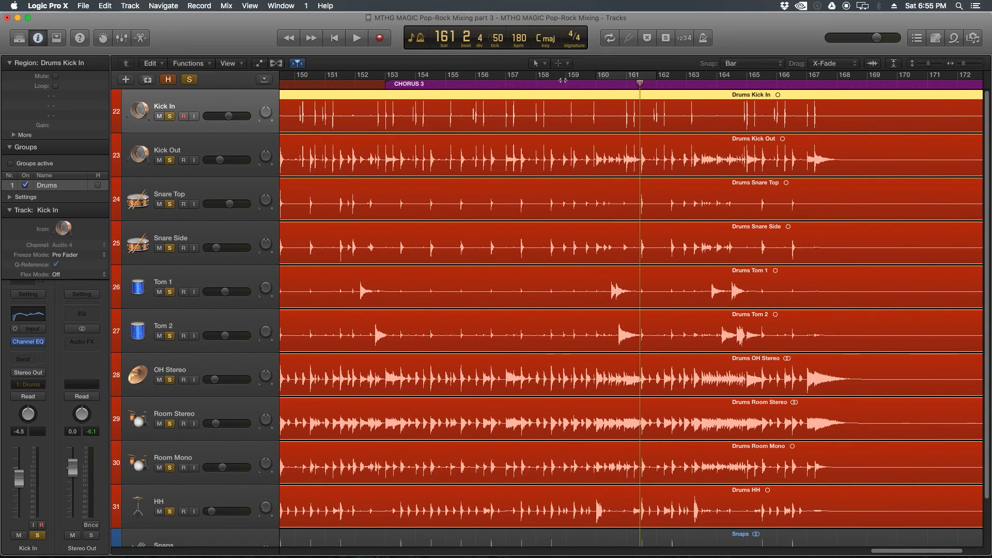
double_click(557, 83)
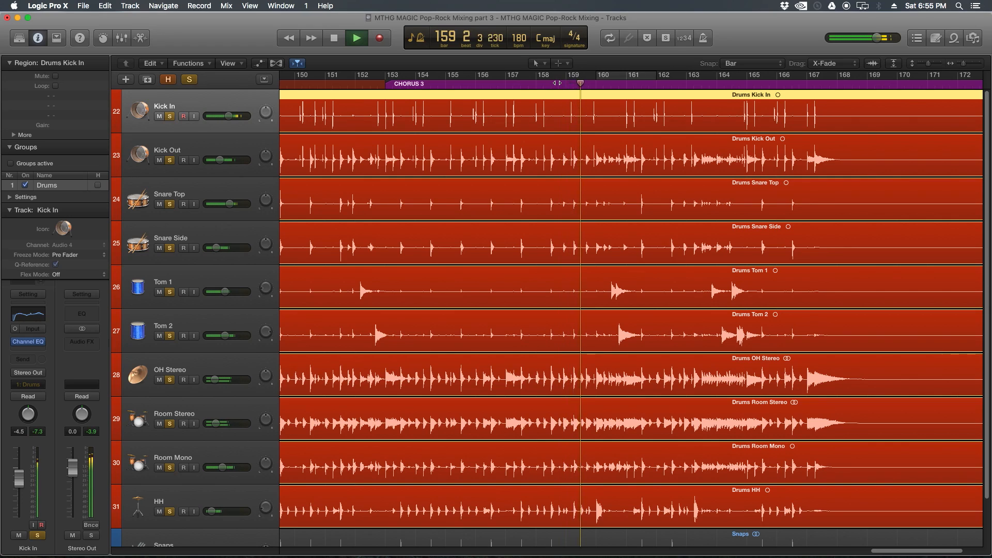
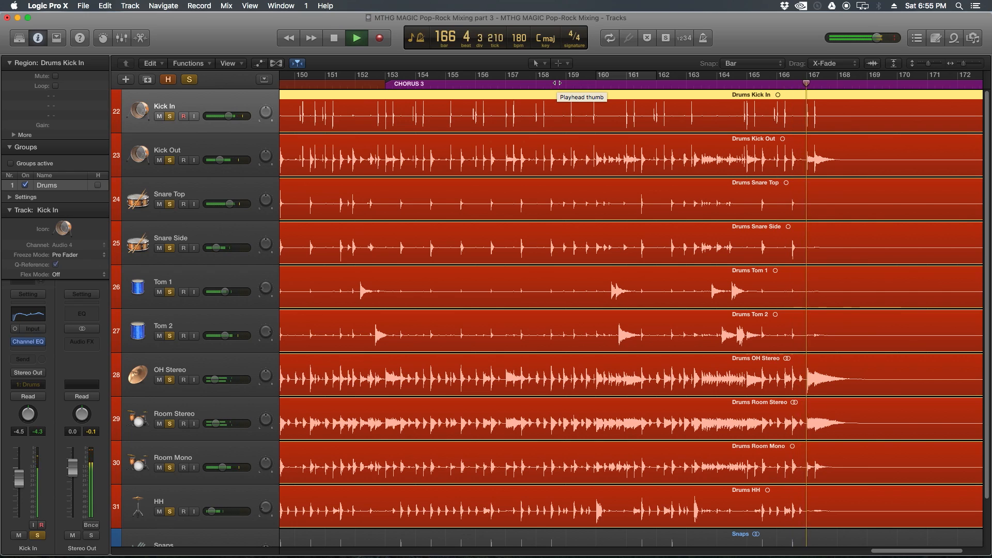
key(space)
Step: Play the drums in Chorus 3 while bypassing and re-enabling all drum tracks' Channel EQs to compare the sound
key(x)
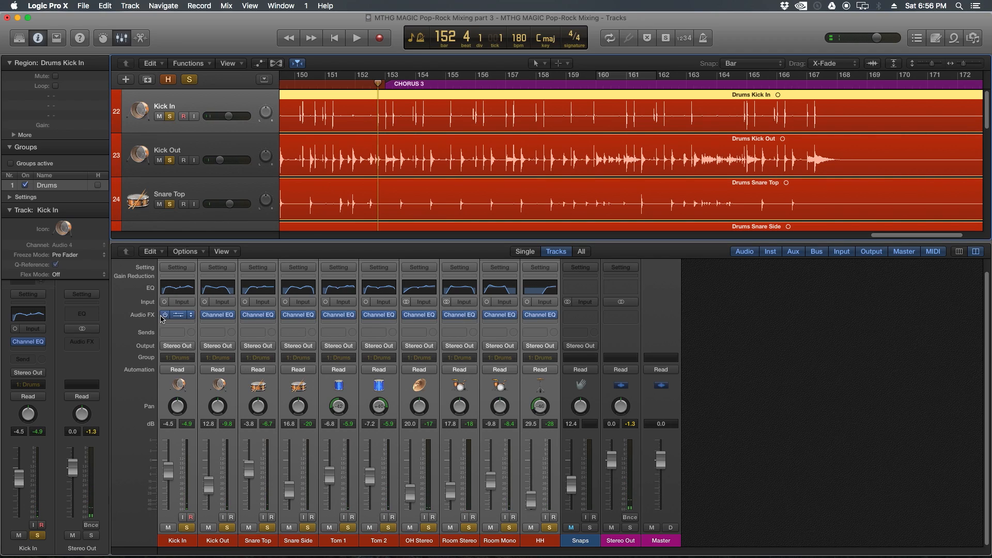
key(space)
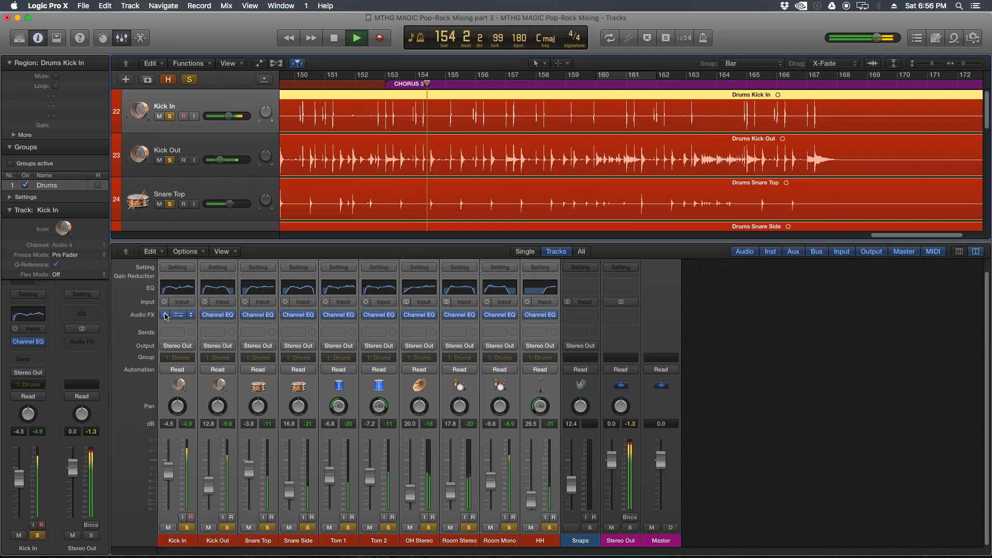
alt+click(165, 315)
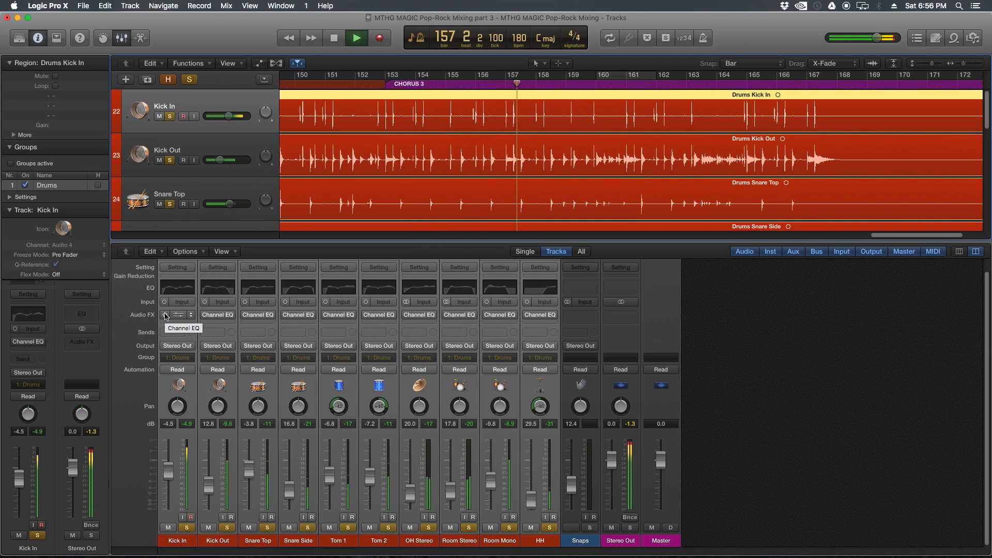
alt+click(165, 314)
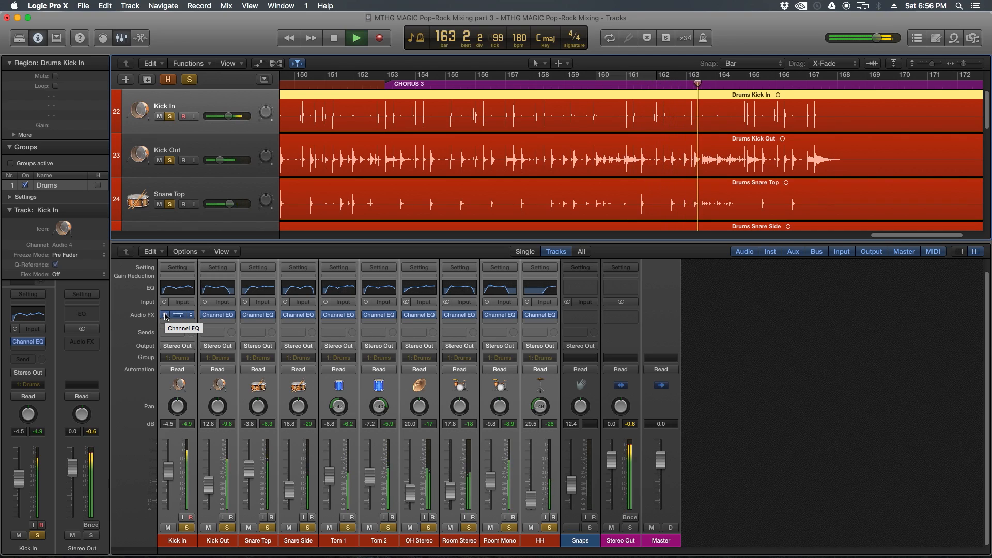
click(166, 315)
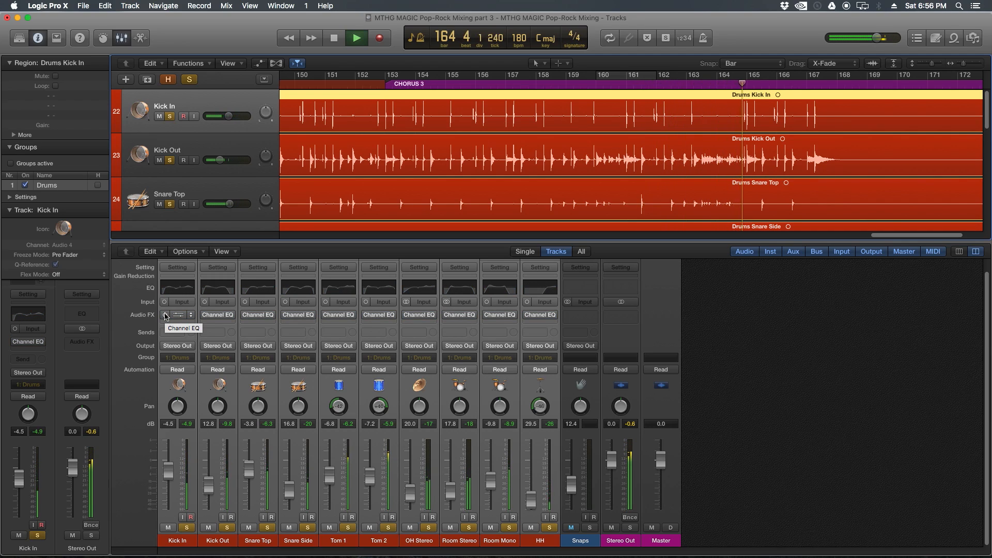
click(166, 315)
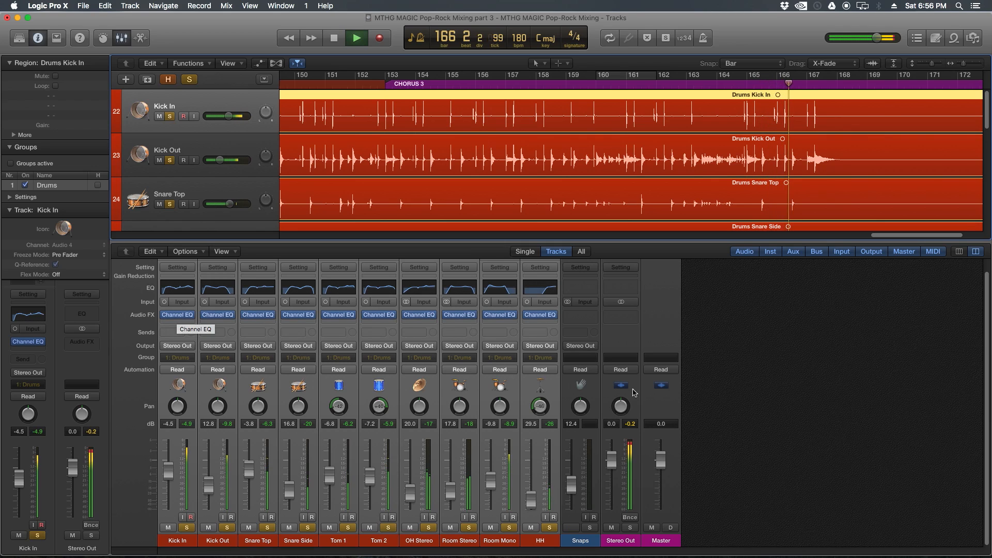
key(space)
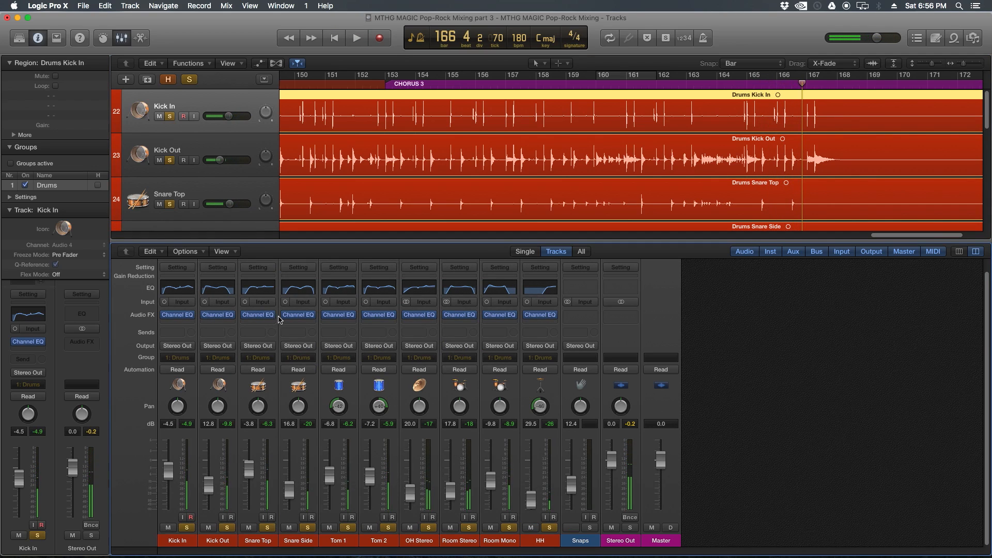
Step: Set Snare Top's 2500 Hz boost to 2000 Hz and +4.5 dB, and its 5500 Hz high shelf to +2.0 dB
click(259, 315)
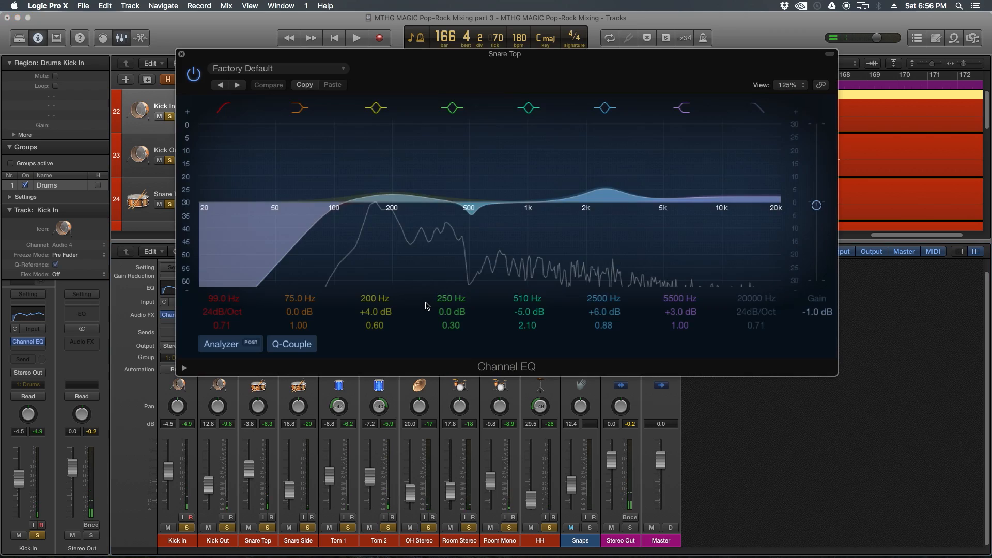
drag(606, 187, 584, 191)
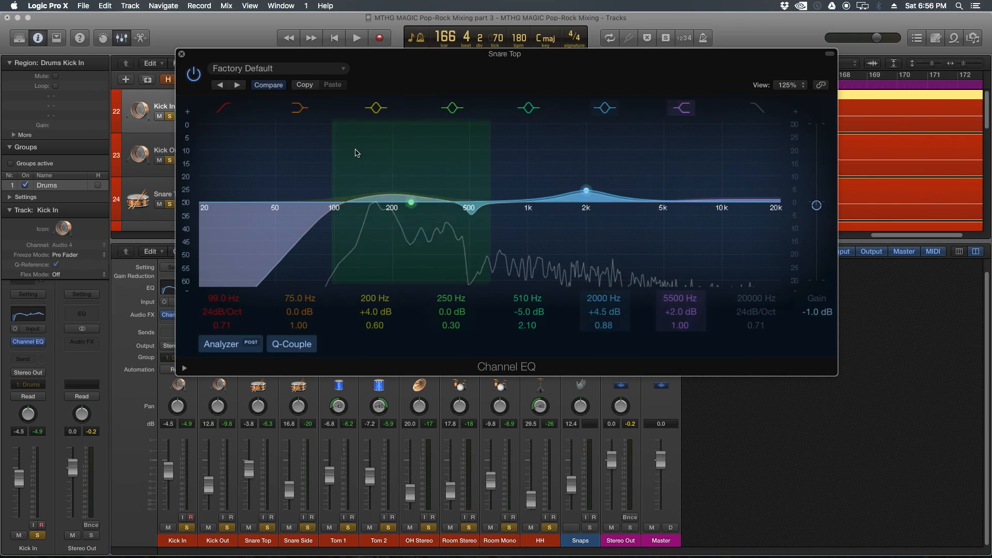
click(182, 54)
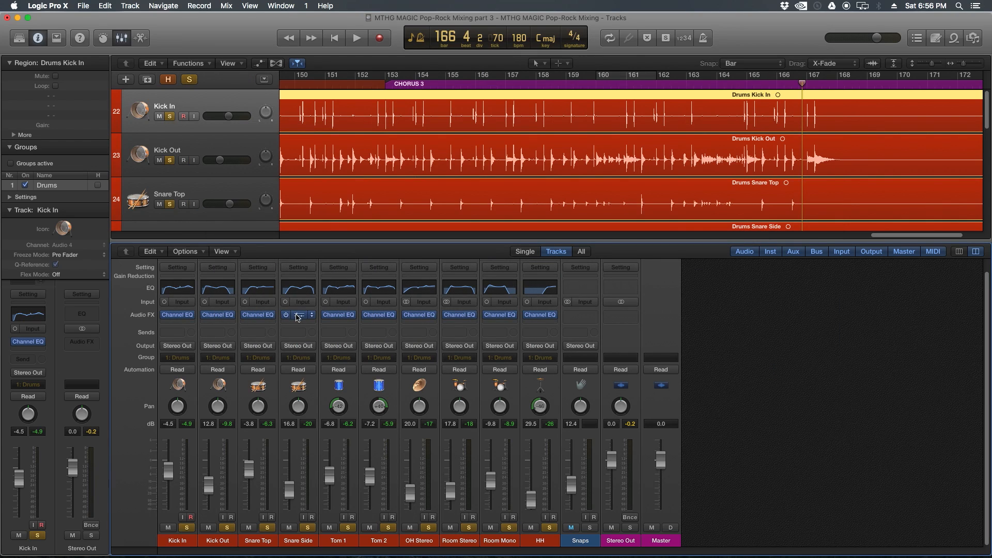
Step: Set Snare Side's 4400 Hz boost to 4600 Hz and +2.0 dB
click(298, 288)
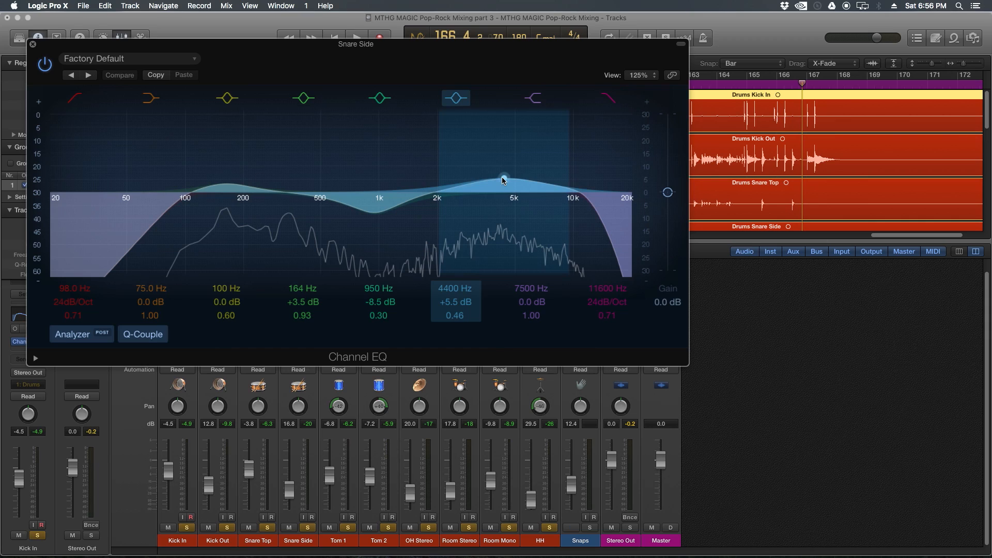
drag(507, 187, 506, 191)
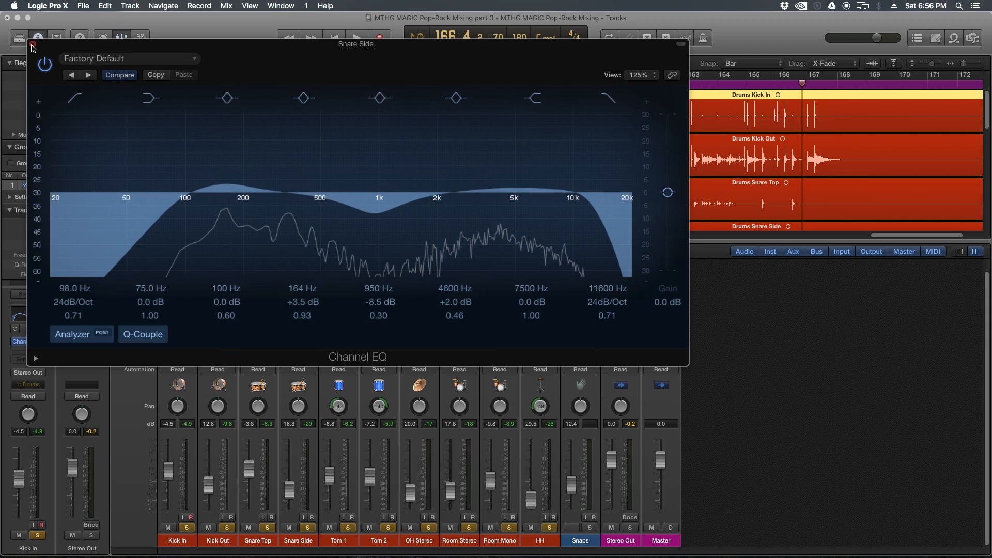
key(super+w)
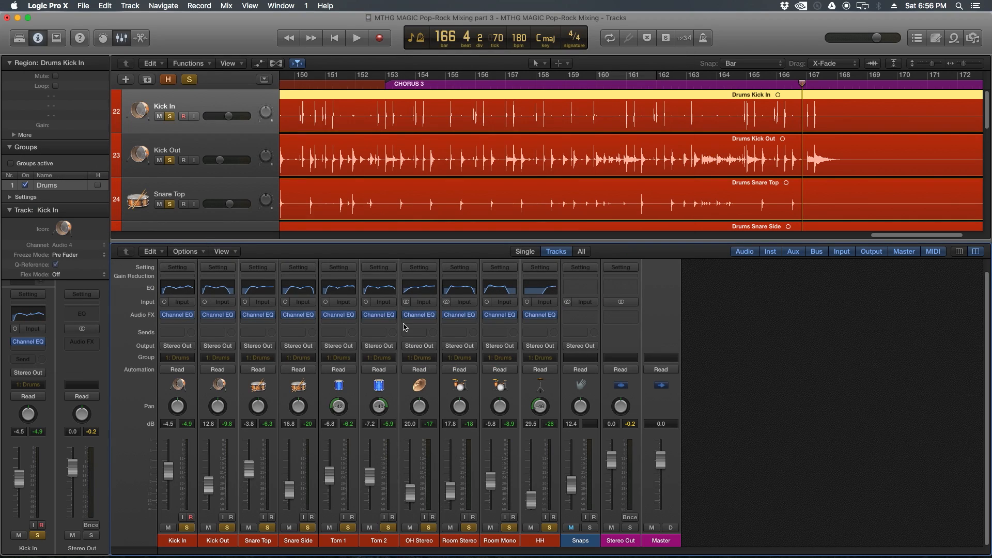
Step: Reduce OH Stereo's 2850 Hz boost to +2.5 dB and its 6400 Hz high shelf to +5.0 dB
click(419, 288)
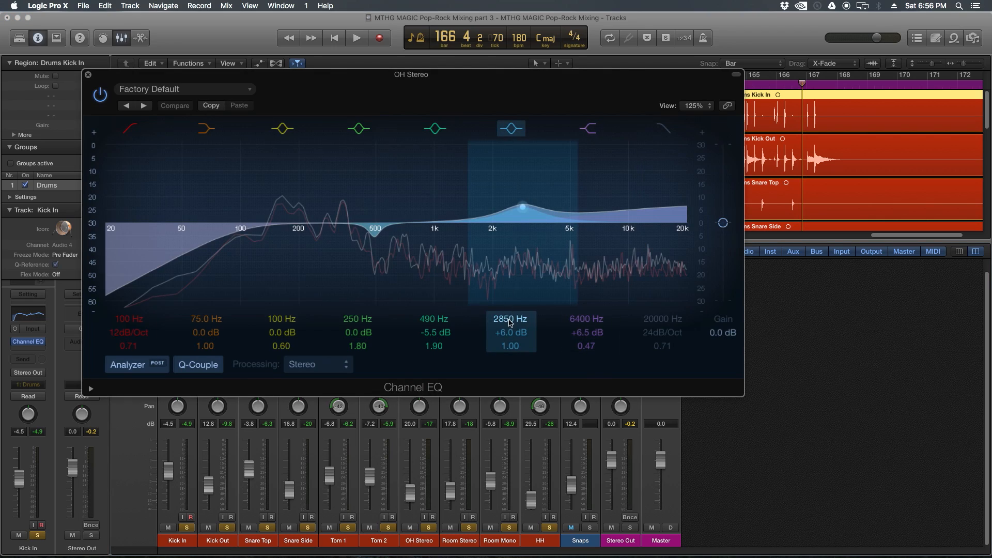
drag(511, 334, 511, 343)
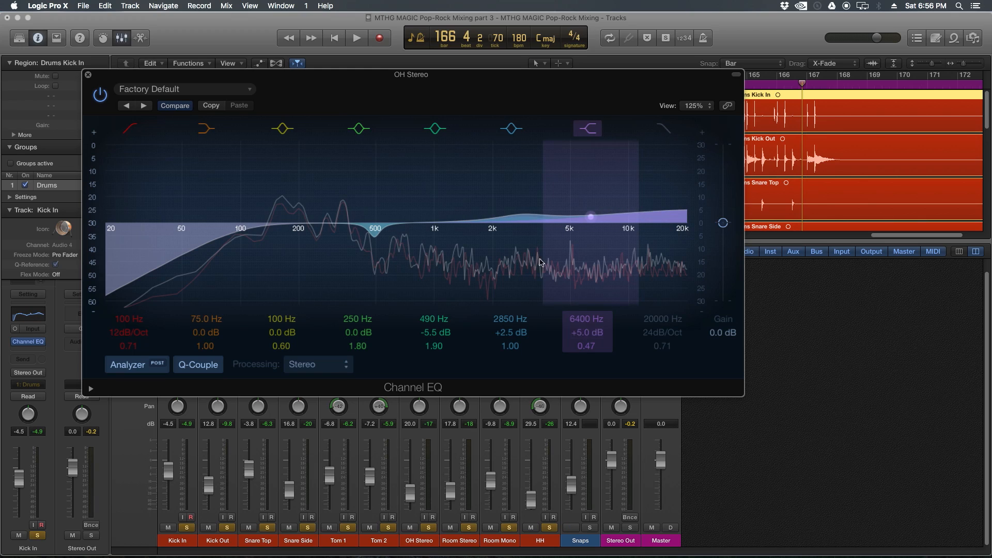
click(89, 76)
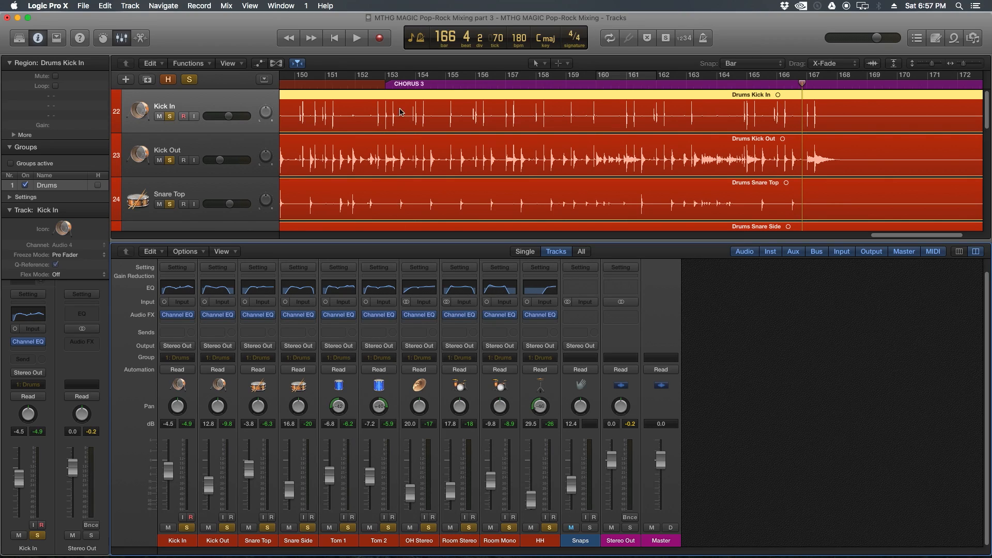
Step: Play the drums from just before Chorus 3 and raise Kick In to -3.7 dB and Snare Top to -2.4 dB
click(382, 85)
key(space)
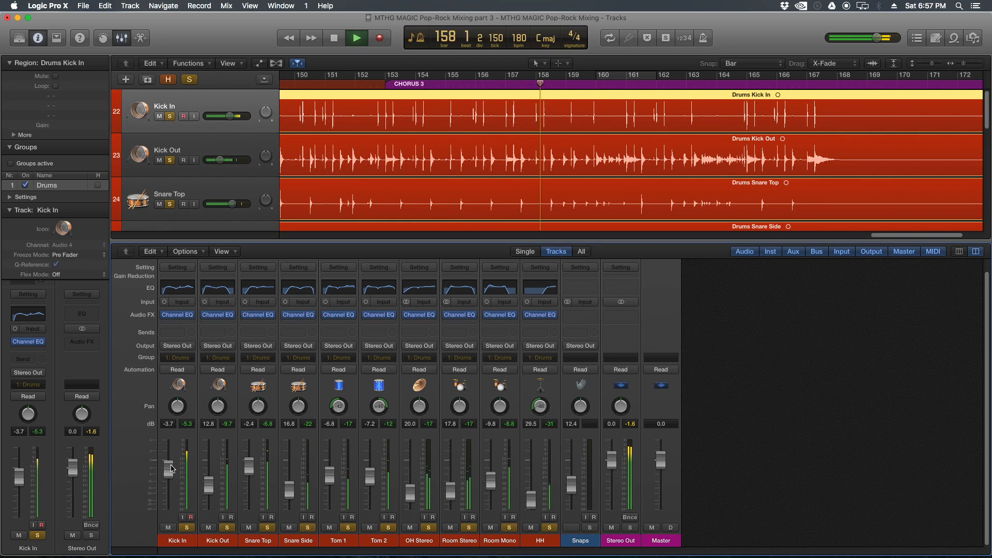
key(space)
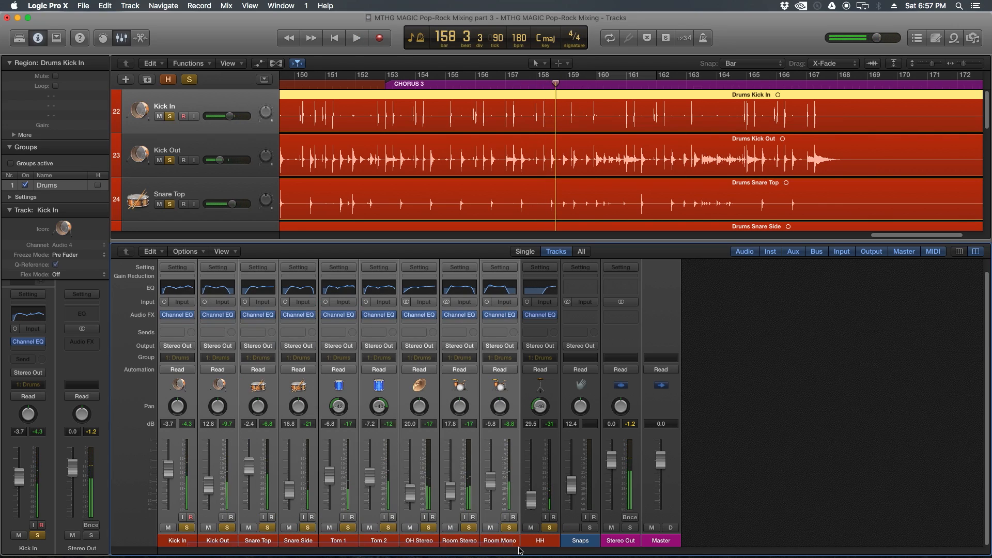
Step: Lower the Kick In to Room Mono faders together, bringing Kick In to -5.5 dB, set HH to -26.0 dB, and play the drums
drag(491, 481, 492, 486)
click(773, 514)
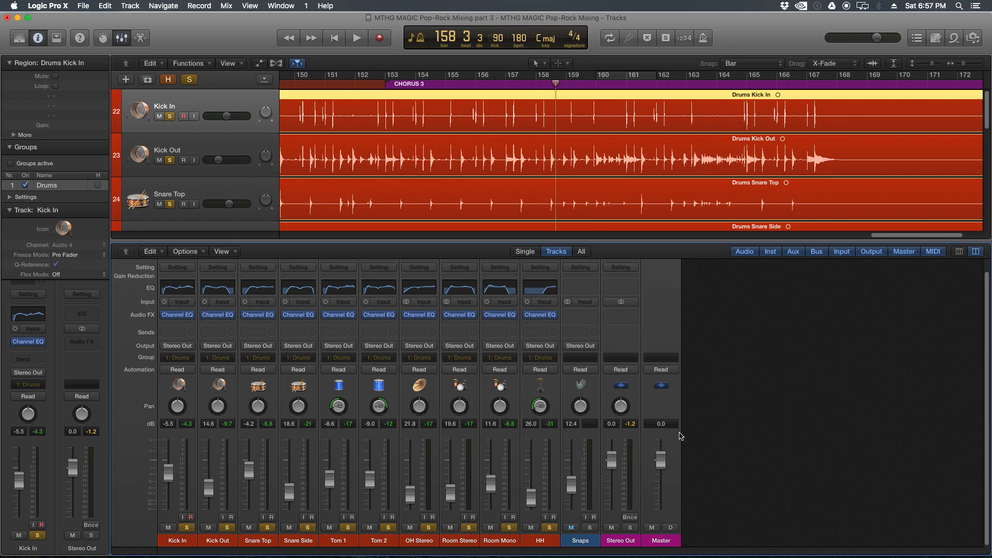
key(space)
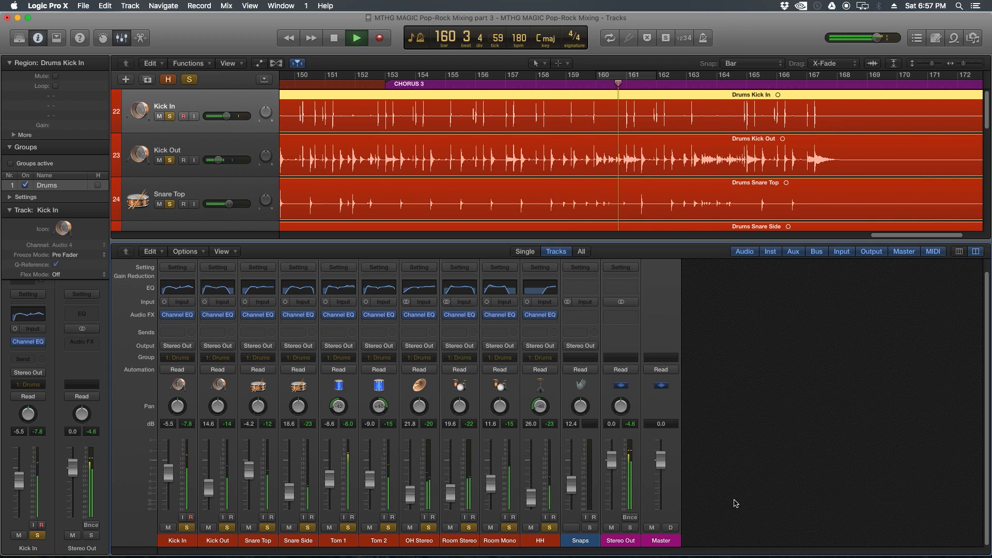
key(space)
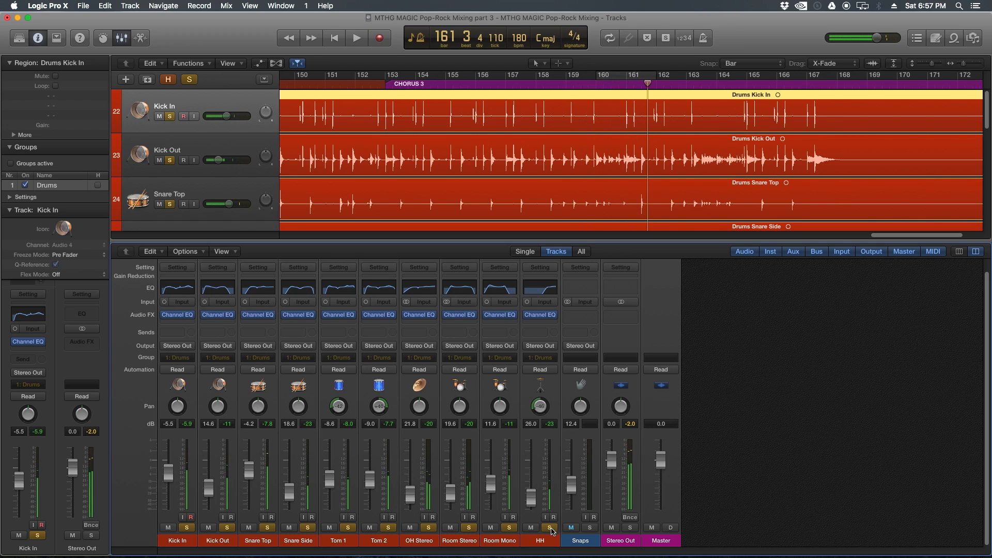
Step: Solo only the Snaps track and play it in a cycle from bar 153 to bar 160
click(541, 541)
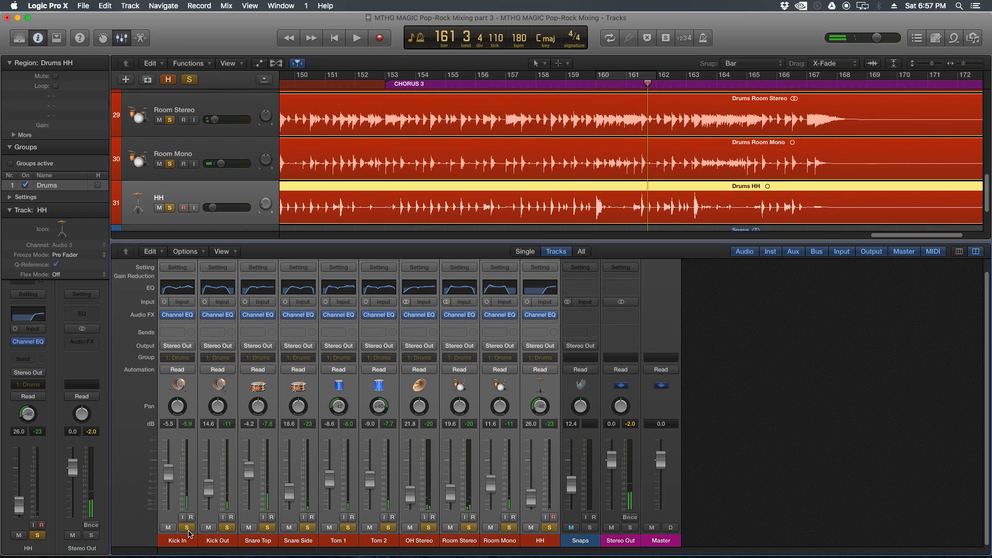
click(590, 528)
scroll(463, 133, down, 4)
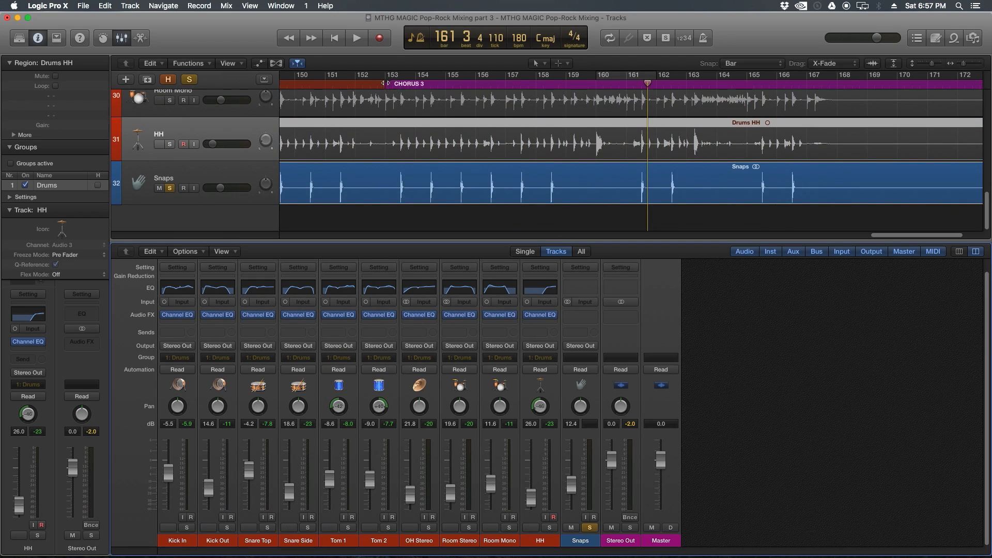
drag(389, 78, 595, 78)
key(space)
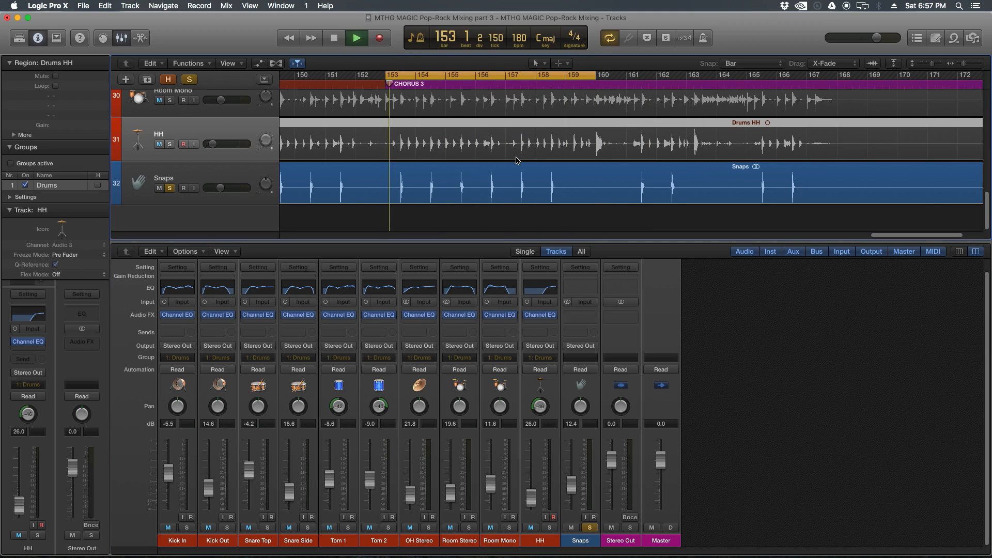
Step: Insert a Channel EQ on the Snaps track and turn on its Analyzer during playback
click(581, 315)
mouse_move(573, 359)
mouse_move(693, 366)
click(744, 368)
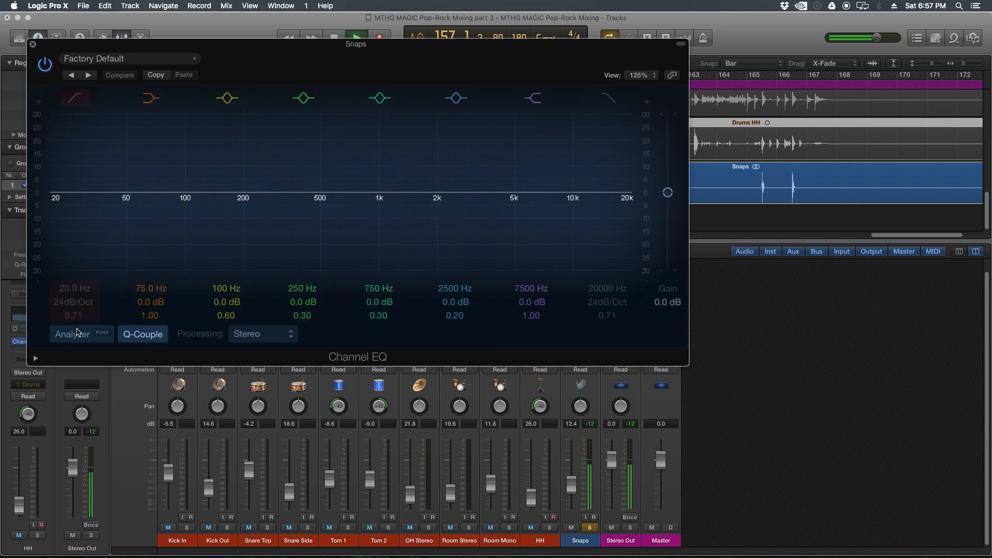
click(74, 334)
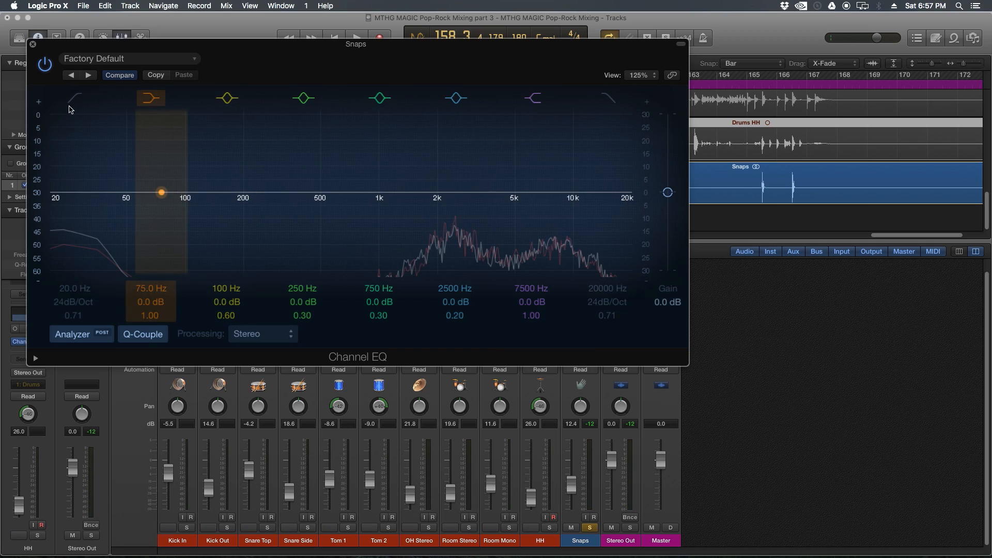
Step: Enable Snaps' low cut at 810 Hz and boost its 7500 Hz high shelf by 5.0 dB while the track plays
click(75, 99)
drag(74, 289, 74, 238)
key(space)
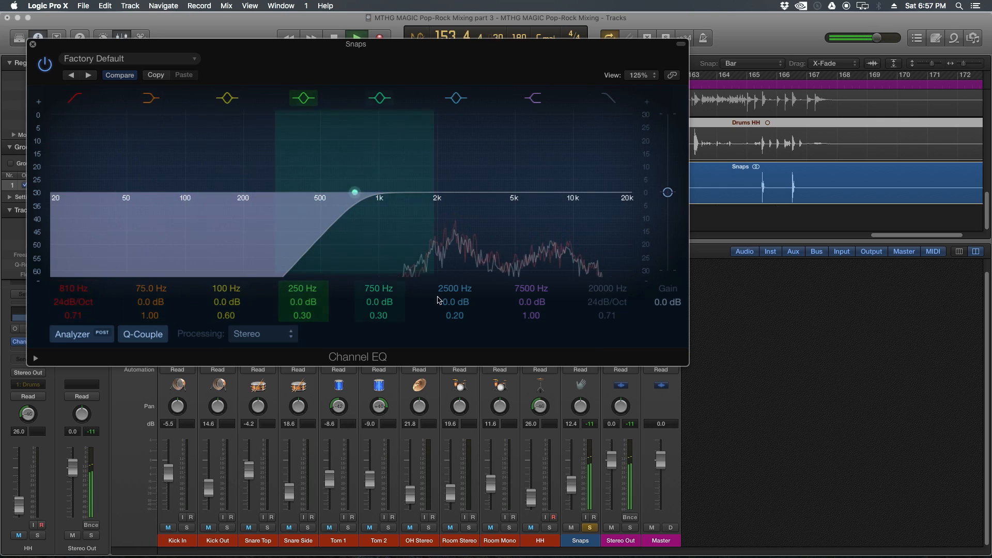
drag(531, 302, 531, 276)
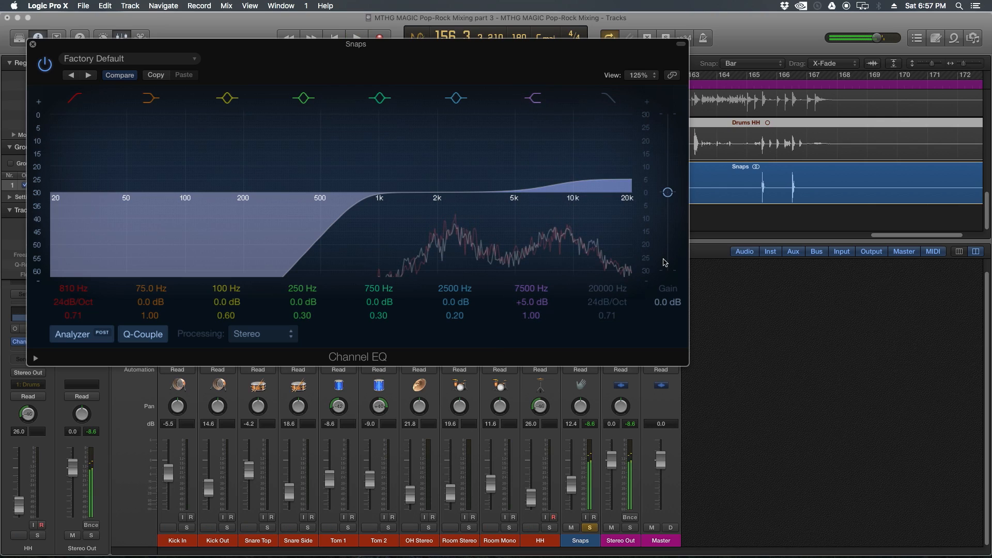
click(33, 45)
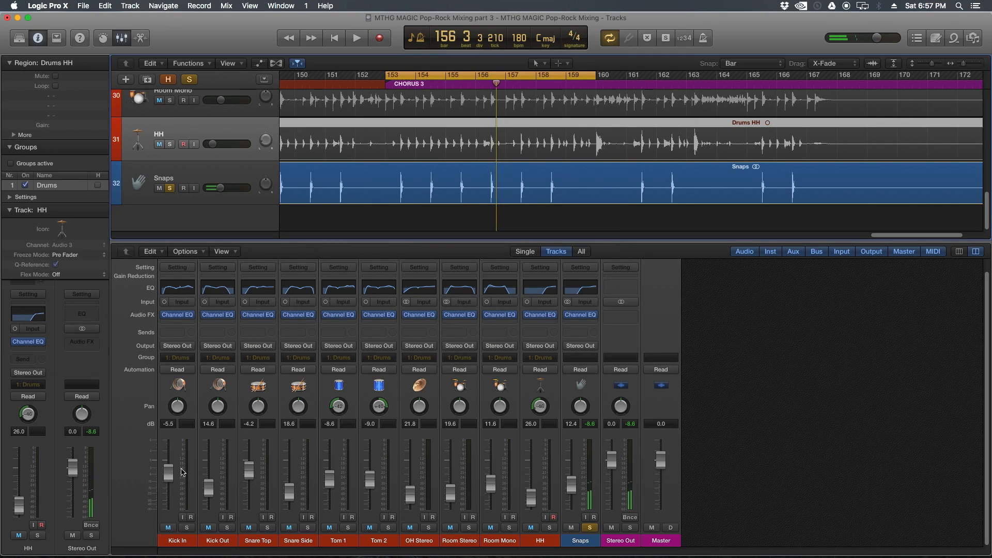
Step: Solo all drum tracks from Kick In to HH alongside Snaps, turn off cycle mode, and play from bar 1
drag(178, 539, 528, 535)
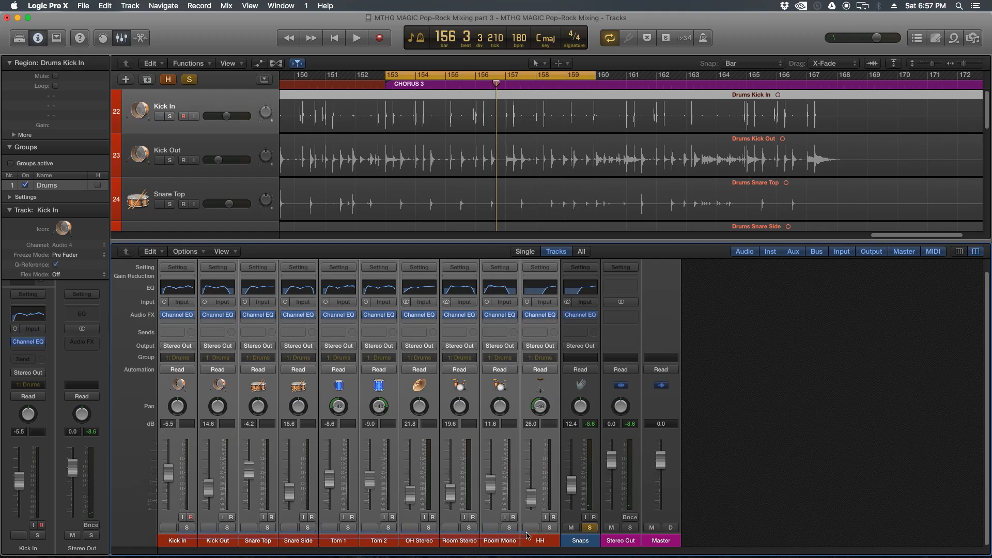
click(550, 528)
key(c)
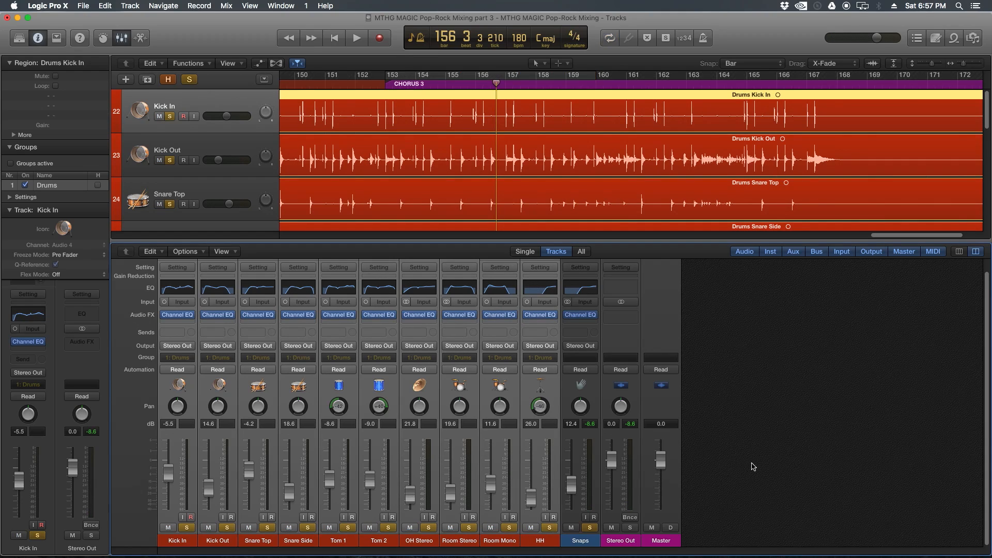
key(Return)
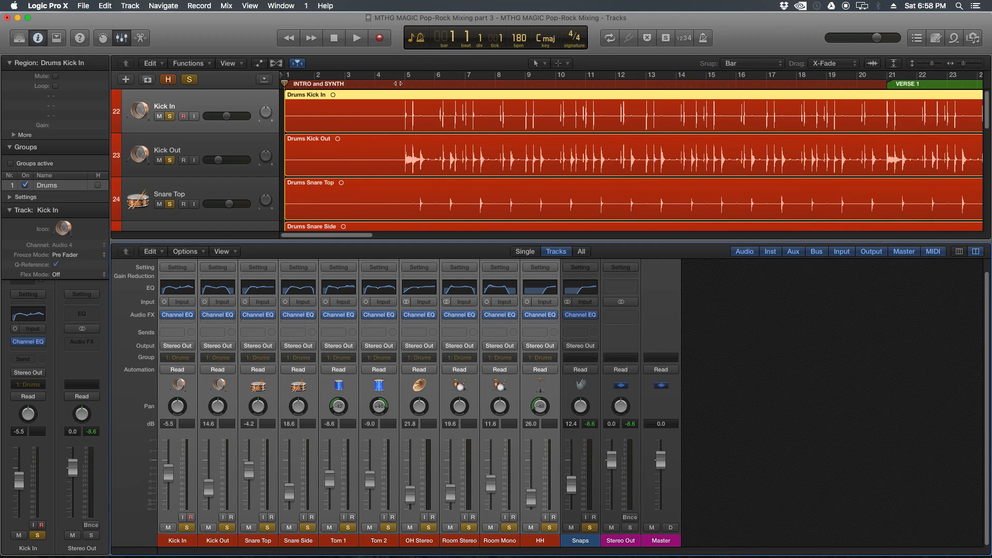
key(space)
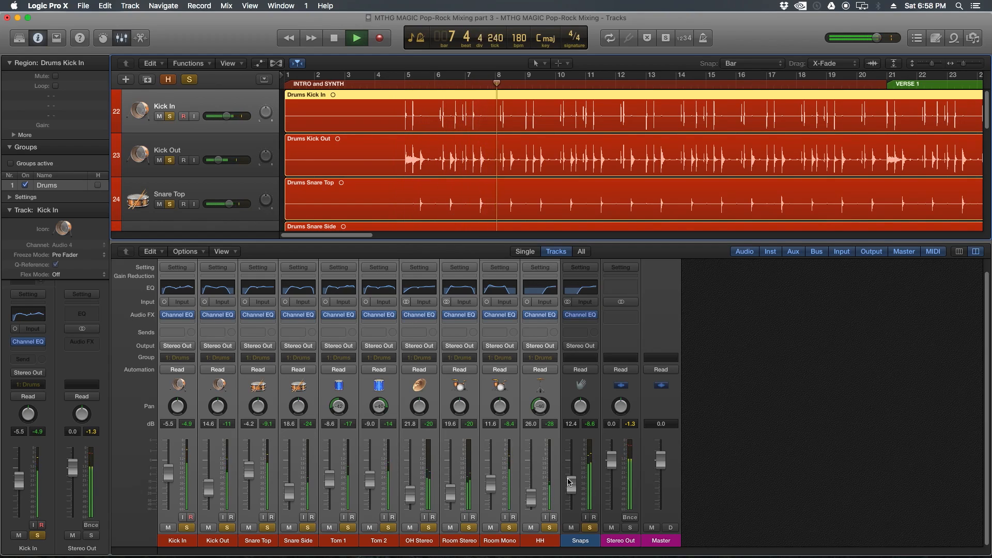
Step: Compare the drums and Snaps with and without EQ by bypassing and re-enabling all their Channel EQs twice during playback
click(568, 548)
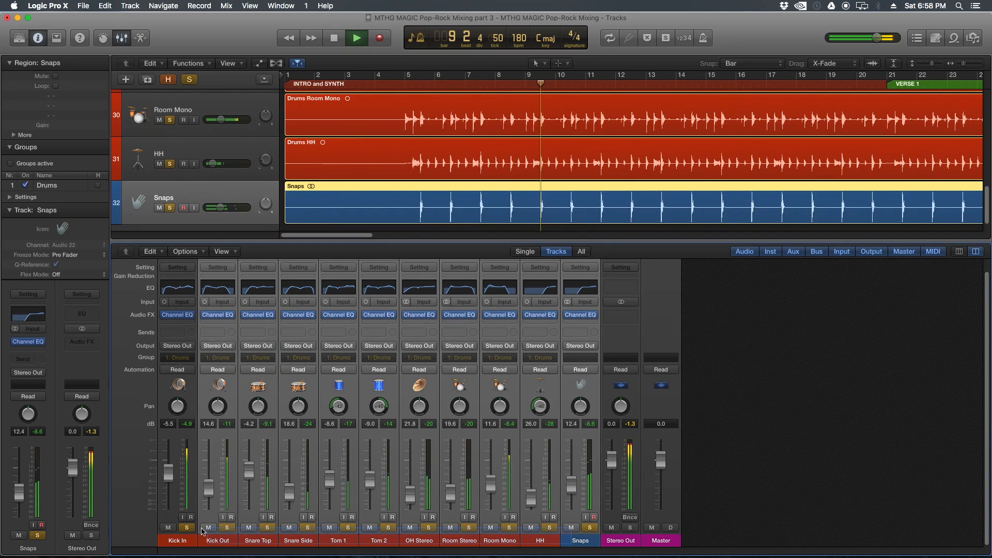
alt+click(165, 316)
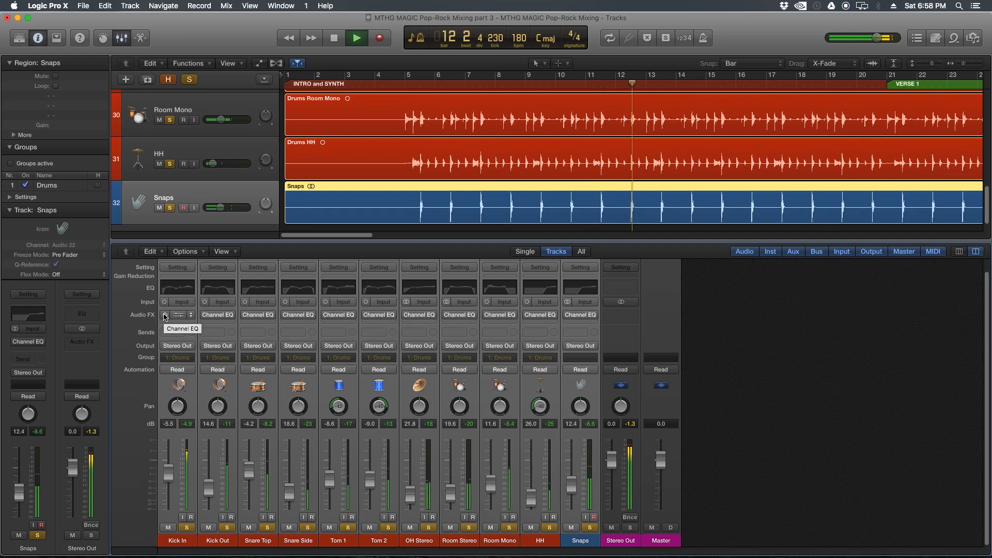
alt+click(165, 316)
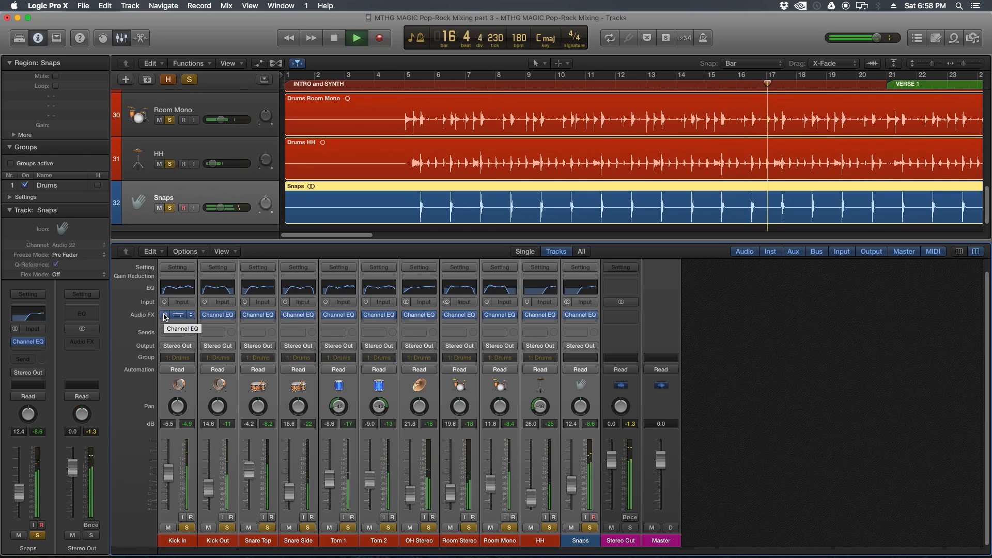
alt+click(164, 316)
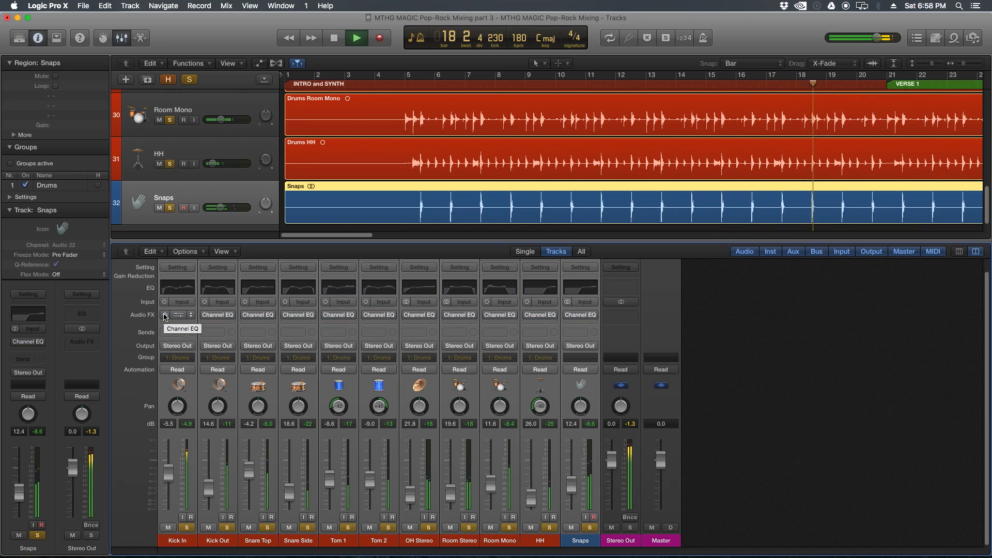
alt+click(164, 315)
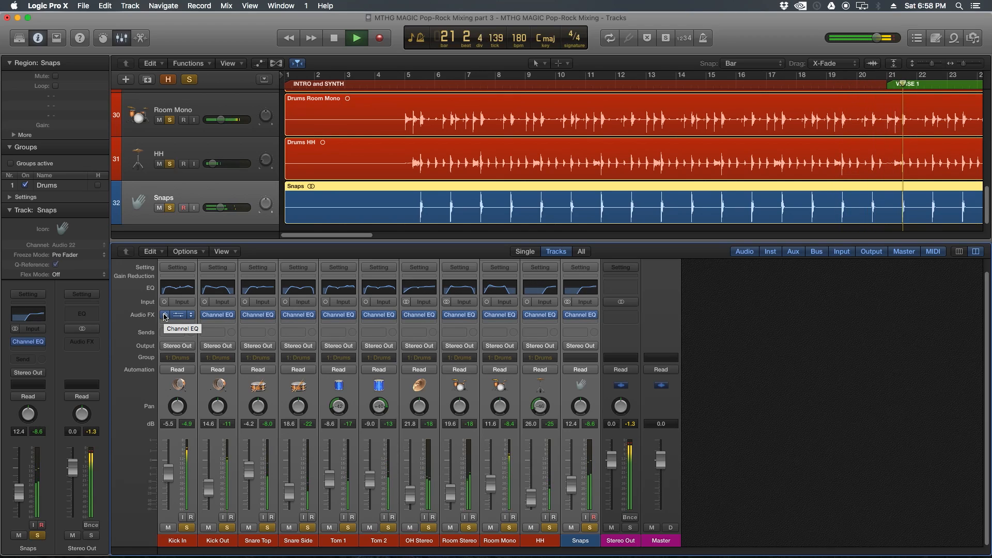
key(space)
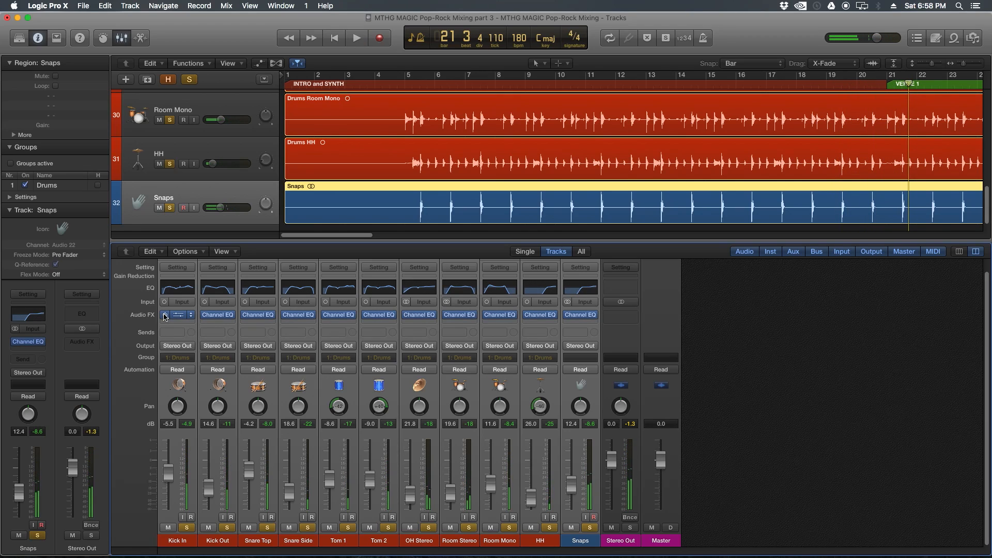